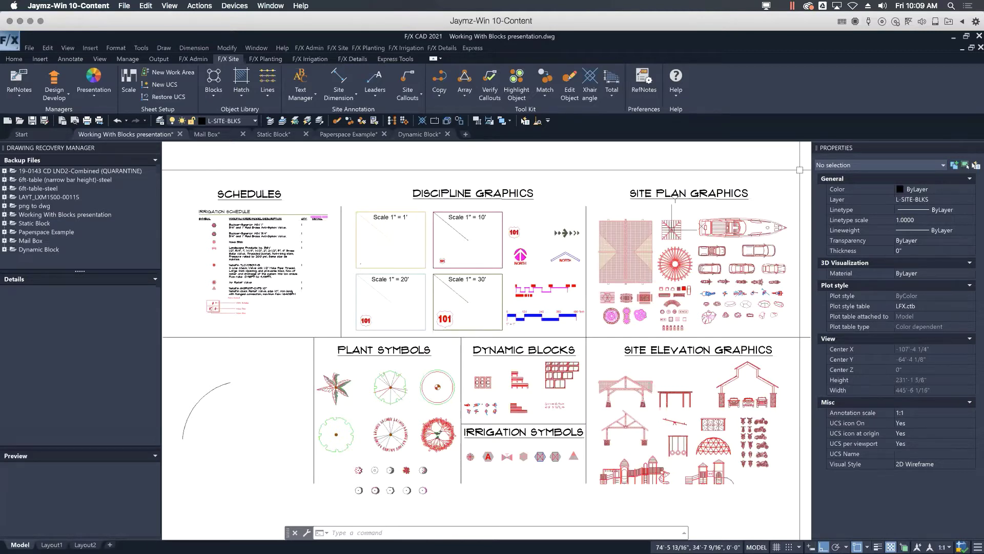
- Open the mail box block LAFX-AMEN-PV-191-002 from the Site Plan Graphics area in the Block Editor
middle_click_drag(736, 231, 675, 224)
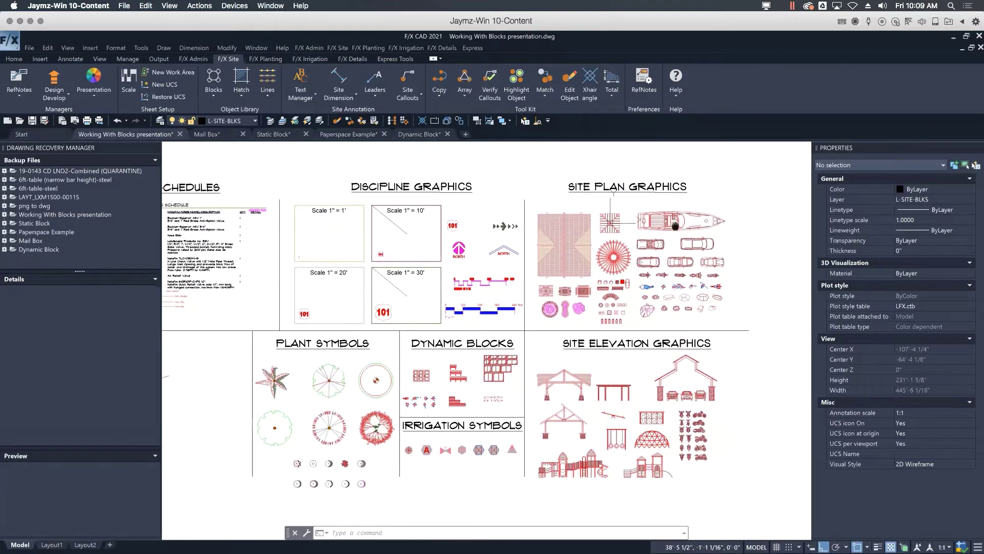
scroll(707, 347, "up", 4)
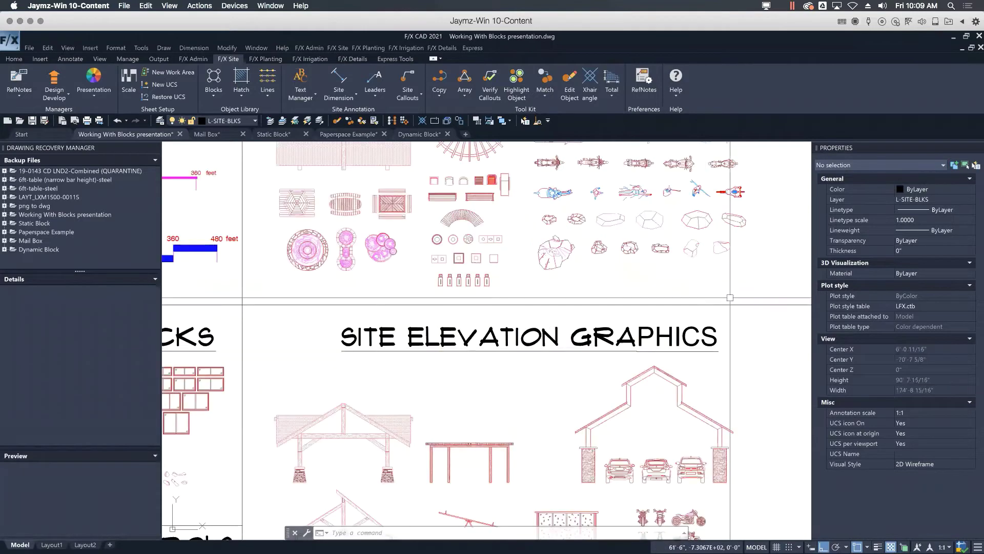
mouse_move(730, 298)
middle_mouse_down()
mouse_move(736, 191)
mouse_move(731, 339)
mouse_move(770, 255)
middle_mouse_up()
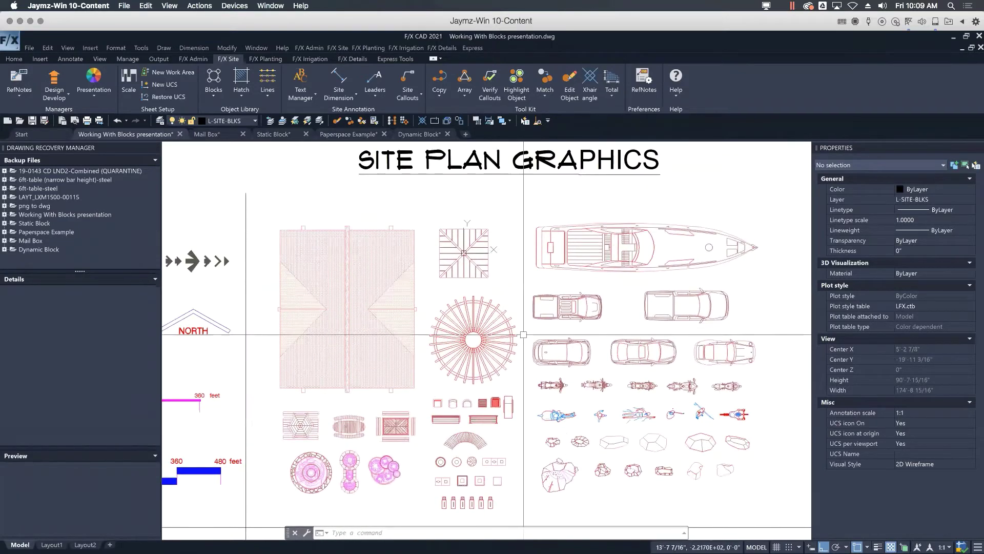
middle_click_drag(528, 447, 559, 356)
scroll(530, 404, "up", 8)
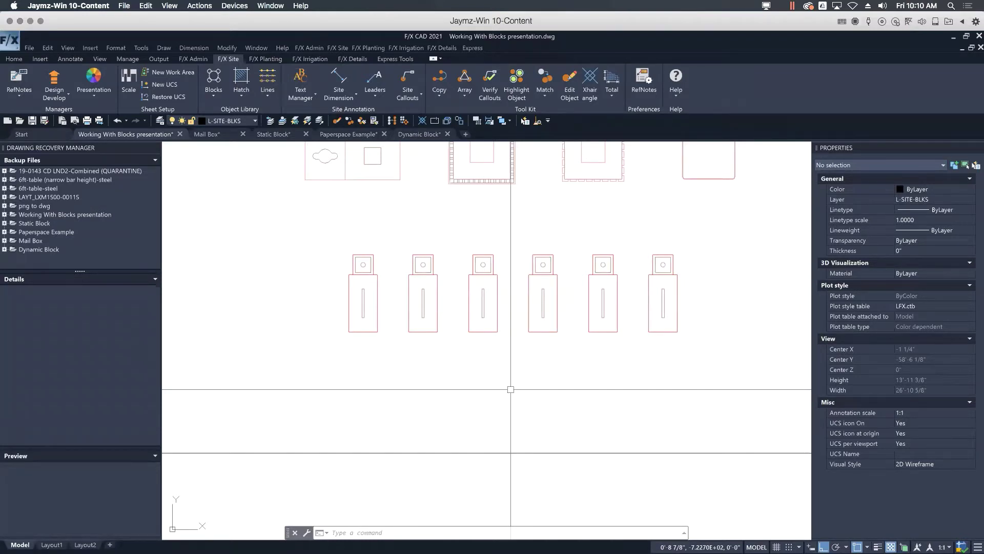
double_click(376, 299)
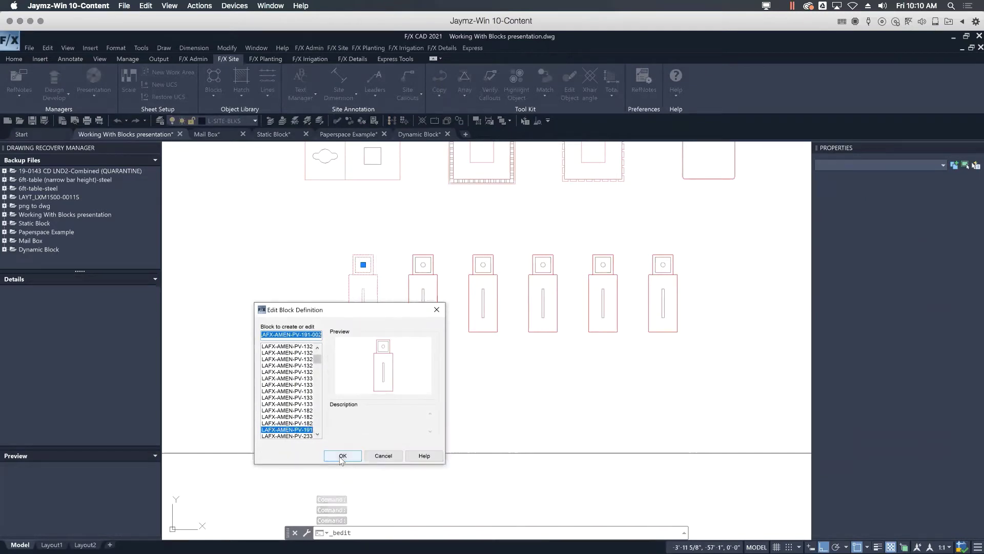
left_click(342, 456)
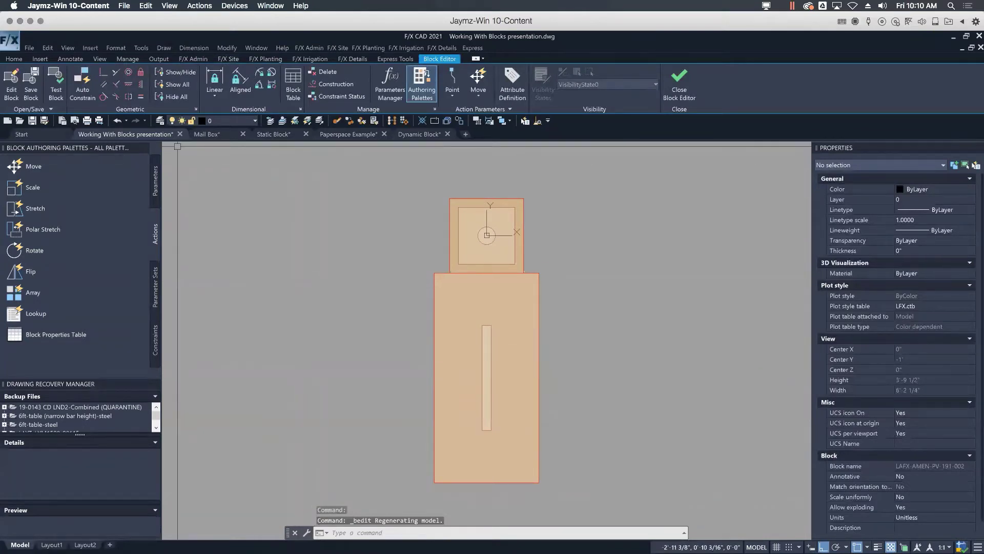
- Turn off the LK-AMEN-COLR layer to hide the block's color fill
left_click(226, 123)
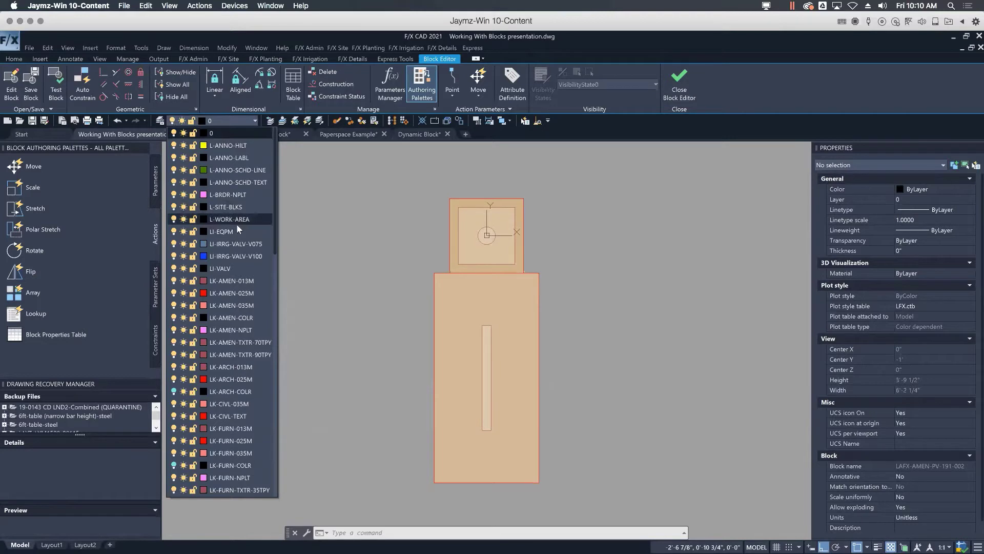
left_click(175, 319)
left_click(341, 270)
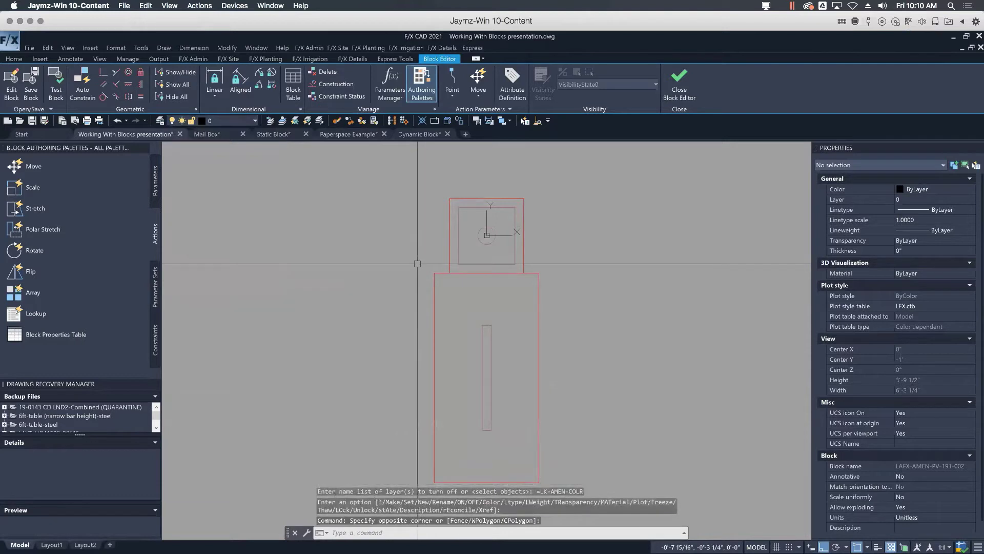
- Taper the mail box's upper outline by stretching its two lower corners to the body's upper corners, and save and close the block
left_click(450, 259)
left_click(450, 272)
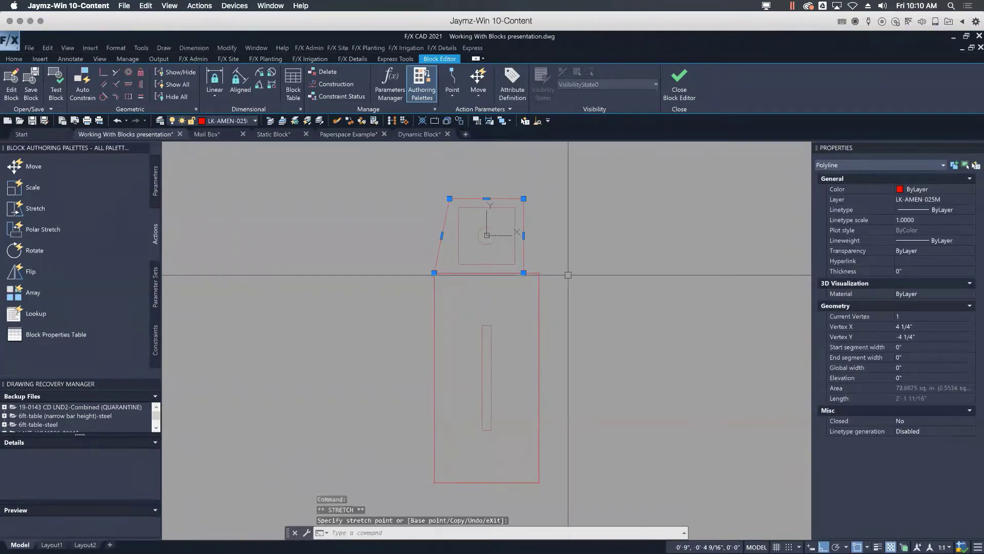
left_click(539, 272)
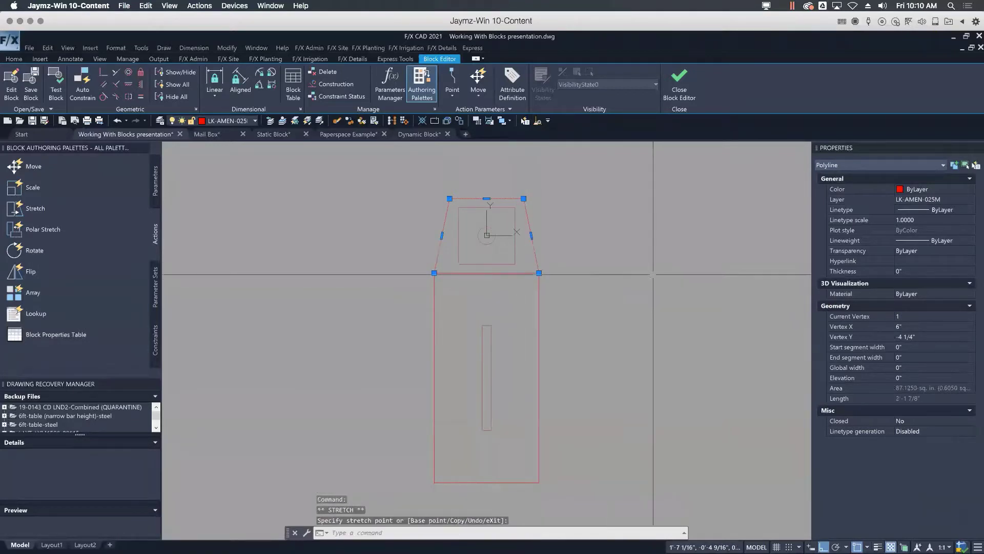
key("Escape")
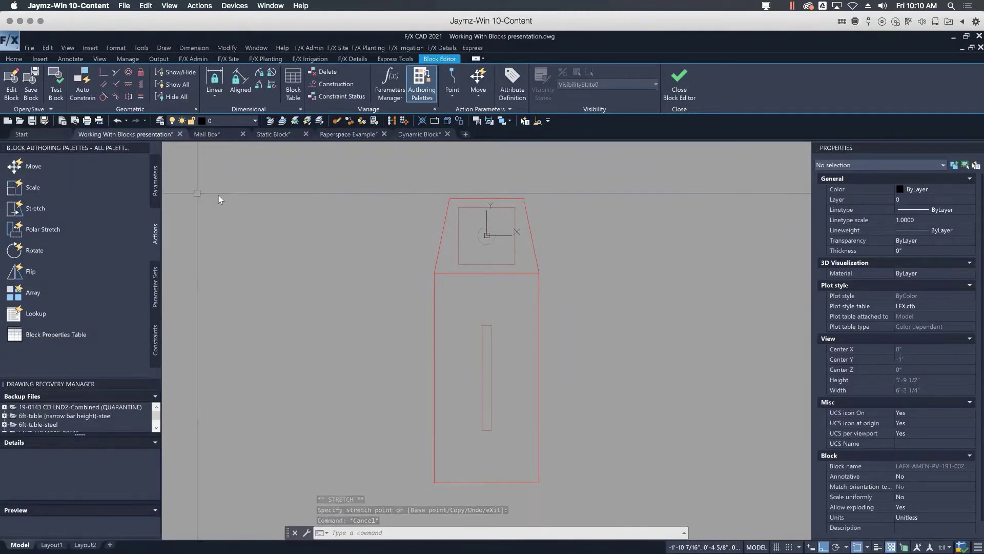
left_click(30, 89)
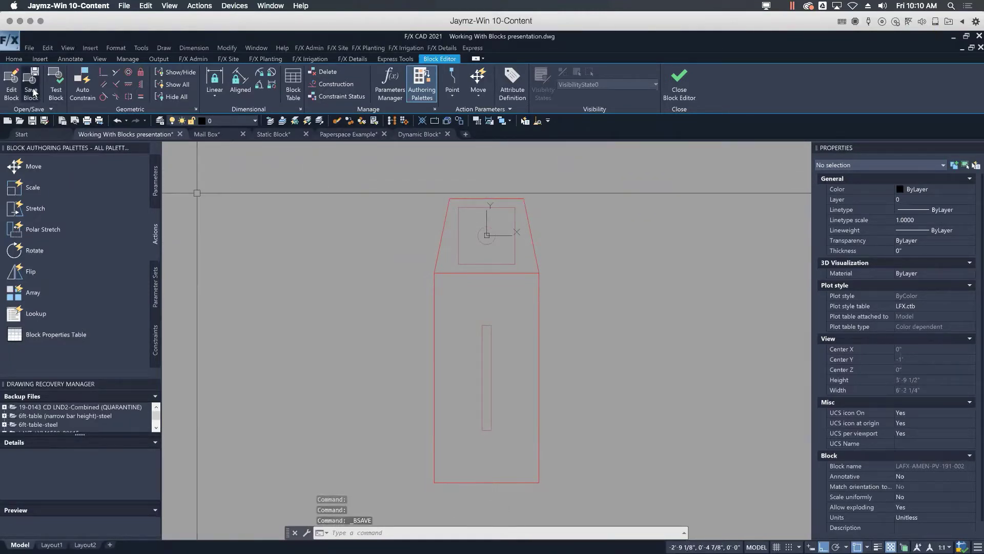
left_click(680, 87)
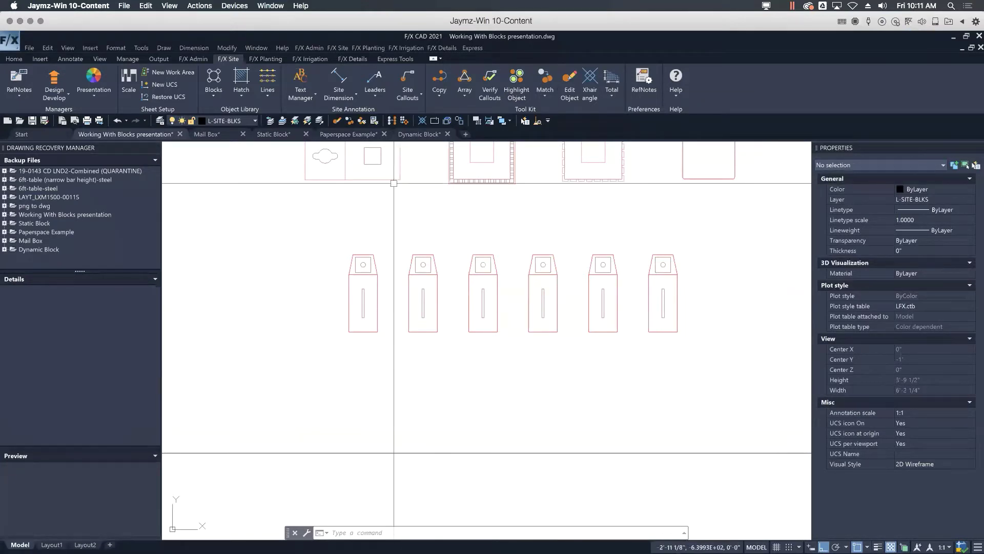
- In the Mail Box drawing, place mail box AMEN-PV-191-002 from the Site Amenities plan graphics with zero rotation
left_click(218, 135)
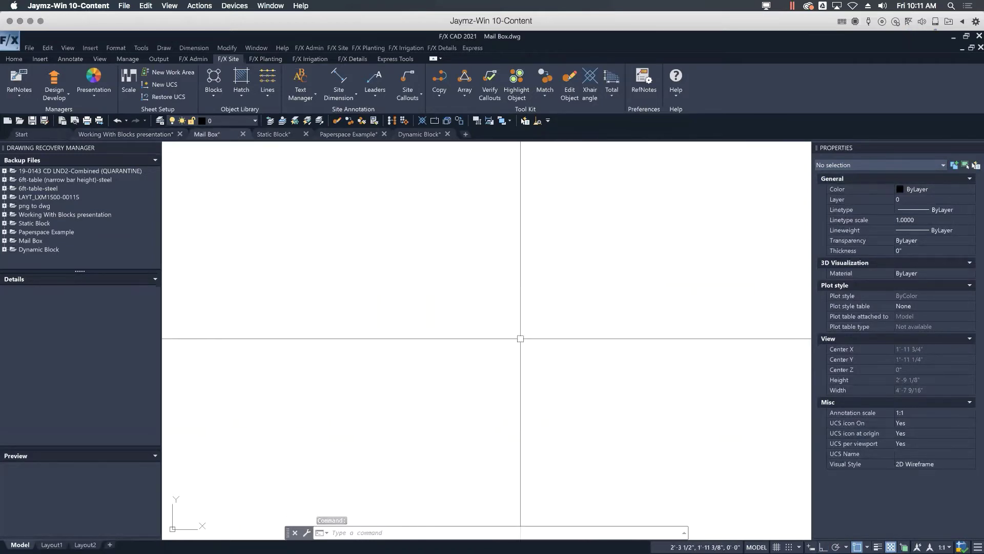
left_click(219, 94)
left_click(220, 116)
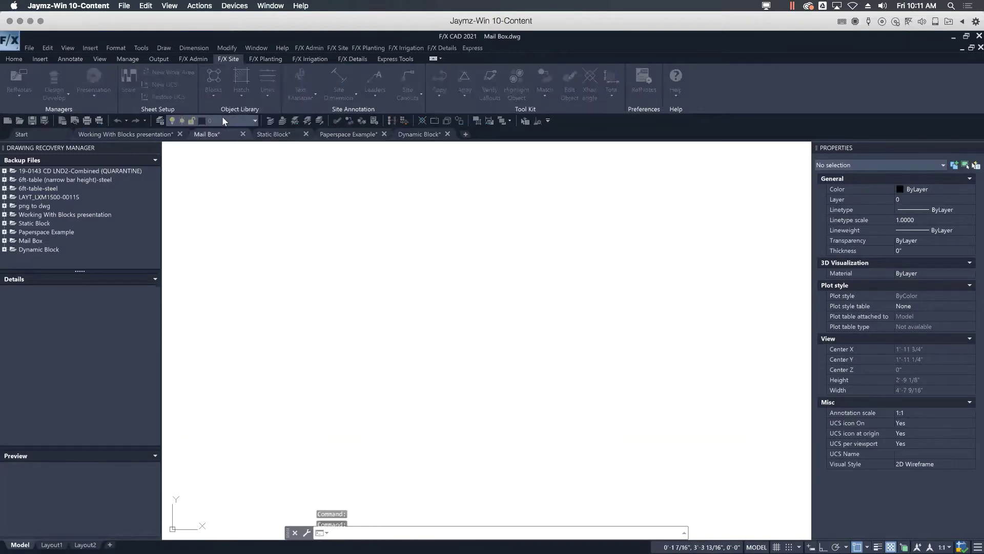
left_click(214, 185)
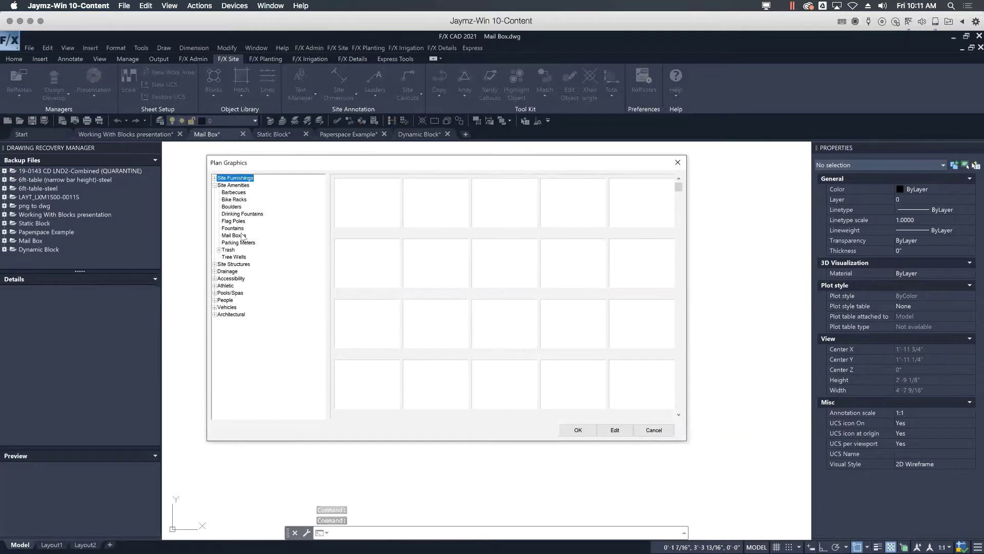
left_click(240, 235)
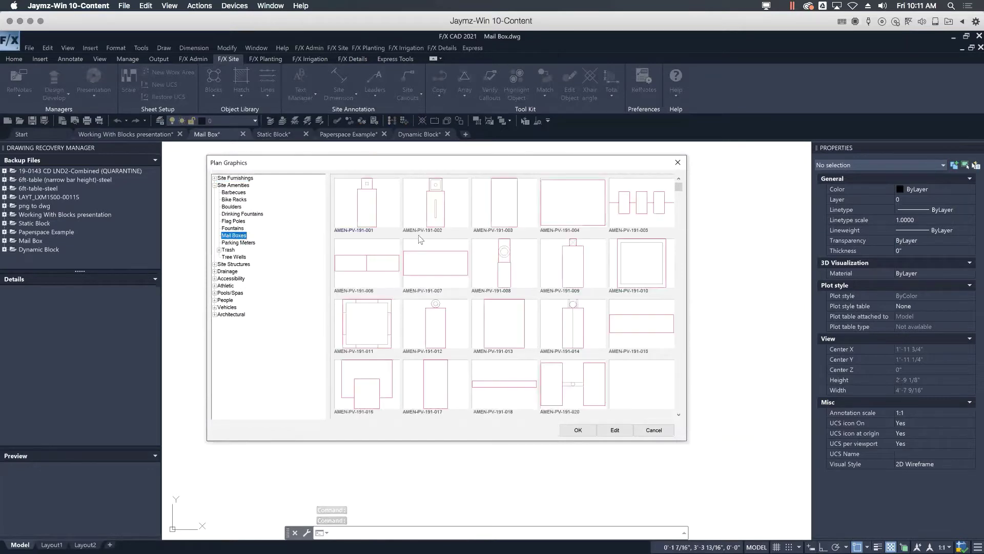
left_click(445, 211)
left_click(572, 427)
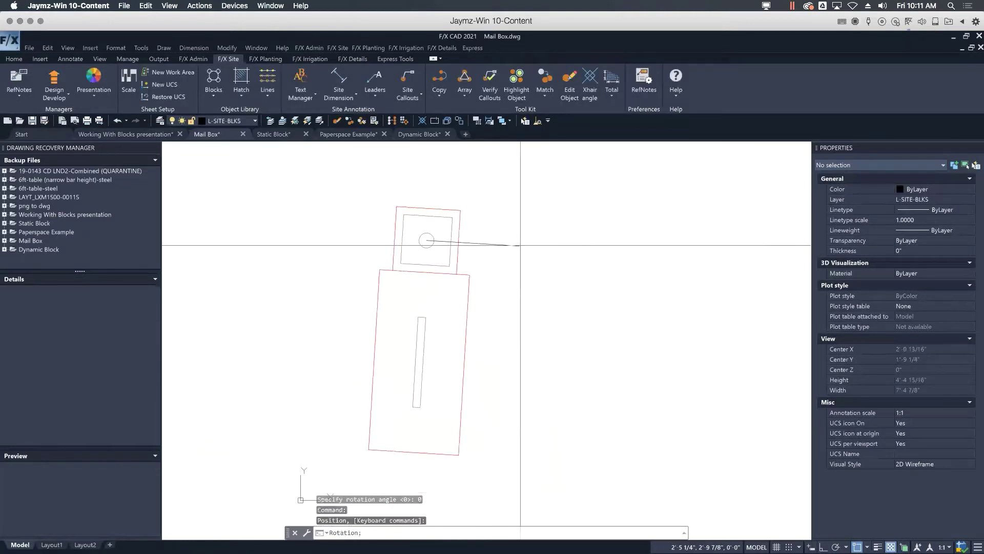
key("Return")
key("Escape")
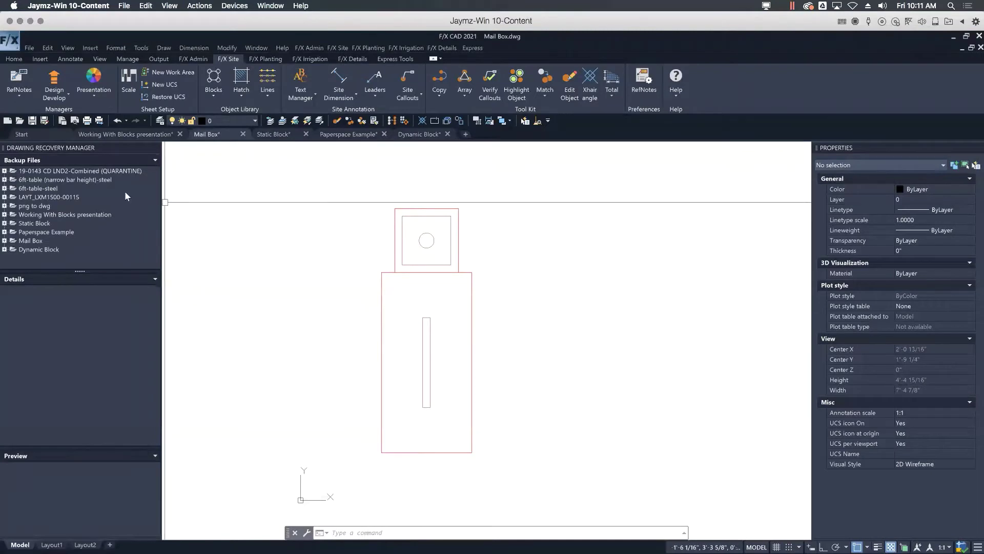
- Return to the Working With Blocks presentation drawing and zoom to its extents
left_click(115, 133)
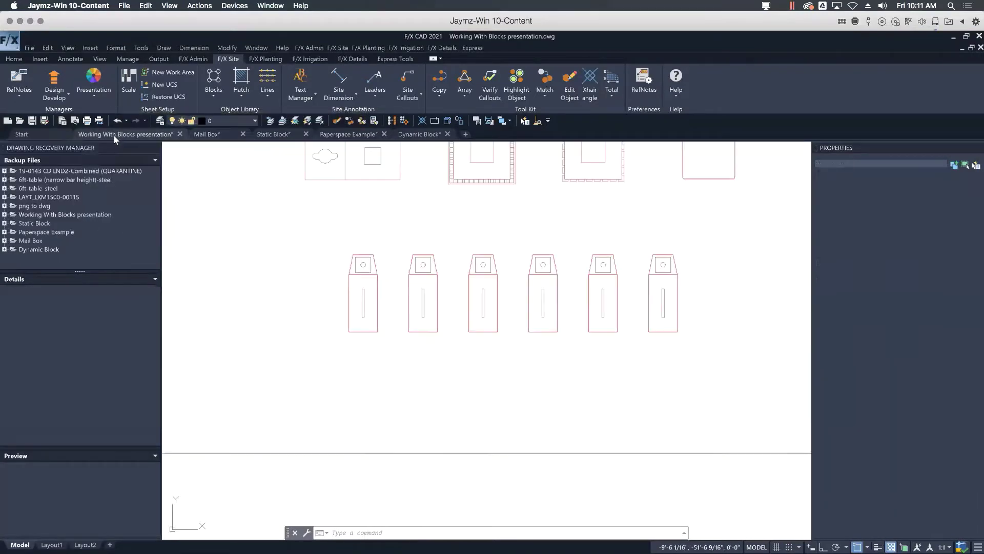
scroll(610, 357, "down", 2)
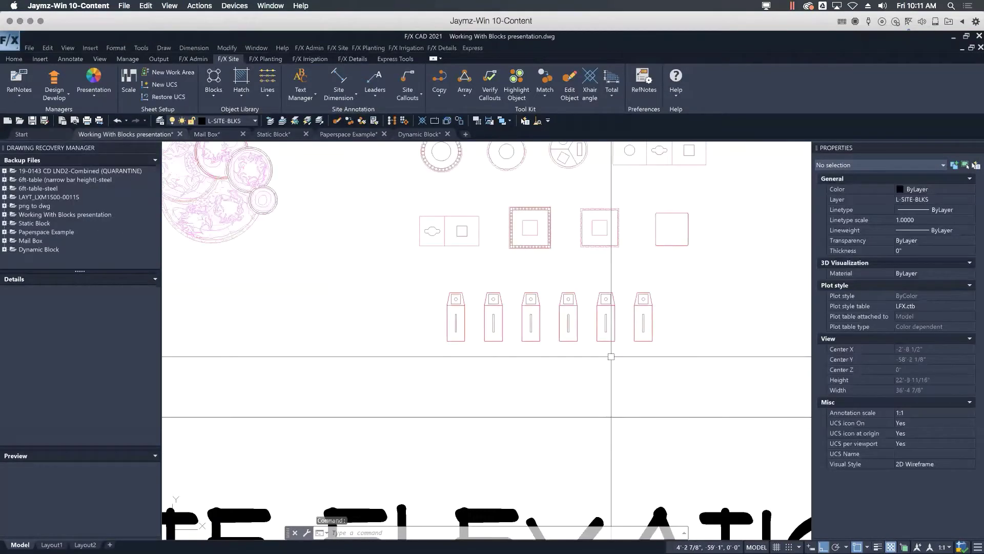
type("z")
key("Return")
scroll(619, 343, "down", 5)
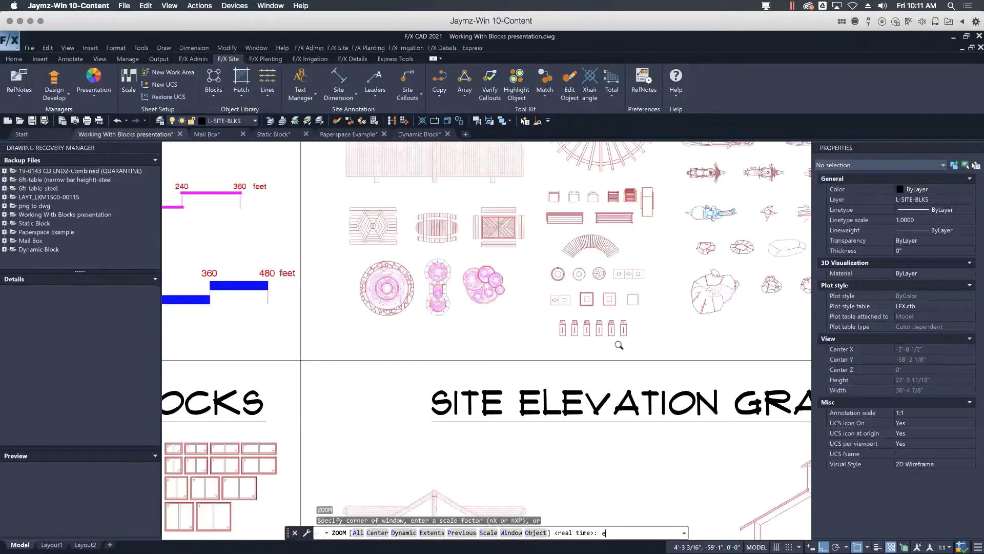
type("e")
key("Return")
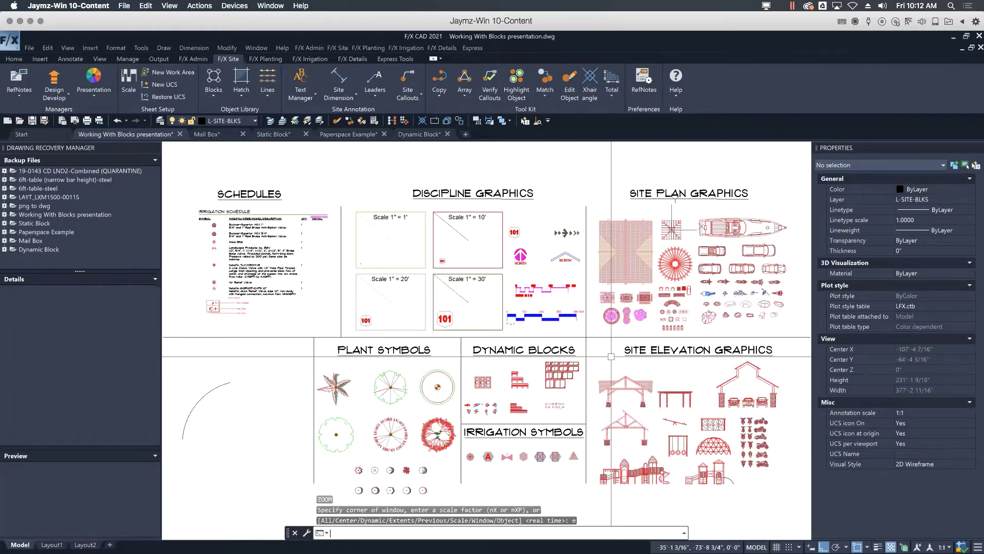
- Move the leftmost door in the Dynamic Blocks area a short distance left, away from the other two doors
middle_click_drag(547, 401, 544, 392)
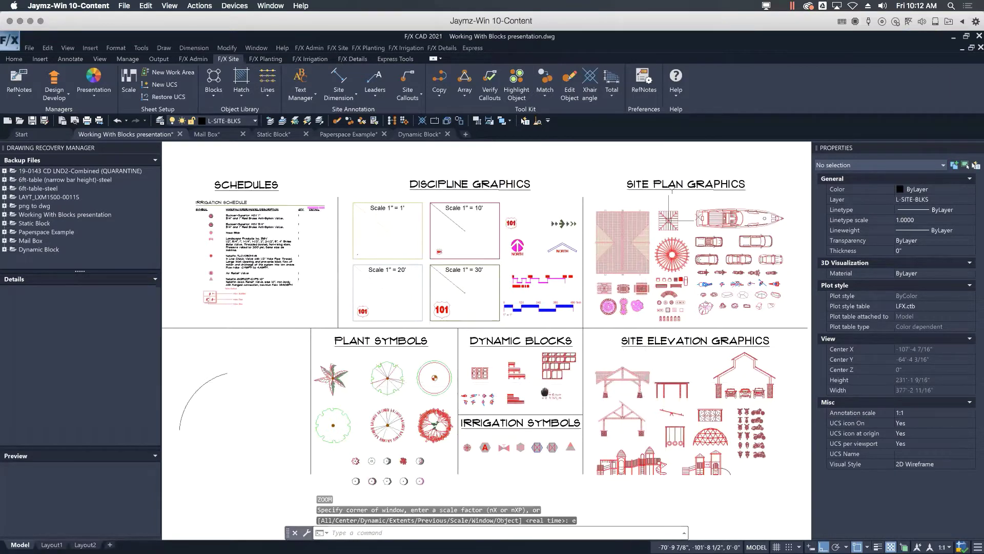
scroll(545, 393, "up", 6)
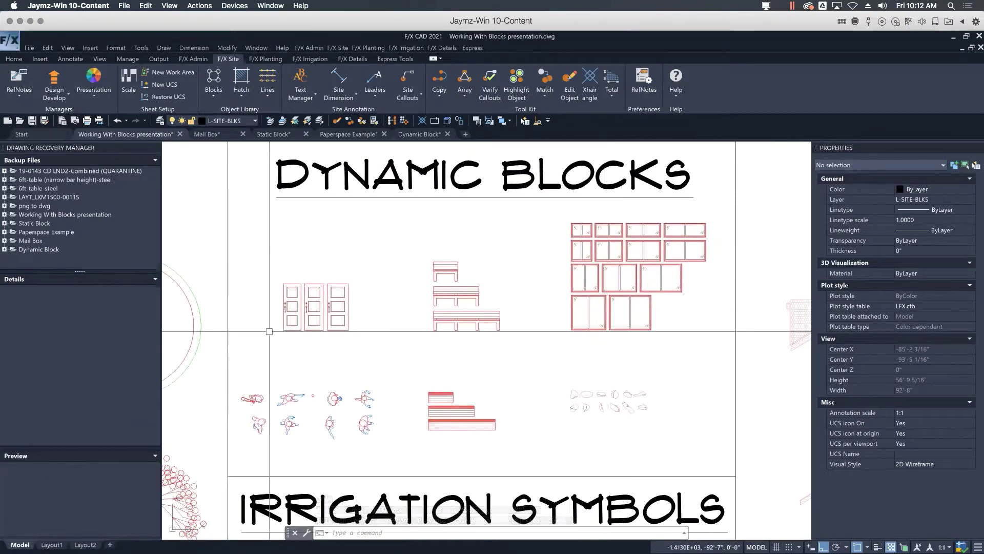
left_click(292, 326)
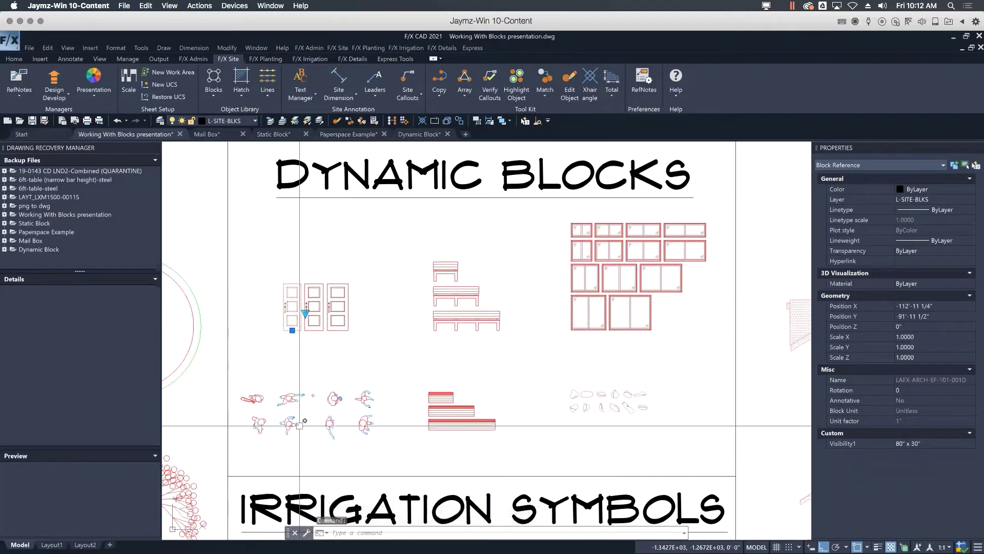
type("m")
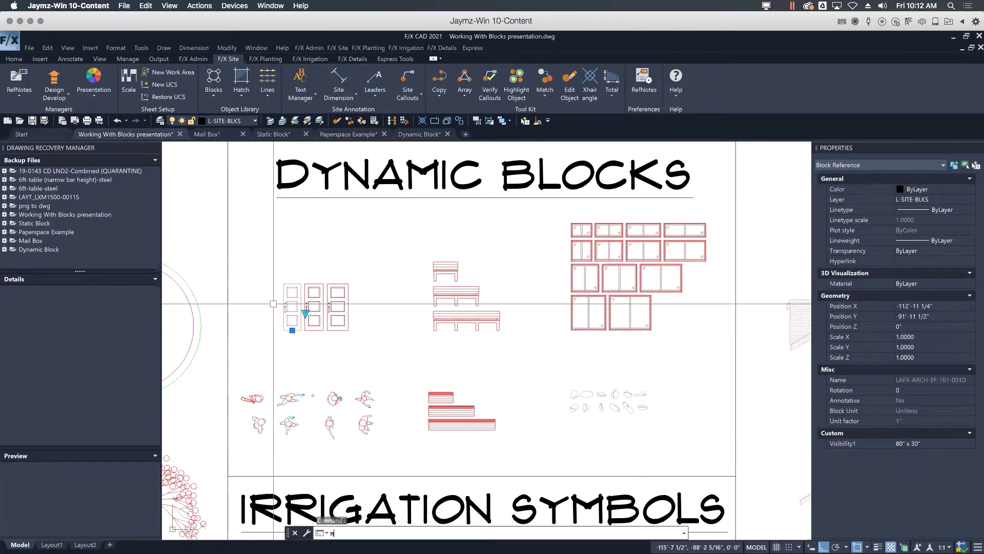
key("Return")
left_click(293, 302)
left_click(262, 302)
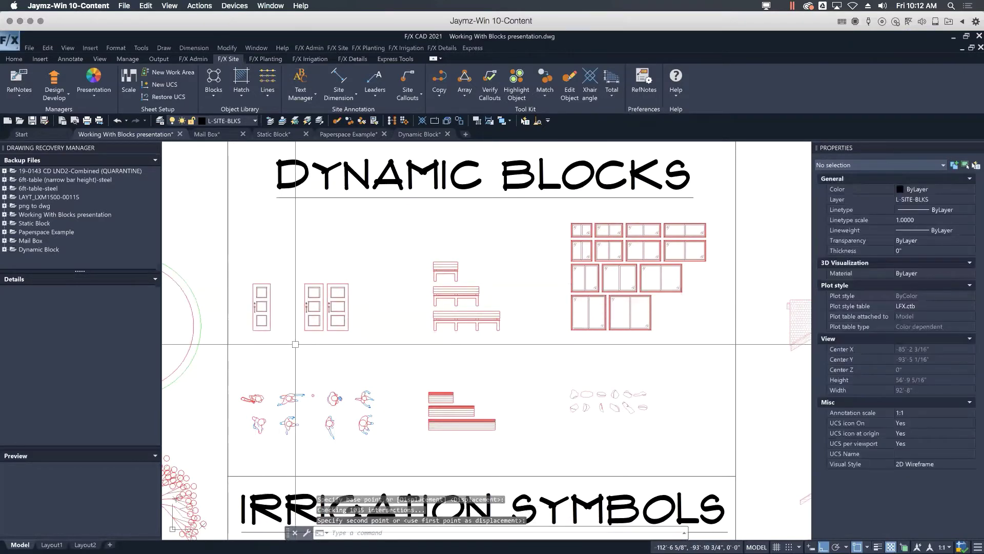
- Switch the separated door's visibility state to 80" x 32" and finally to 80" x 36"
left_click(263, 314)
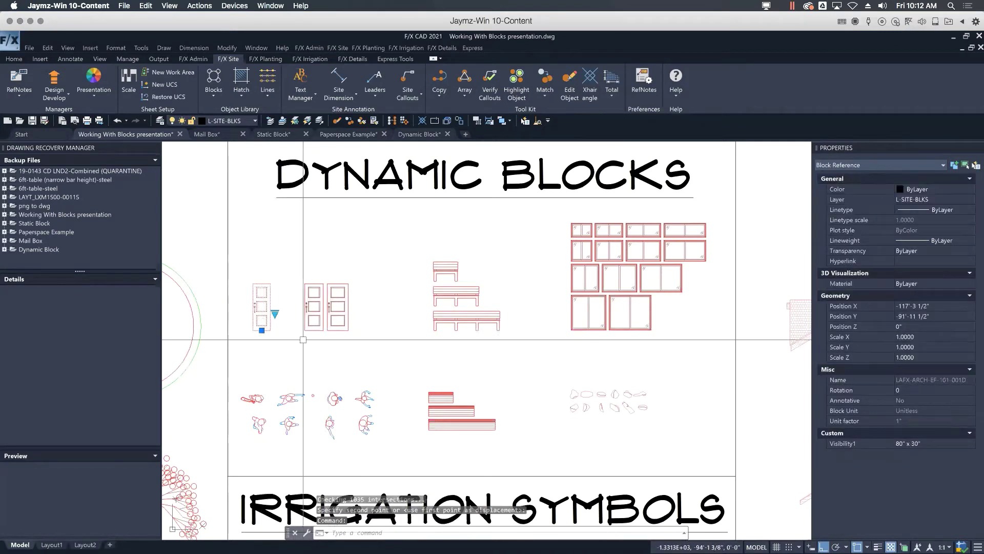
left_click(275, 313)
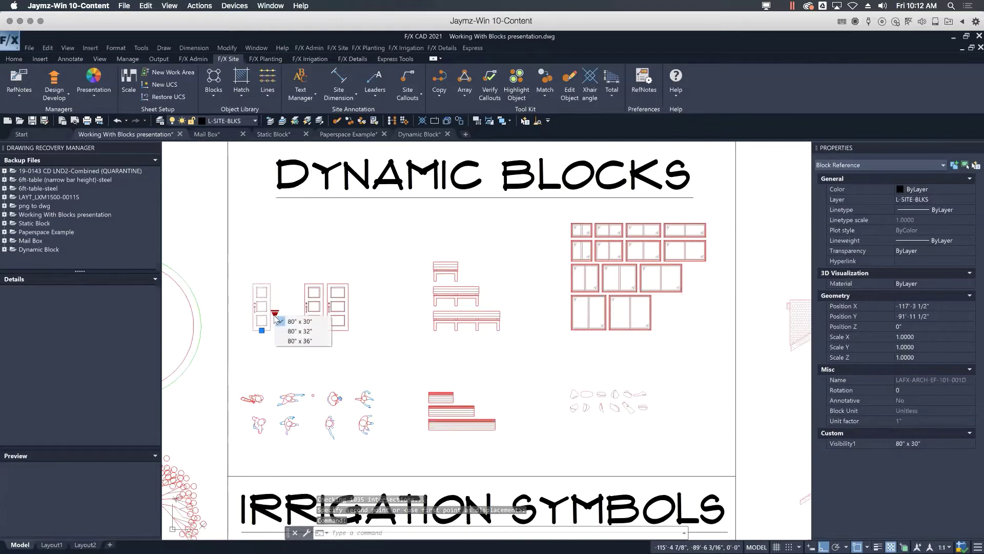
left_click(300, 331)
left_click(275, 314)
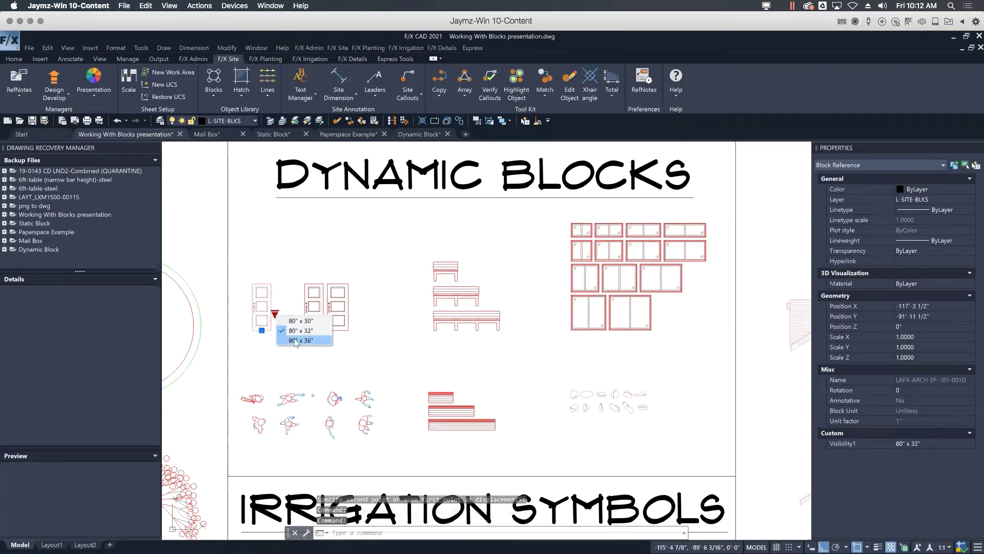
left_click(300, 340)
left_click(264, 336)
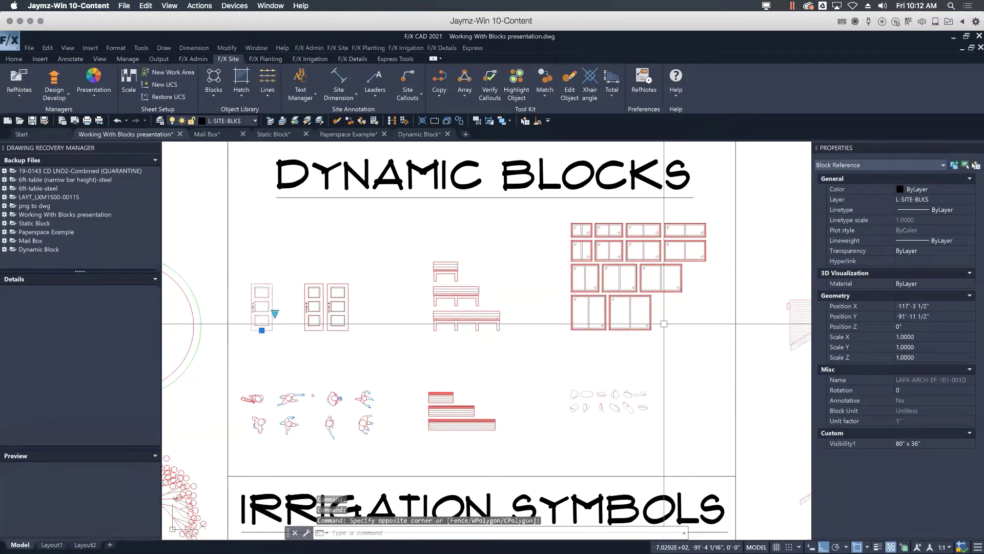
- Change the shortest bench elevation in the Dynamic Blocks area to the middle bench's length
left_click(462, 259)
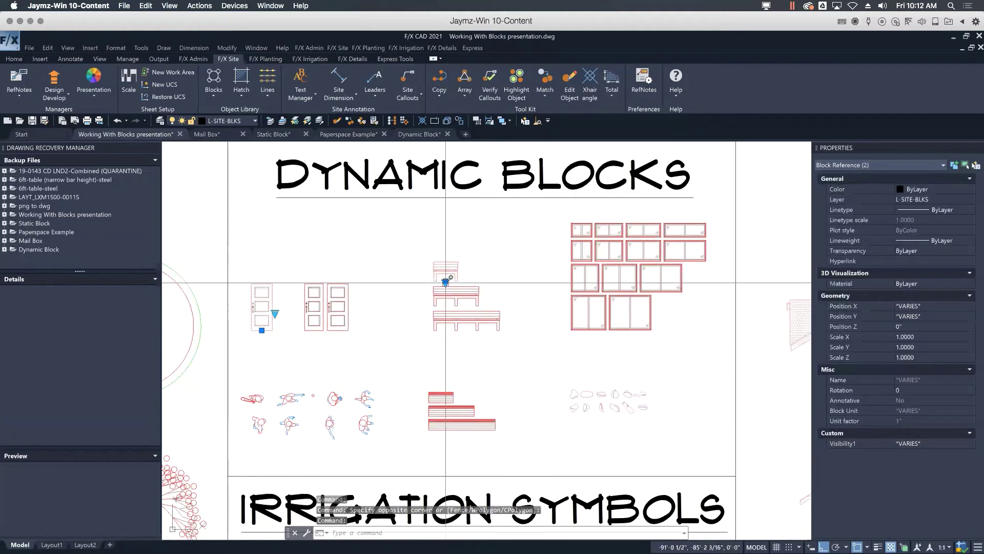
key("Escape")
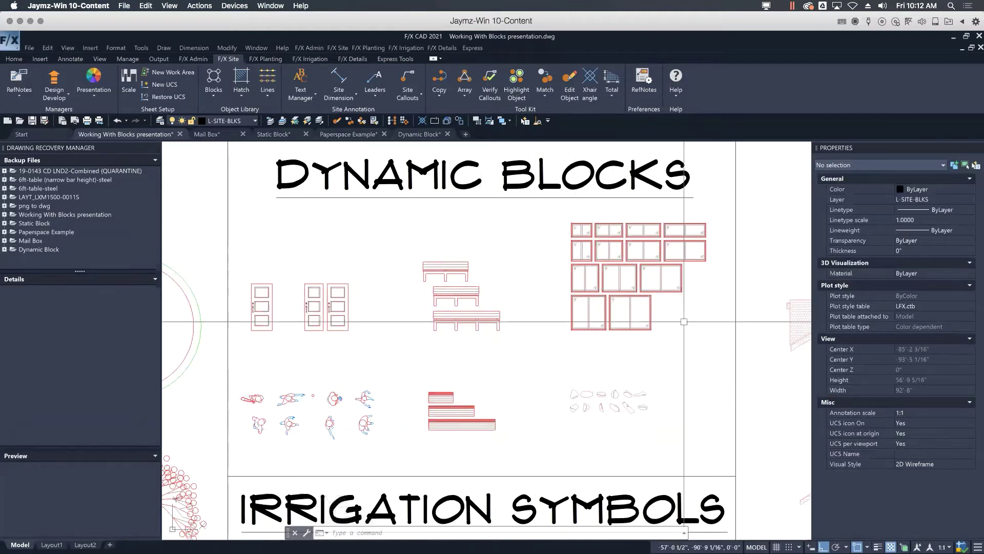
- Switch the larger sliding window in the lowest row of the Dynamic Blocks area to the 48" X 48" size
left_click(651, 326)
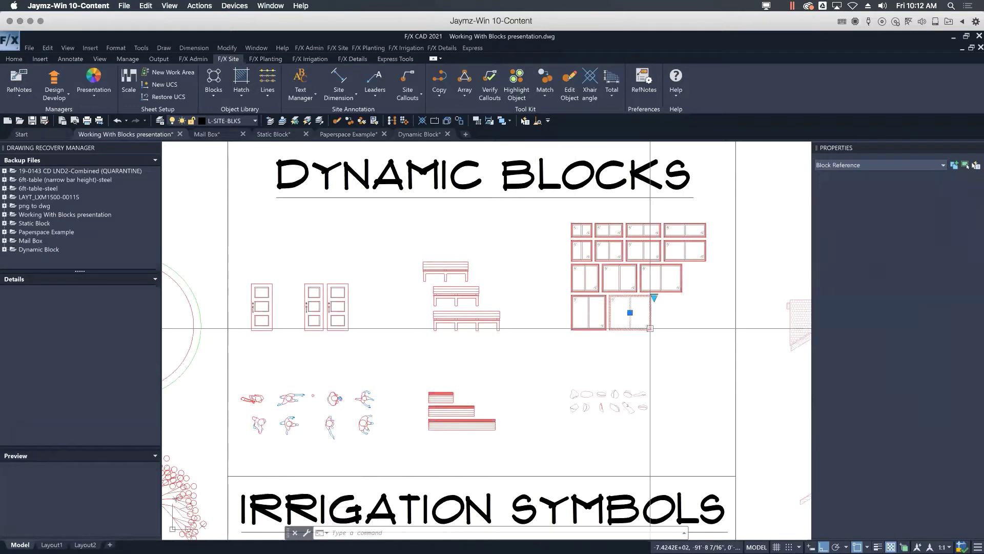
left_click(655, 297)
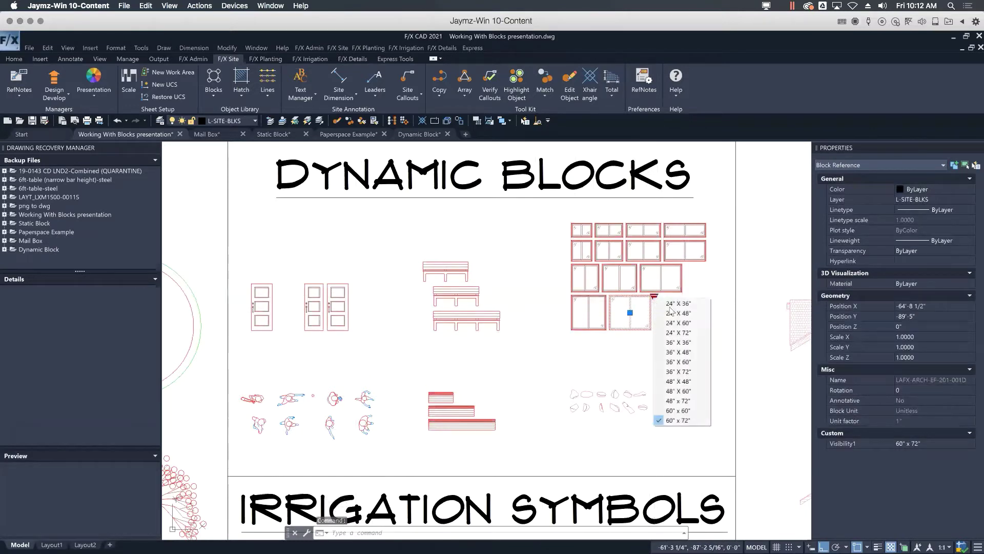
left_click(692, 382)
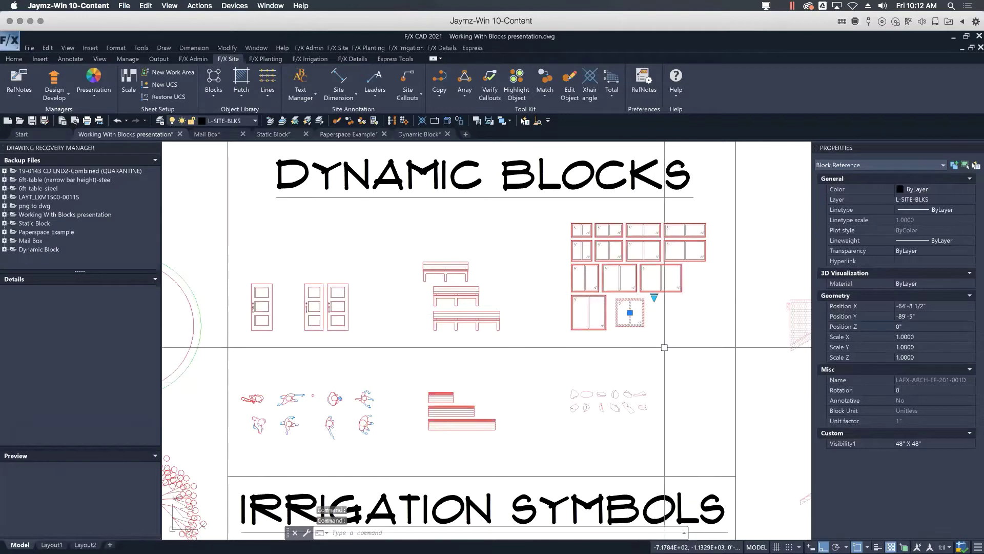
key("Escape")
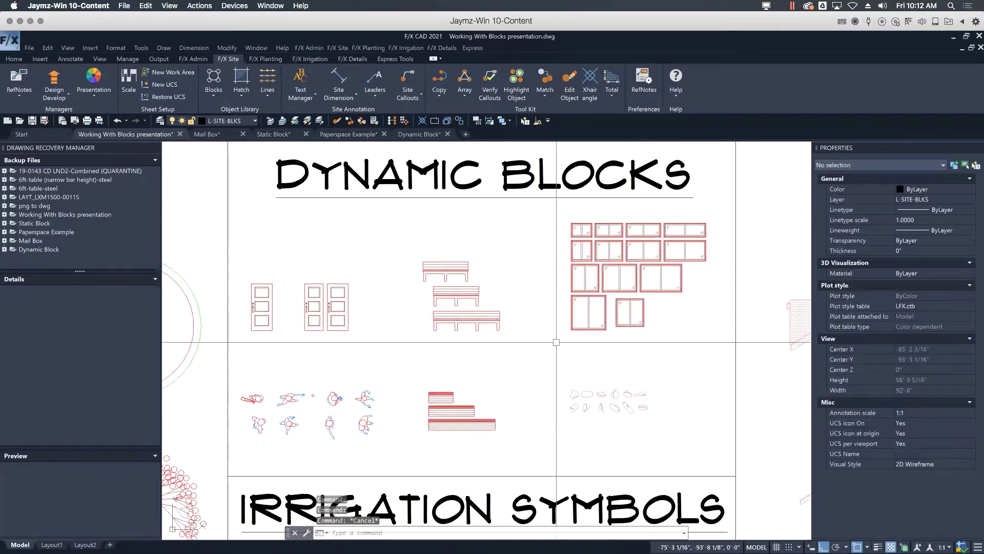
- Place the US_HIGHWAY shield from the Discipline Graphics library inside the Scale 1" = 30' work area with the number 405
scroll(556, 343, "down", 6)
middle_click_drag(562, 260, 606, 363)
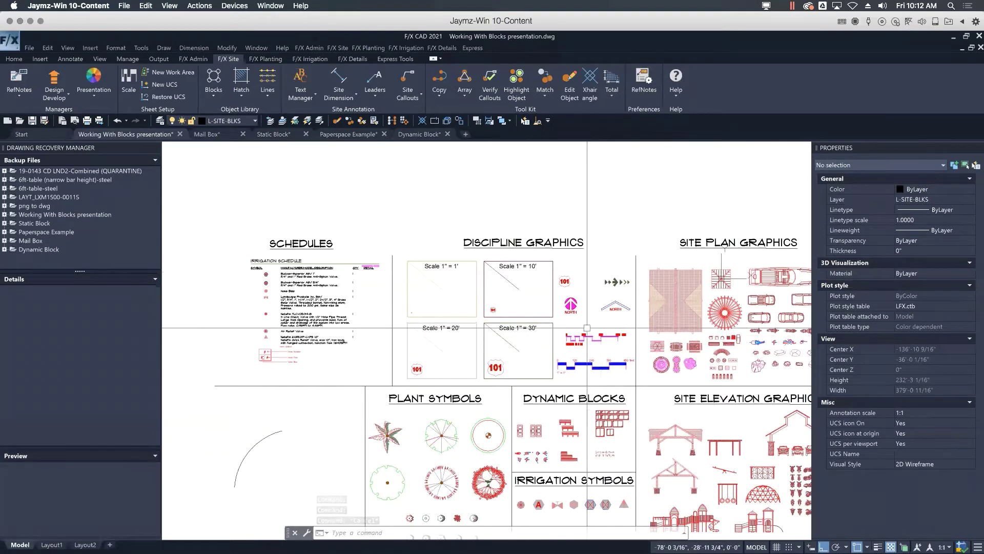
middle_click_drag(541, 340, 507, 311)
scroll(508, 311, "up", 4)
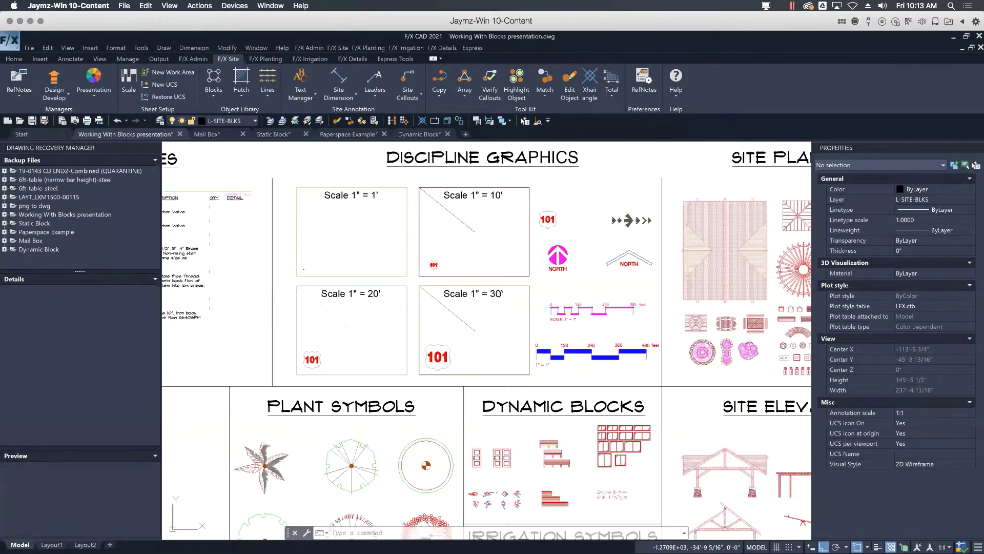
middle_click_drag(544, 388, 530, 389)
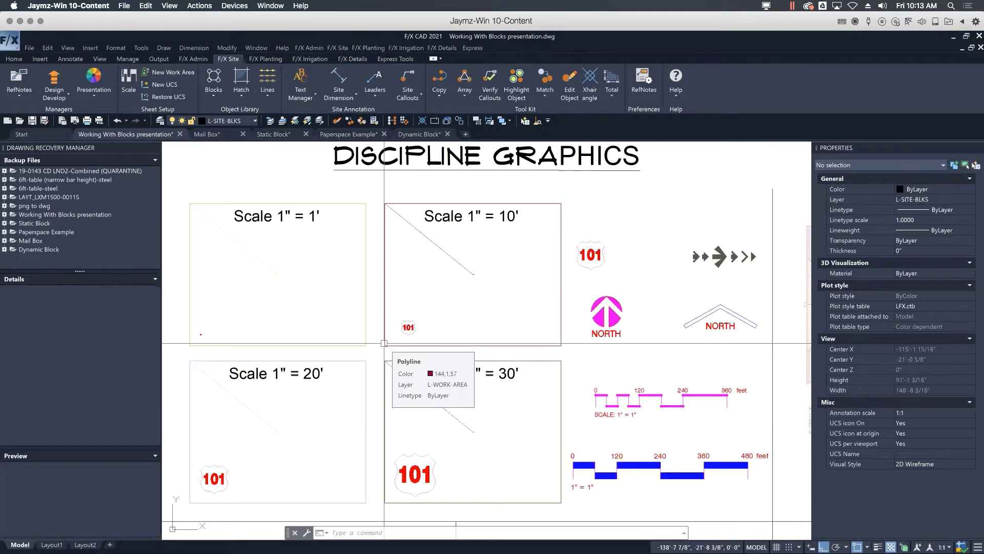
left_click(213, 94)
left_click(233, 155)
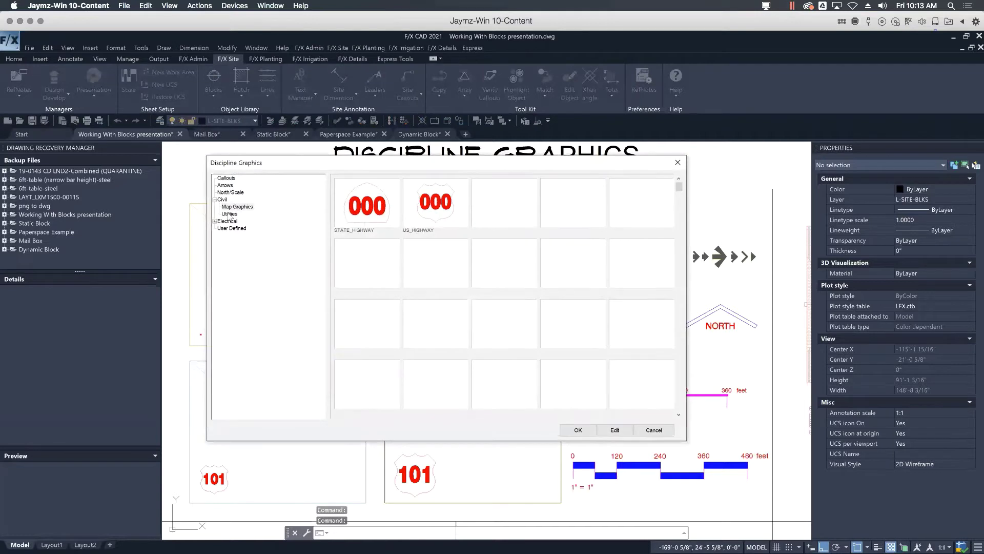
left_click(421, 210)
left_click(578, 430)
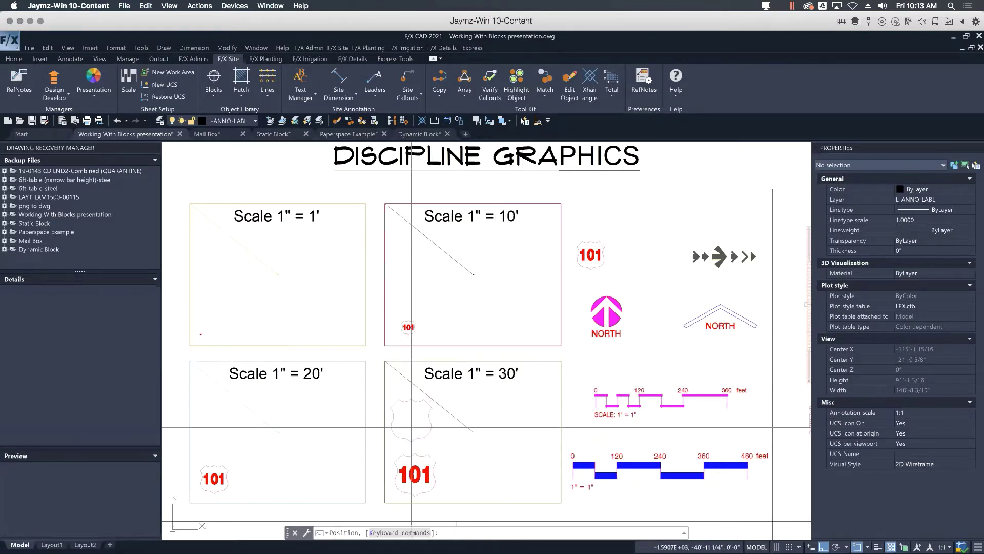
left_click(510, 422)
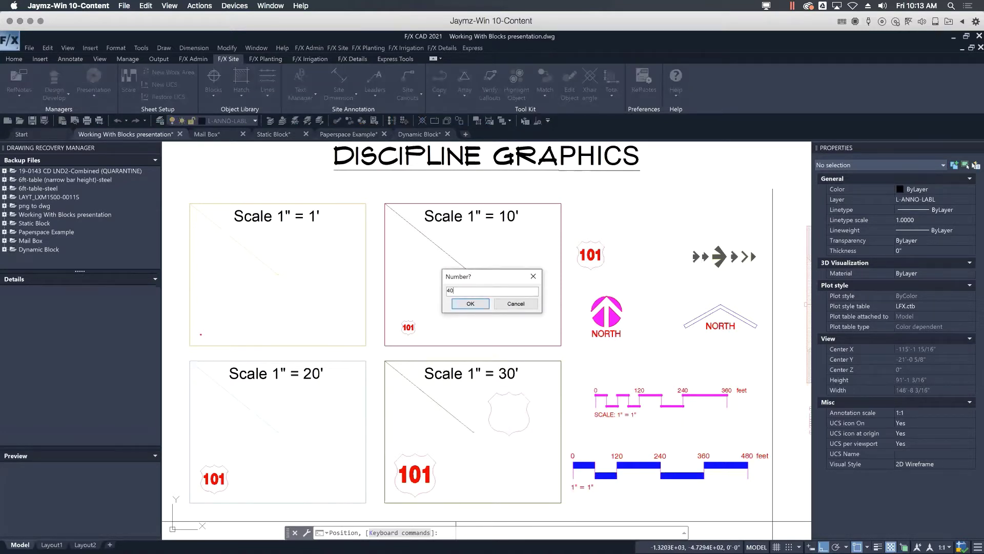
left_click(460, 307)
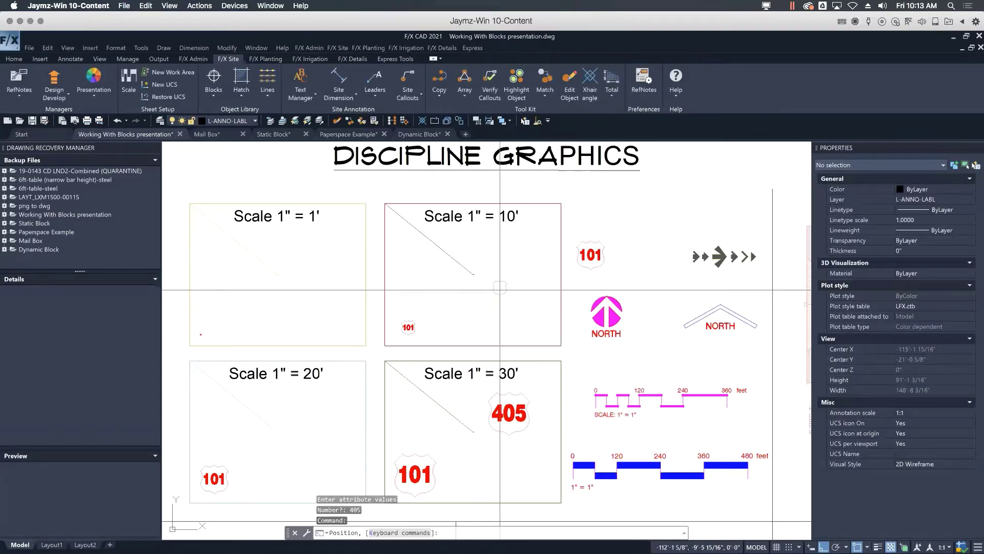
- End the highway shield placement and zoom the drawing to its extents
scroll(500, 290, "up", 1)
scroll(442, 298, "down", 1)
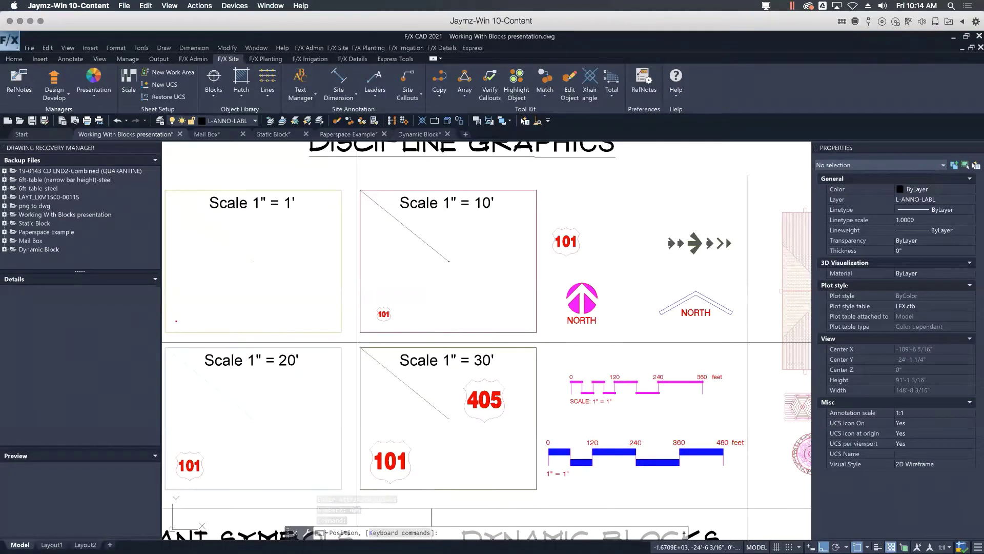
scroll(434, 362, "down", 2)
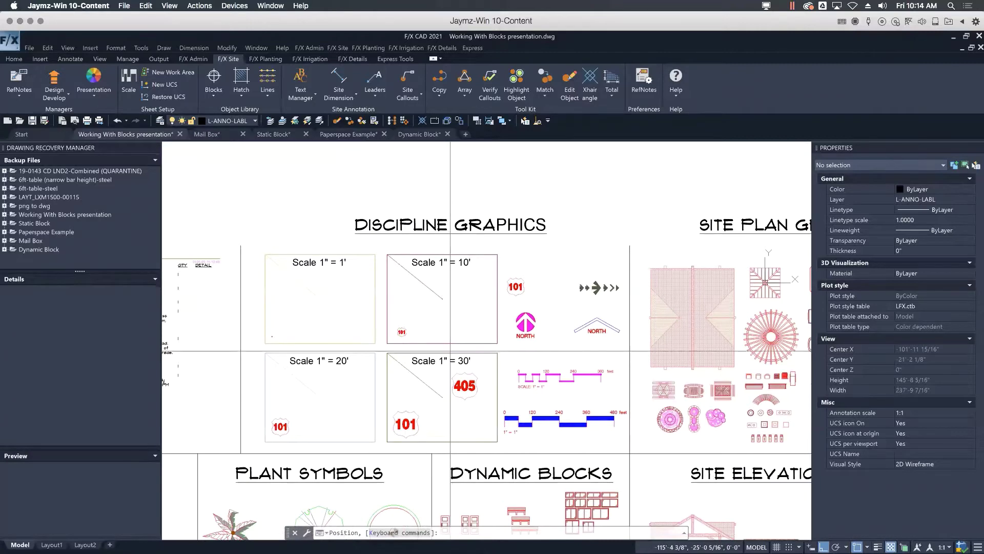
scroll(450, 350, "down", 2)
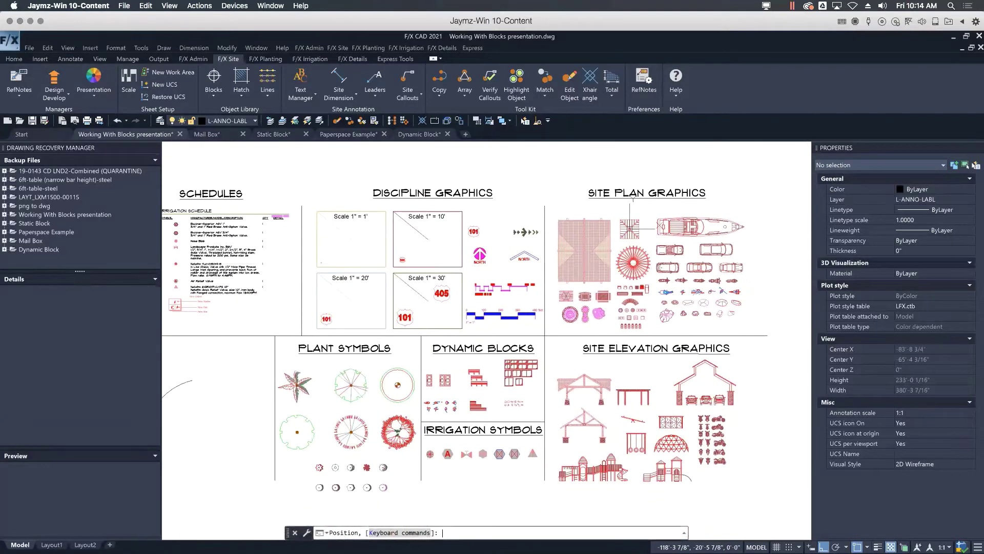
type("e")
key("Return")
key("Escape")
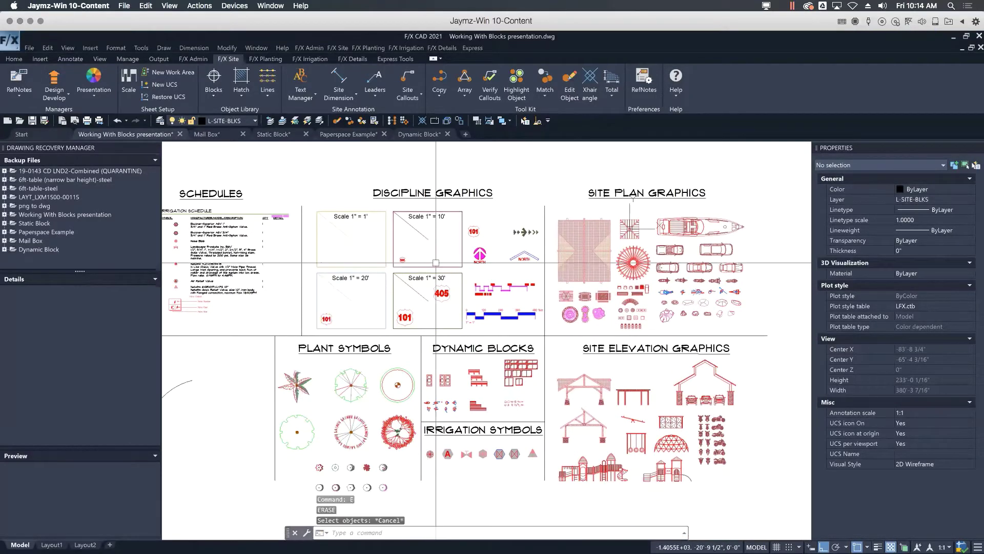
left_click(329, 181)
type("z")
key("Return")
type("e")
key("Return")
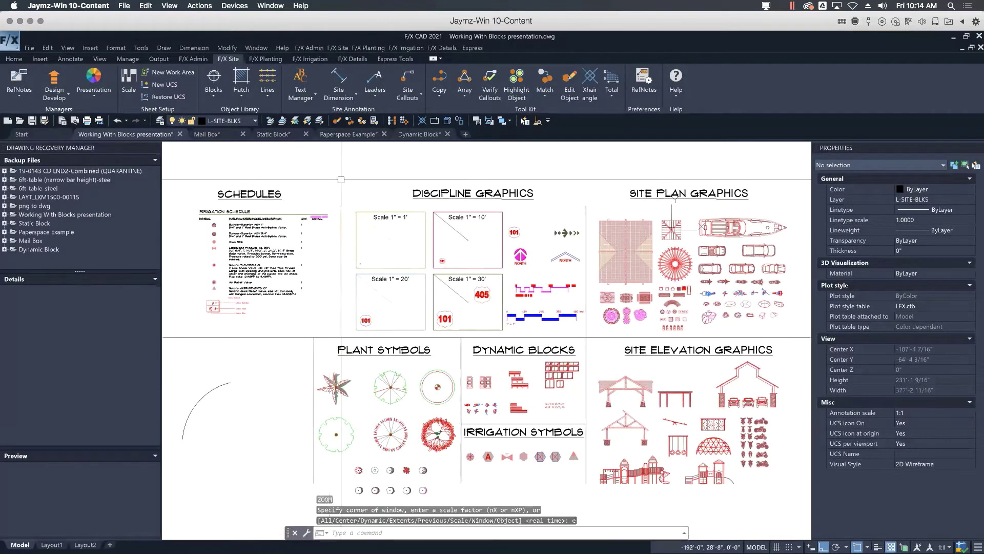
- Browse the Benches blocks under Site Furnishings in the Plan Graphics library
left_click(221, 97)
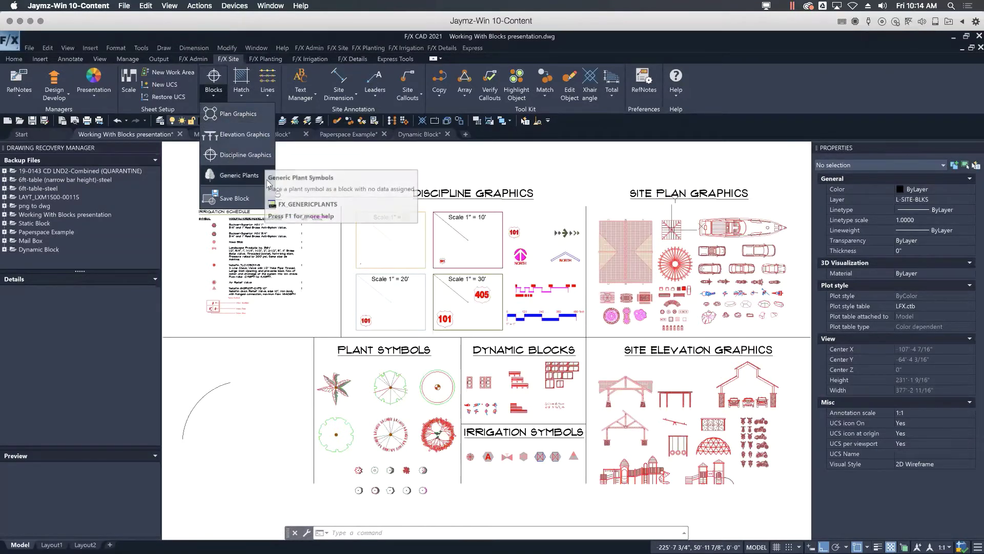
left_click(257, 115)
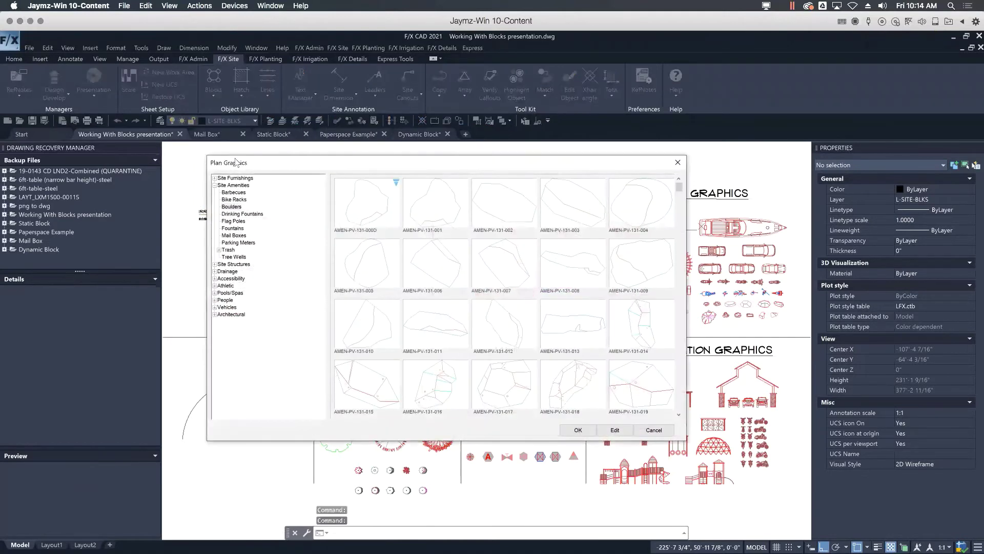
left_click(214, 185)
left_click_drag(250, 163, 233, 148)
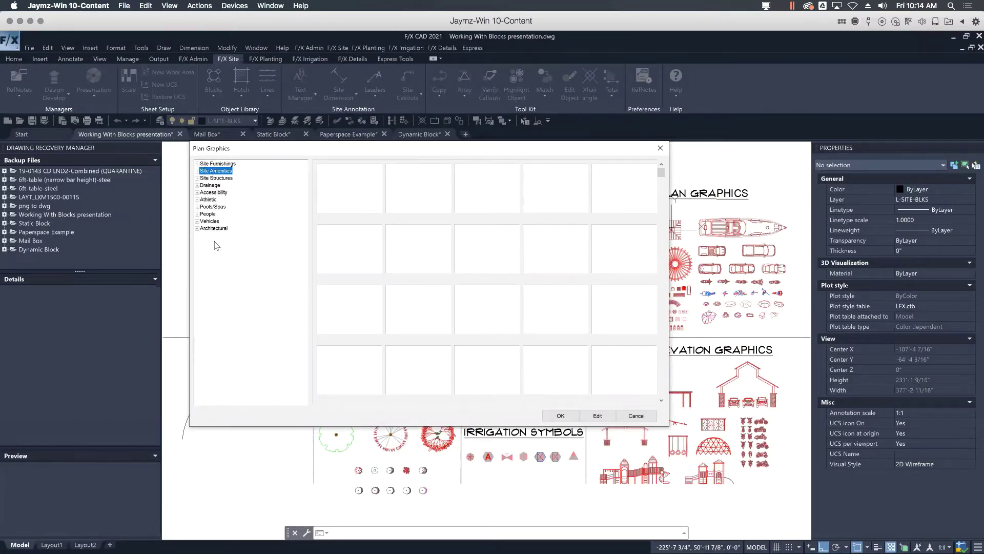
left_click(197, 164)
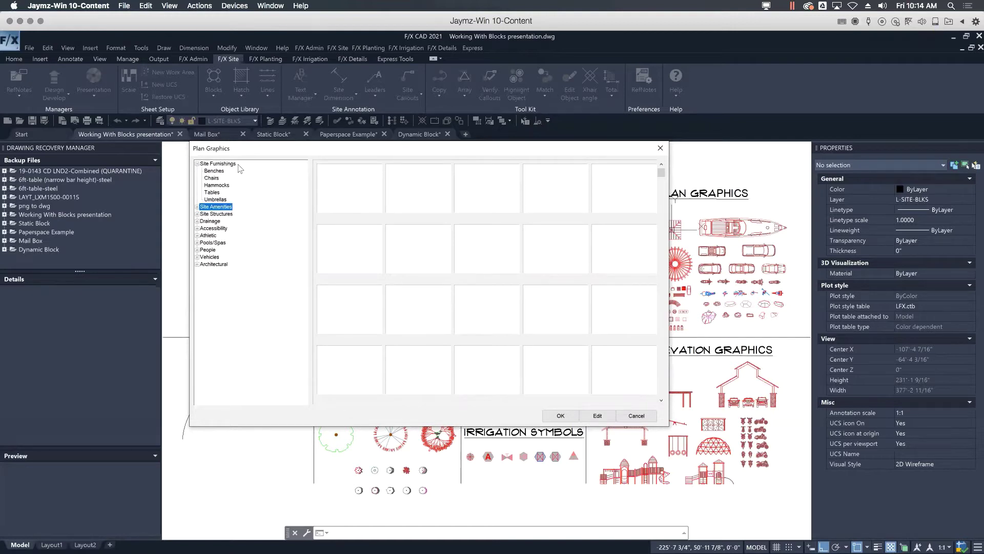
left_click(215, 172)
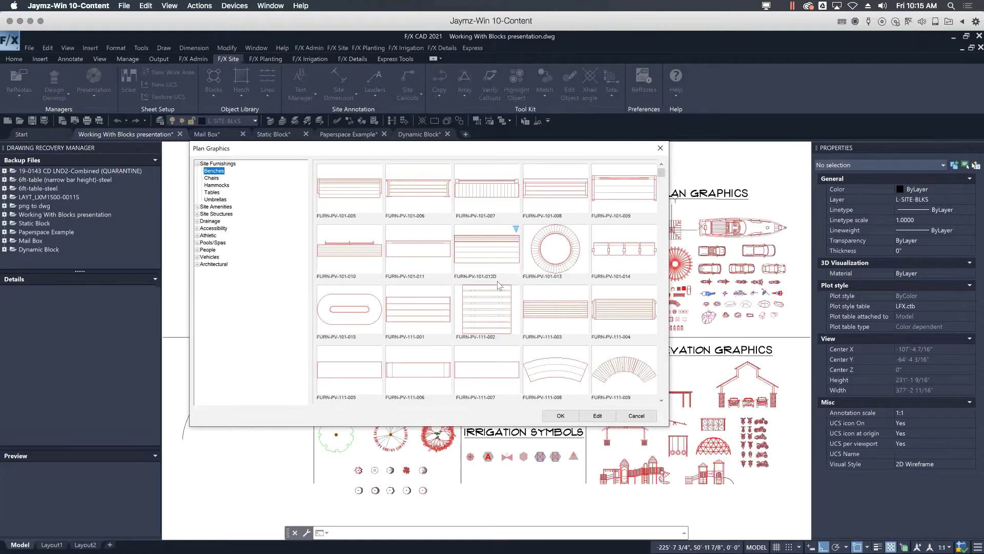
left_click(661, 400)
left_click(662, 400)
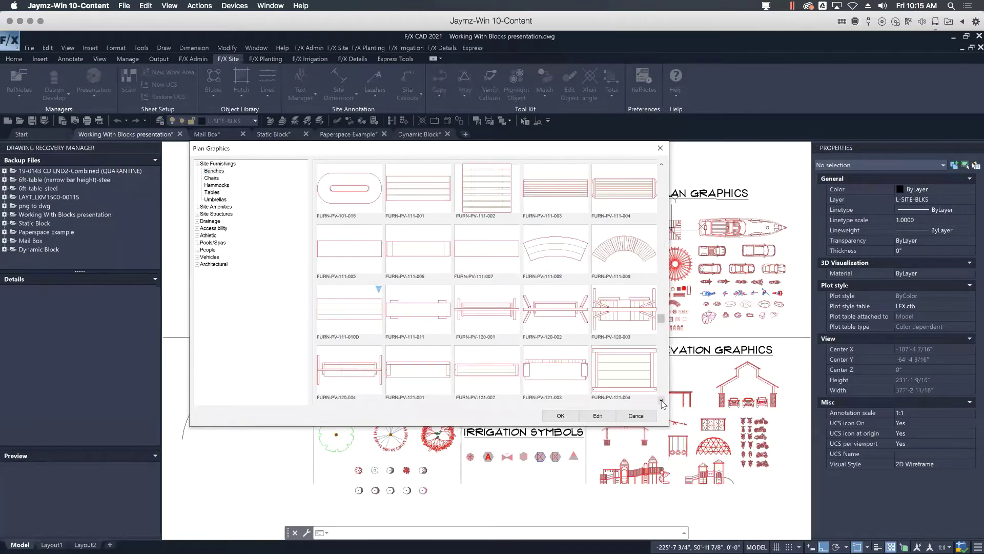
left_click(661, 400)
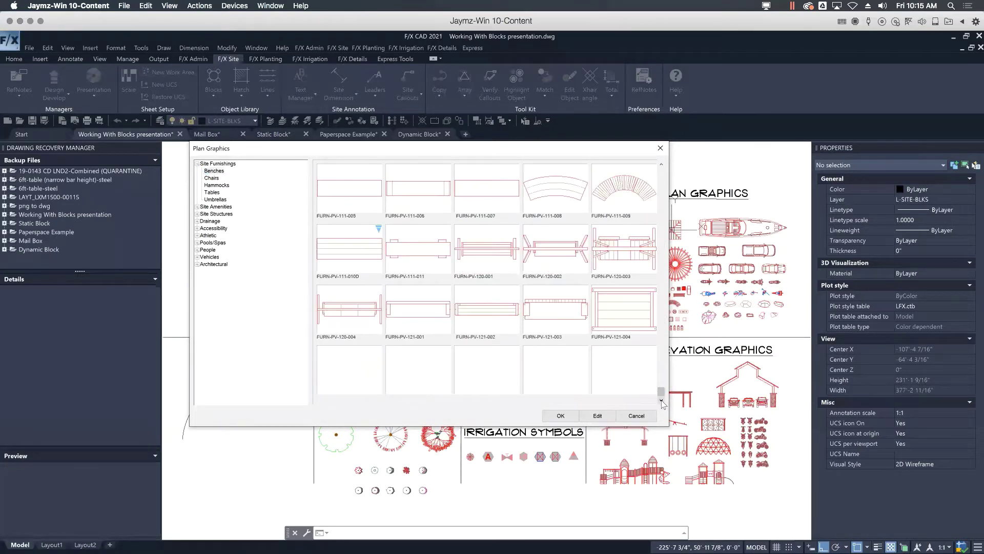
left_click(661, 165)
left_click(661, 164)
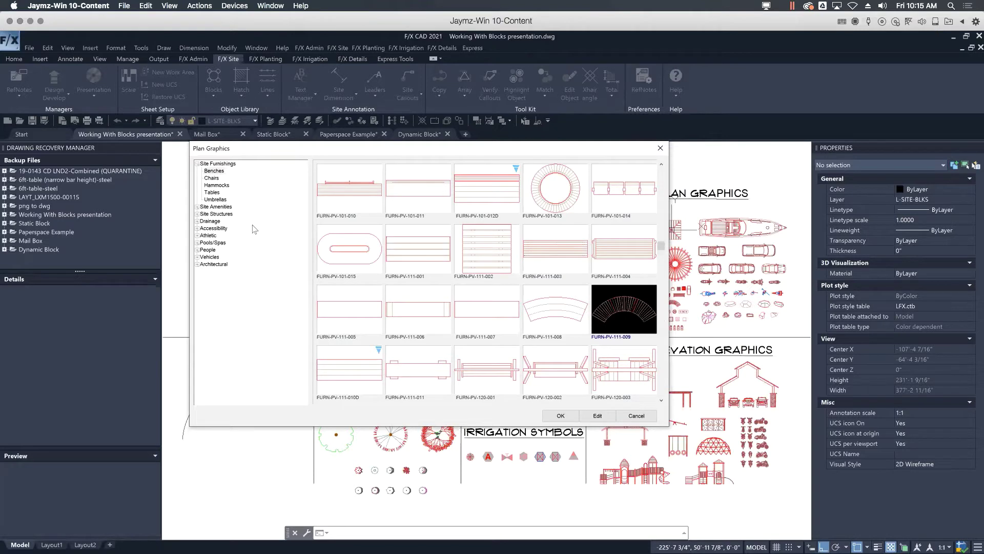
- Browse the Chairs and Hammocks blocks under Site Furnishings, and the Motorcycles blocks under Vehicles
left_click(215, 179)
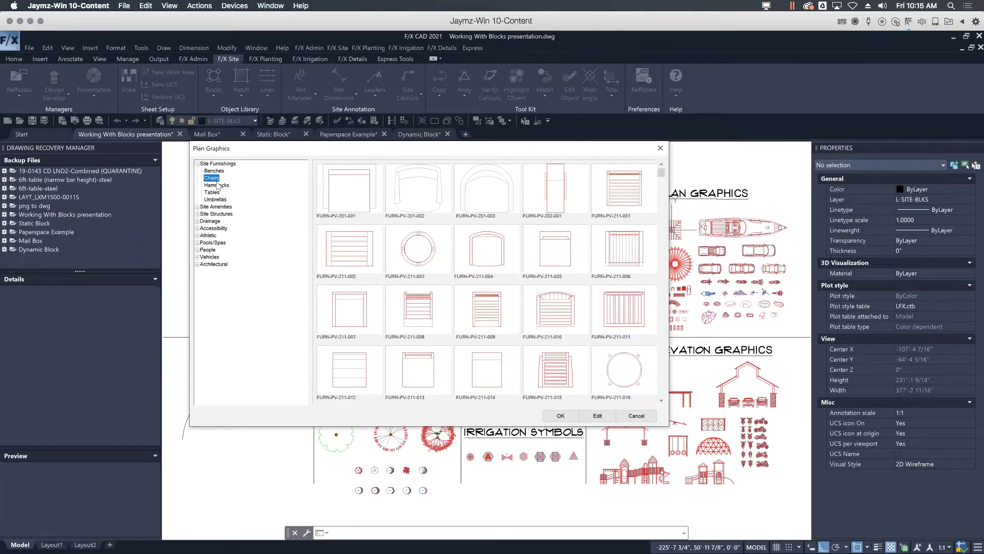
left_click(661, 400)
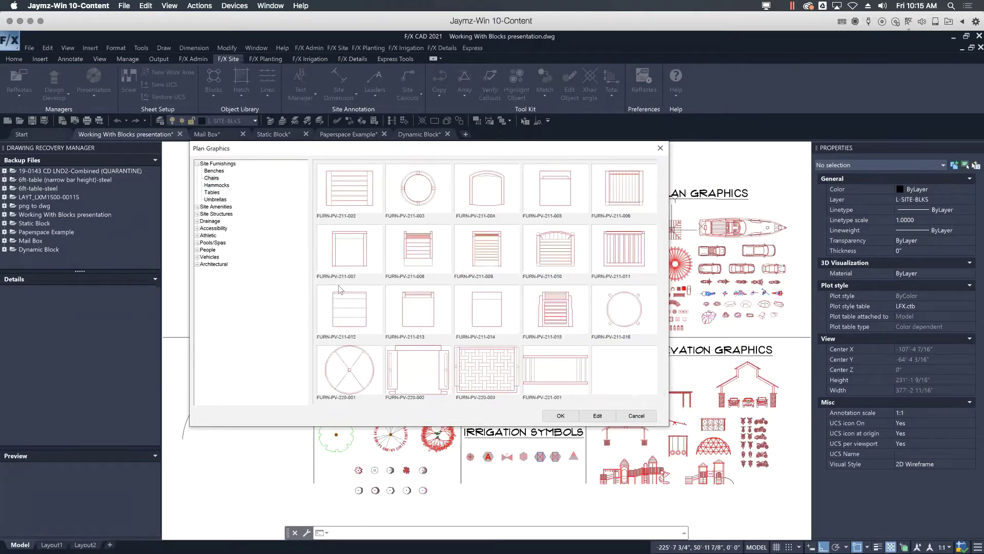
left_click(221, 187)
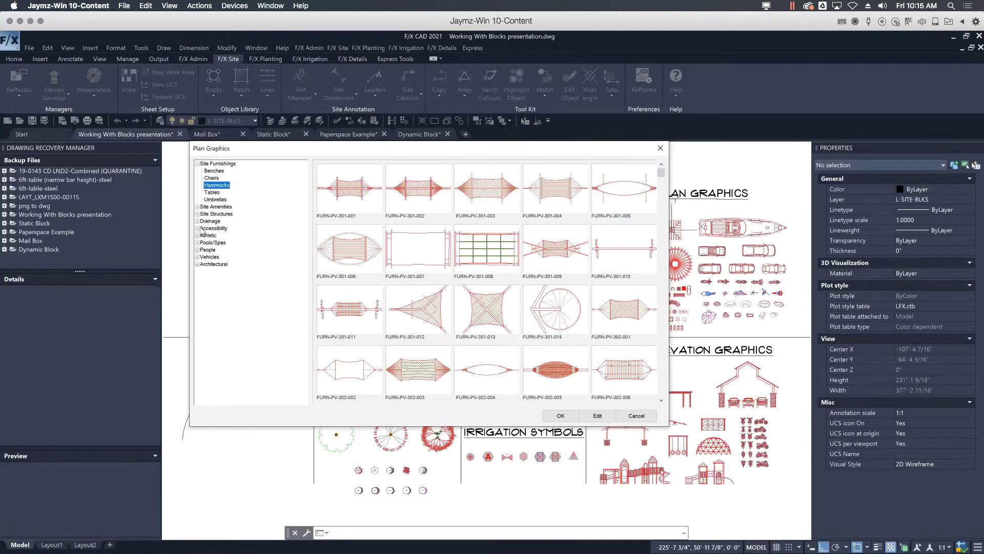
left_click(197, 257)
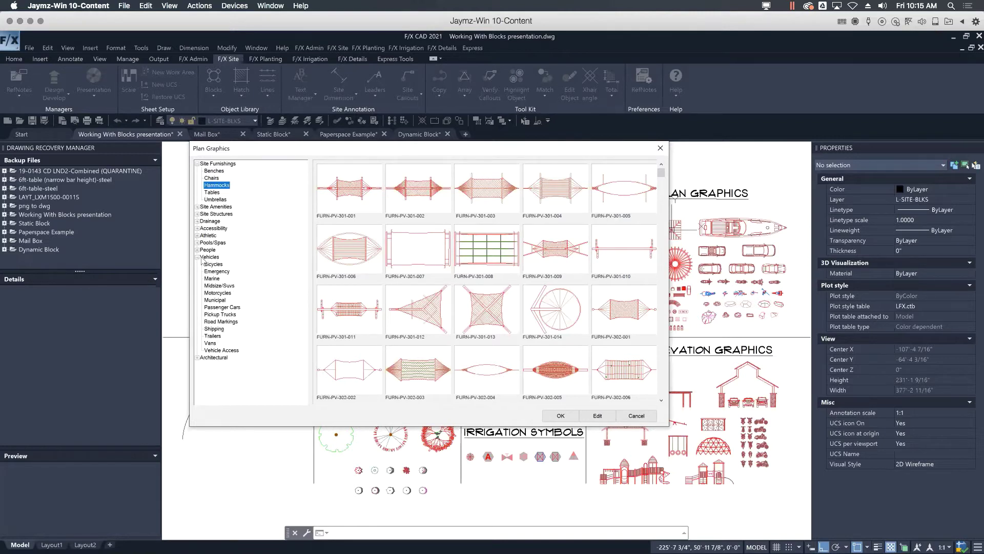
left_click(227, 293)
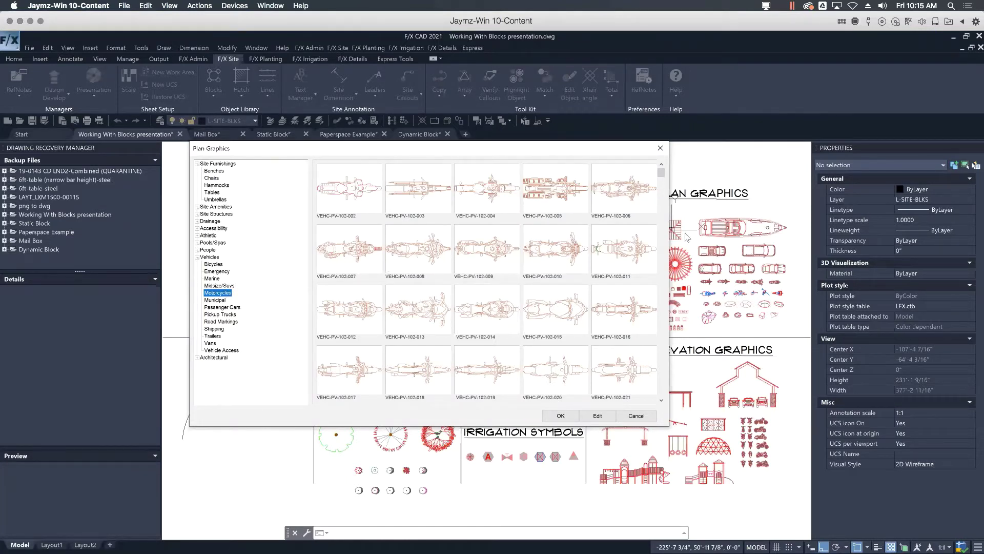
left_click(628, 195)
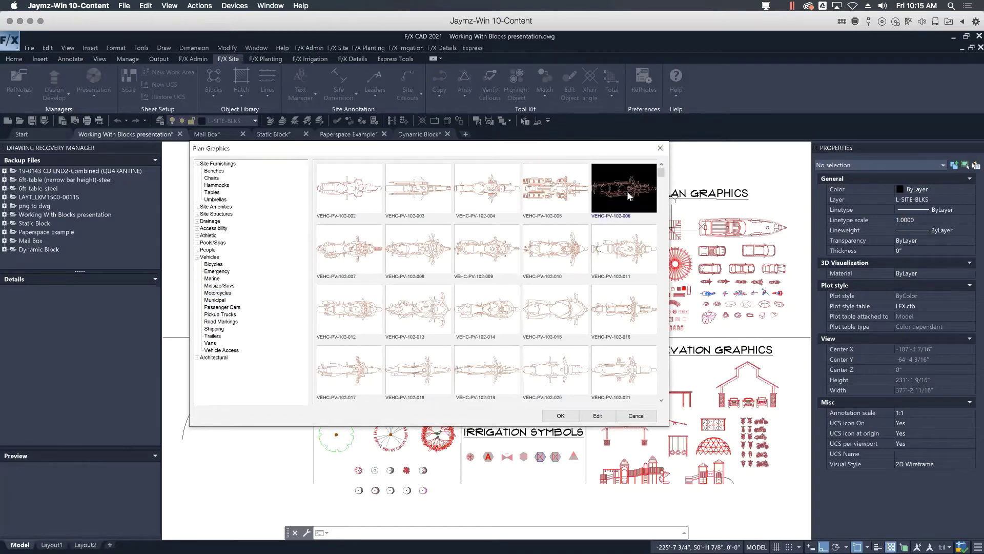
left_click(554, 417)
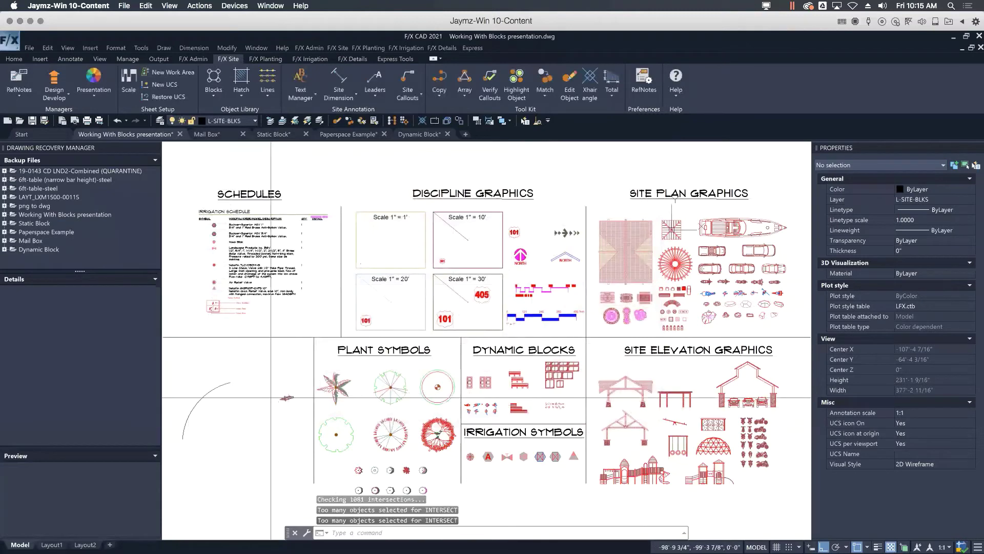
key("Escape")
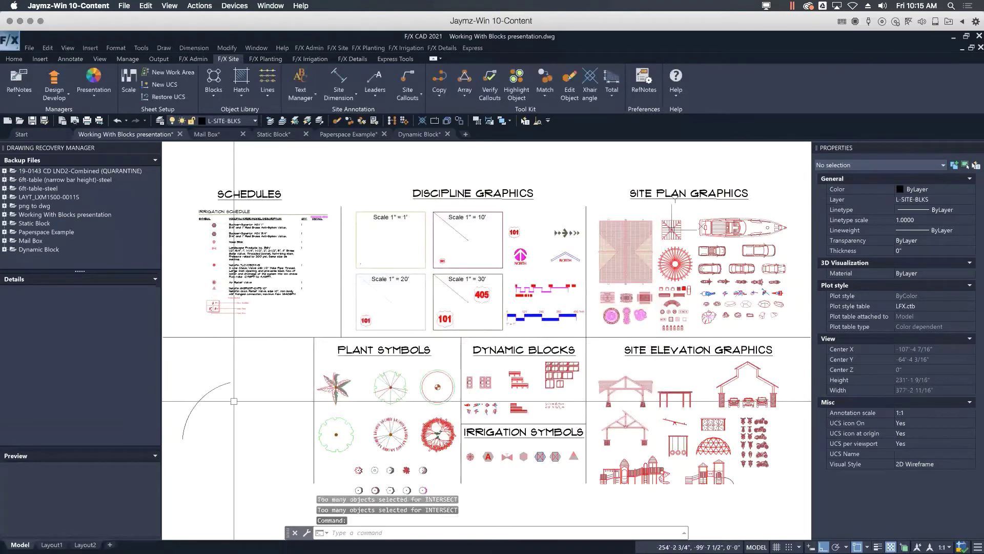
- Place motorcycle VEHC-PV-102-006 from the Plan Graphics library between the arc and the palm symbol, with Ortho off and the bike facing right
left_click(216, 96)
left_click(226, 118)
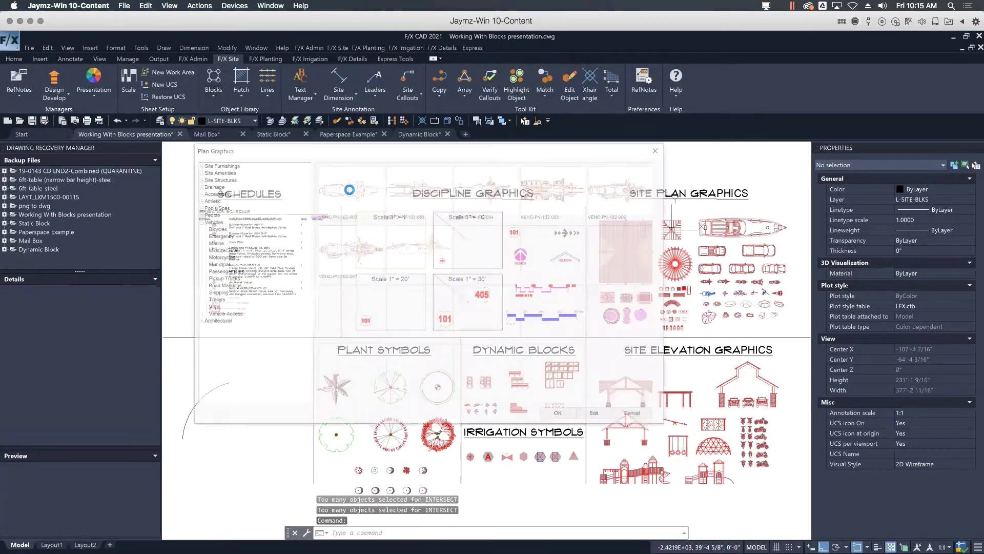
left_click(615, 173)
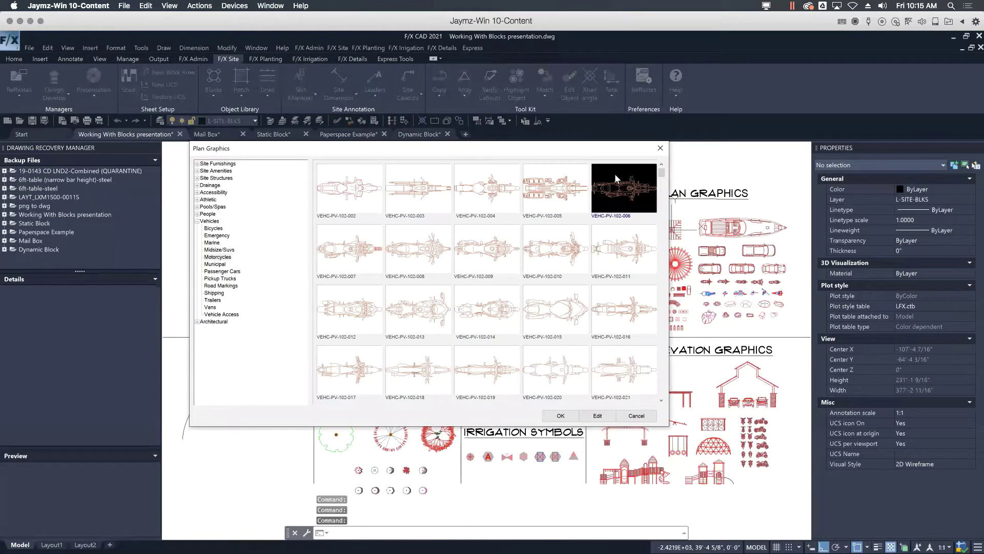
left_click(558, 415)
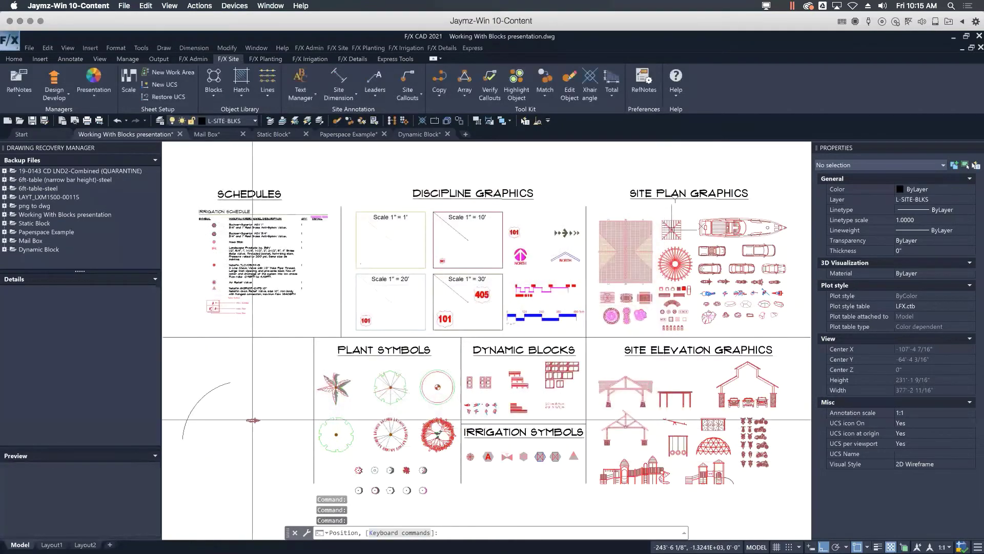
scroll(253, 419, "up", 7)
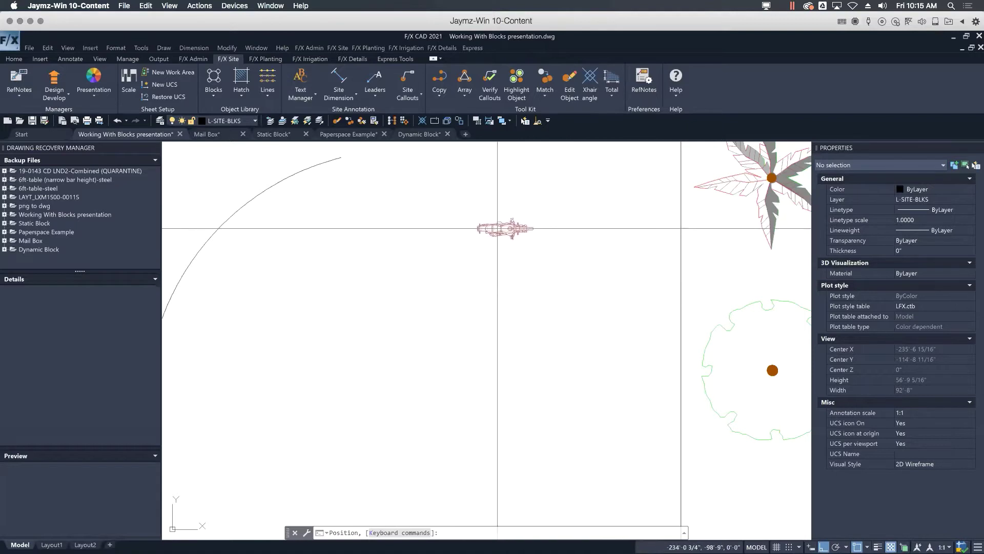
left_click(499, 228)
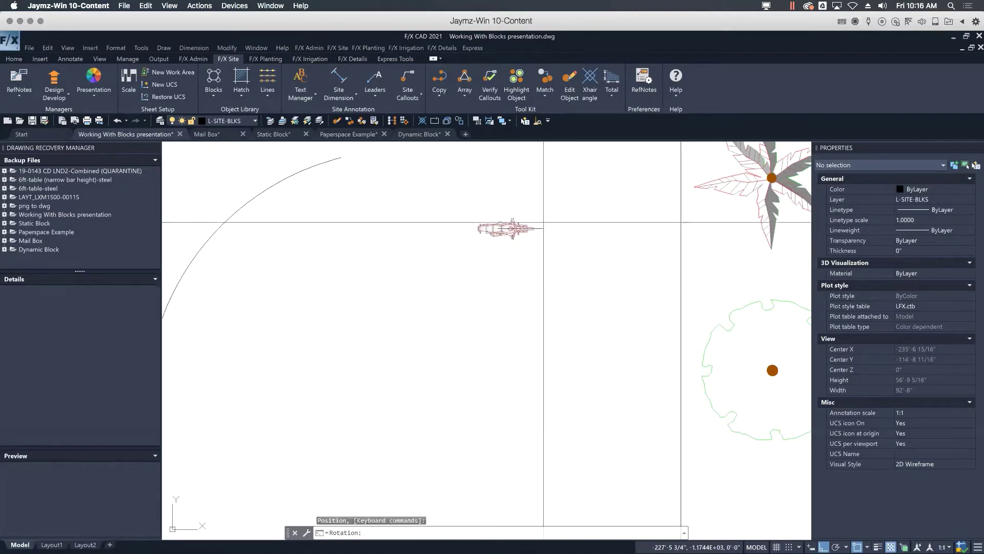
key("F8")
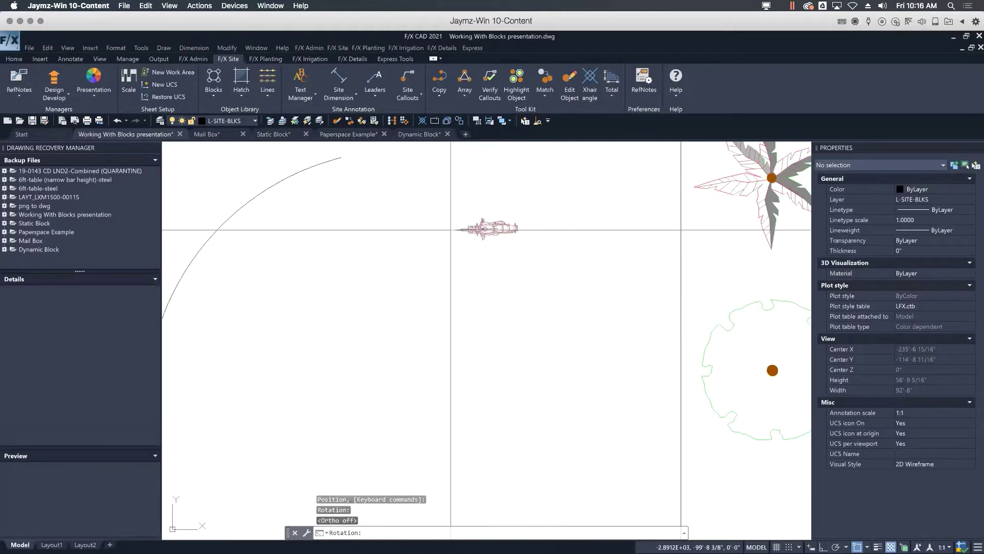
scroll(567, 243, "up", 2)
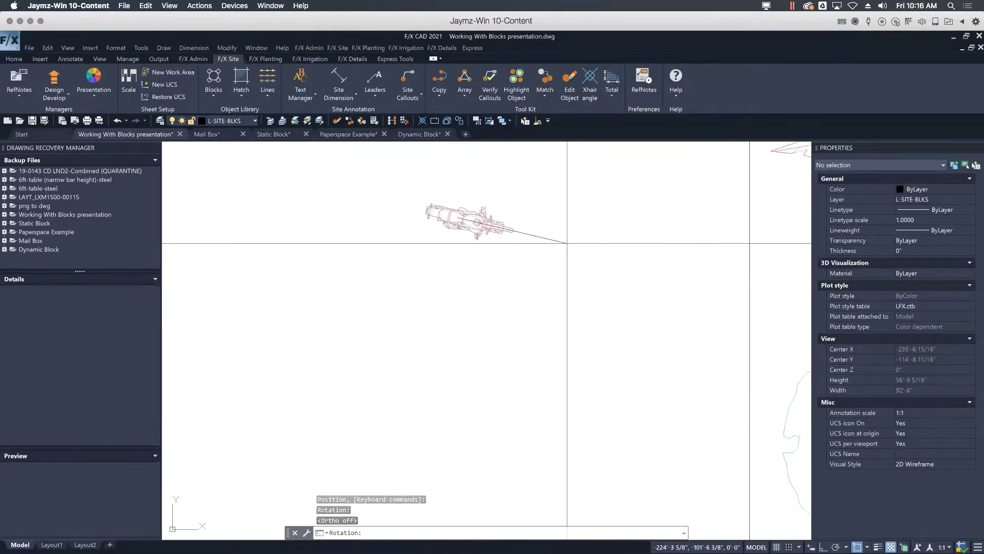
left_click(570, 218)
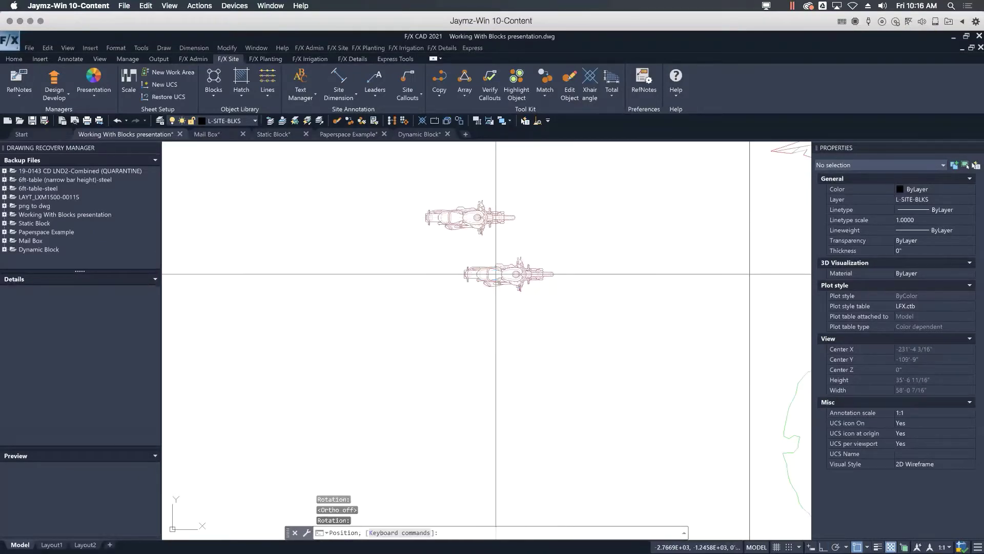
- Review the list of keyboard commands available during block placement, including the flip, block view and copy-along options
scroll(541, 264, "down", 2)
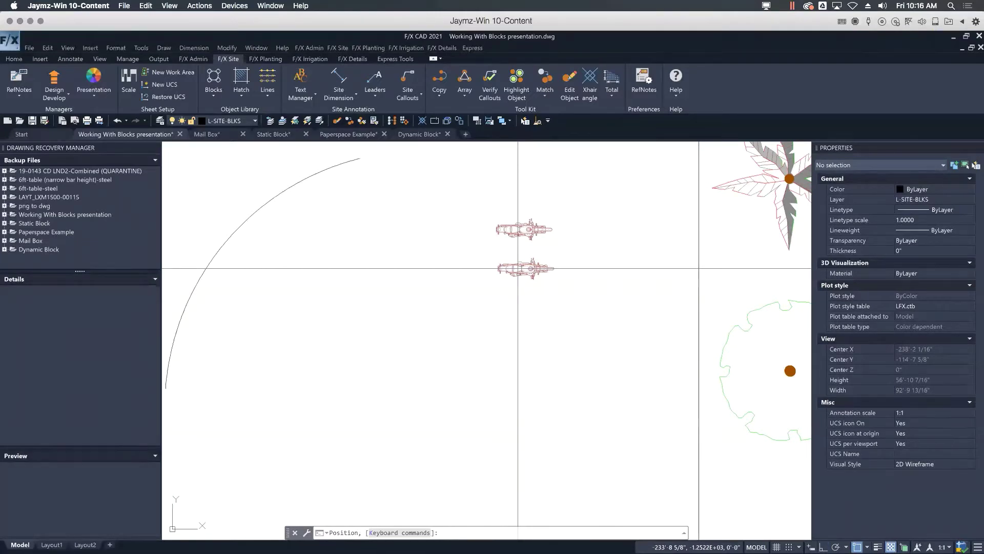
type("k")
key("Return")
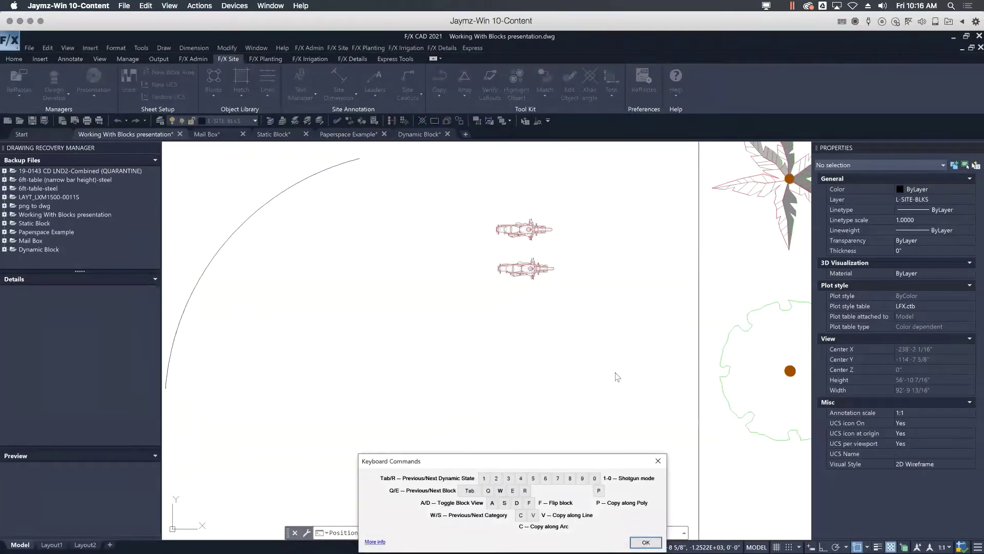
left_click_drag(585, 468, 592, 303)
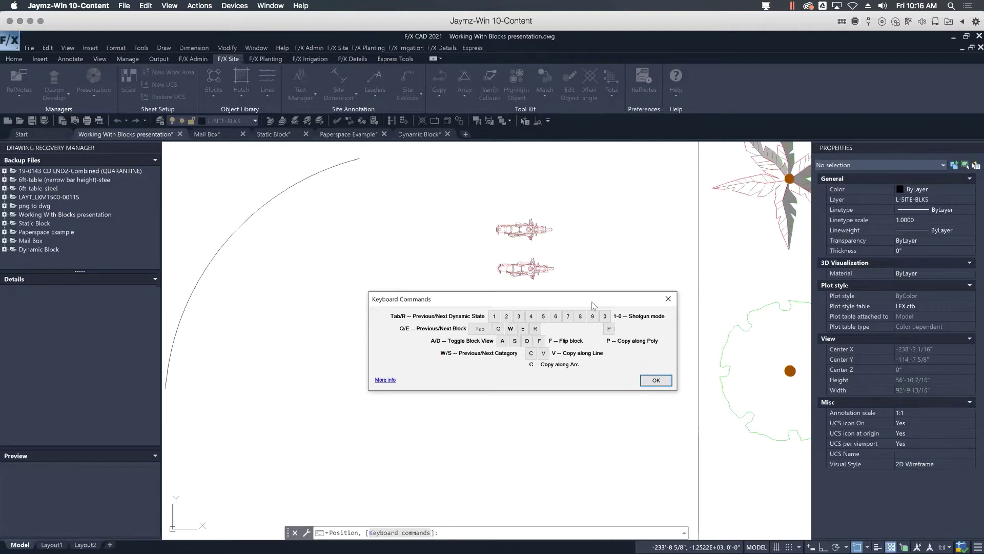
left_click(656, 380)
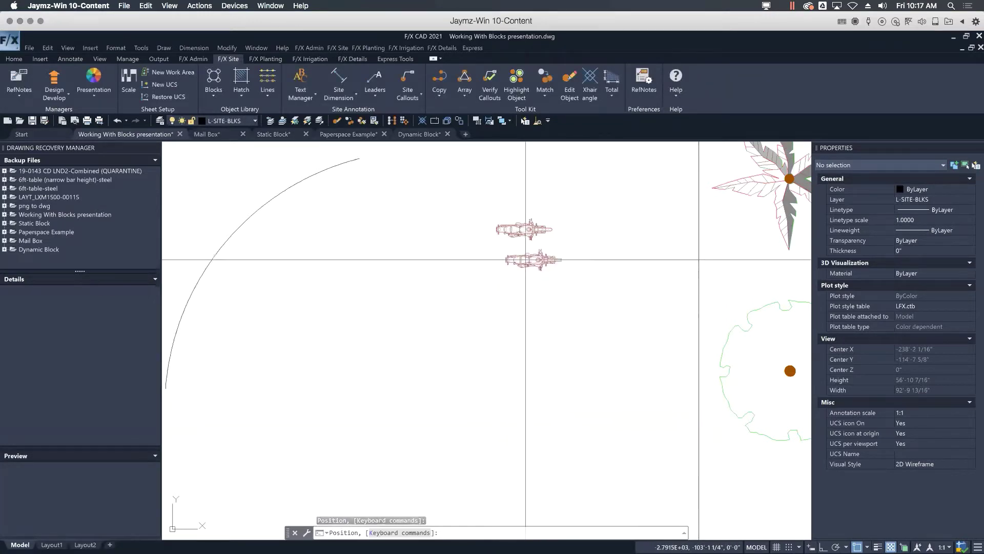
- Place a flipped copy of the plan-view motorcycle below the first one, facing the opposite way
key("f")
left_click(525, 261)
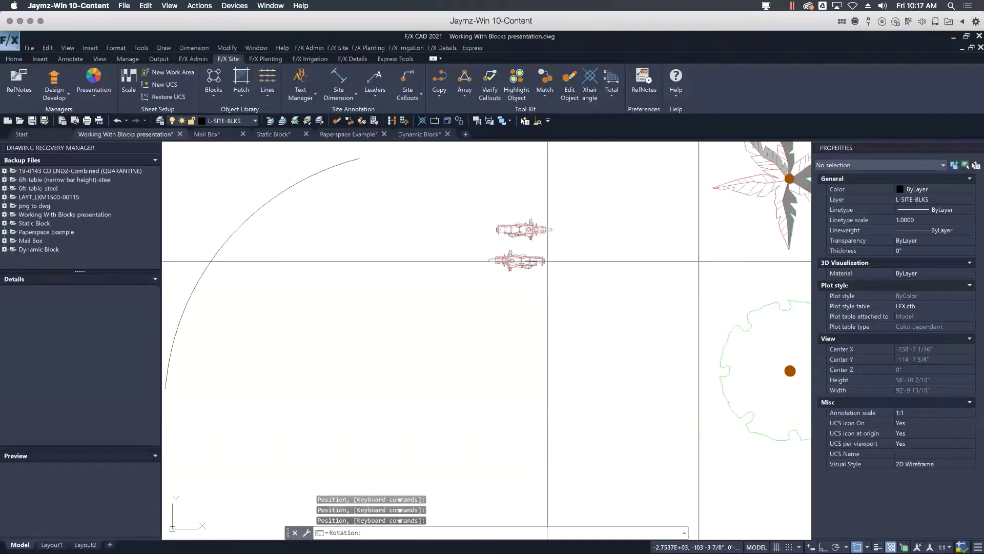
left_click(548, 261)
- Reverse the flip, switch the motorcycle to its side elevation view LAFX-VEHC-ER-102-006, and place it below the two plan views
key("f")
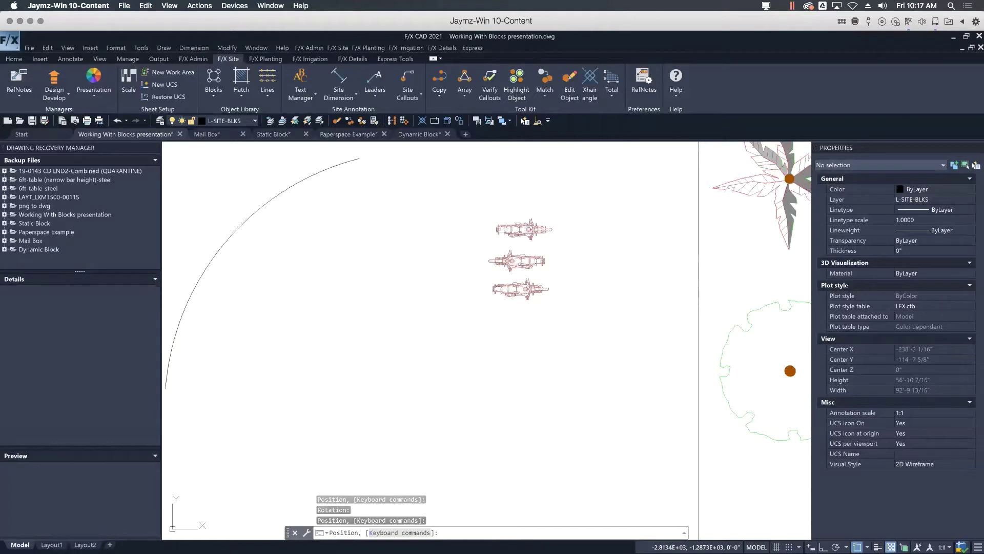
key("n")
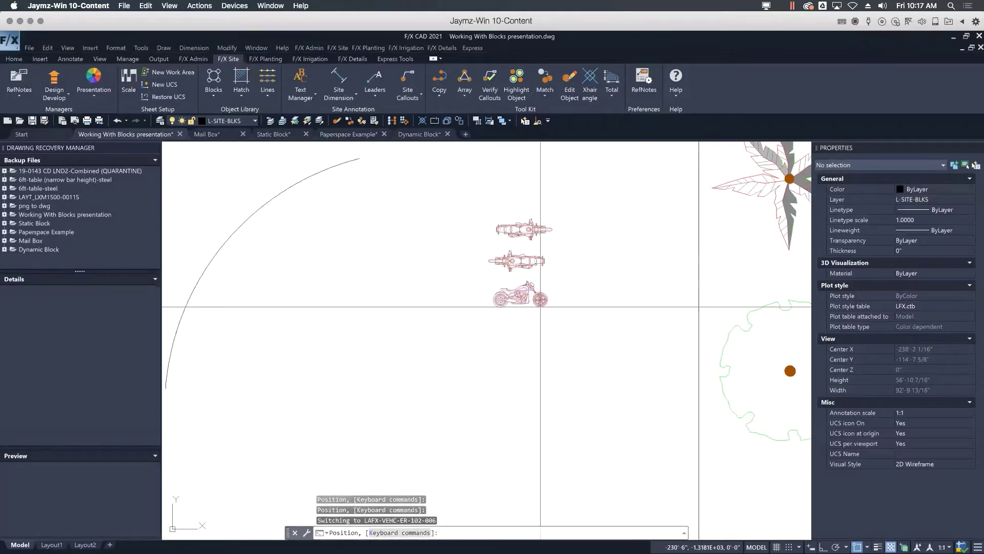
left_click(541, 306)
- Place the motorcycle's elevation views LAFX-VEHC-EF-102-006 and LAFX-VEHC-EB-102-006 beside the side elevation, and end the placement
key("n")
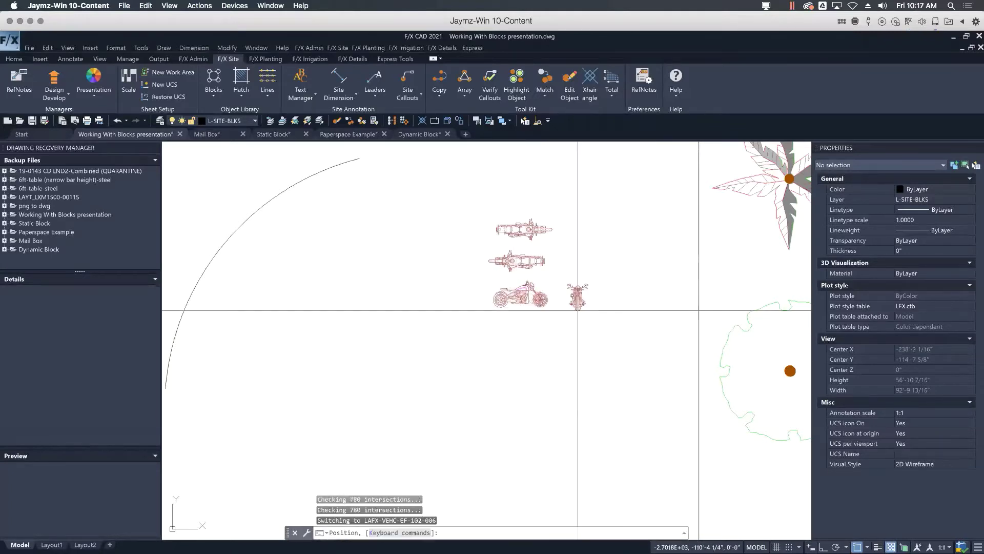
scroll(645, 221, "up", 3)
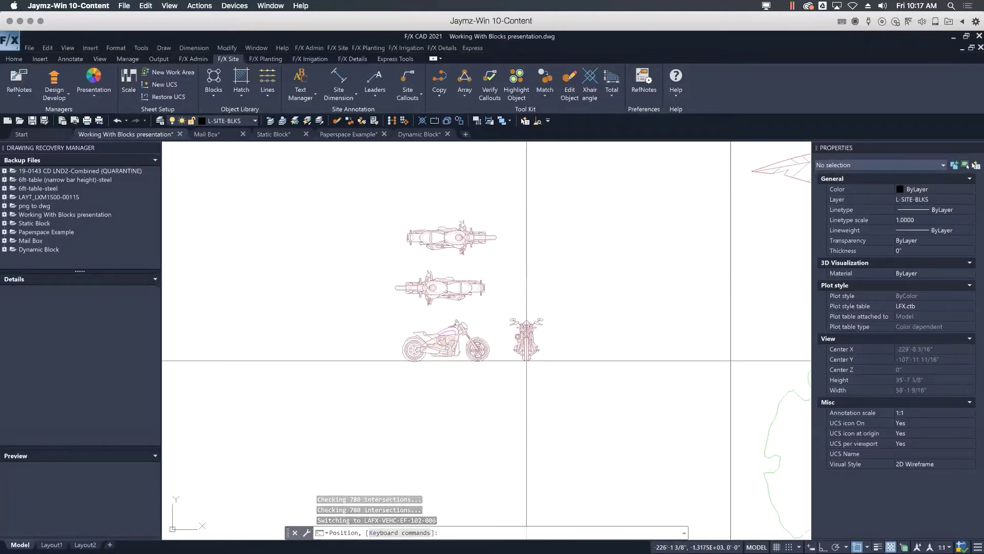
left_click(526, 361)
key("n")
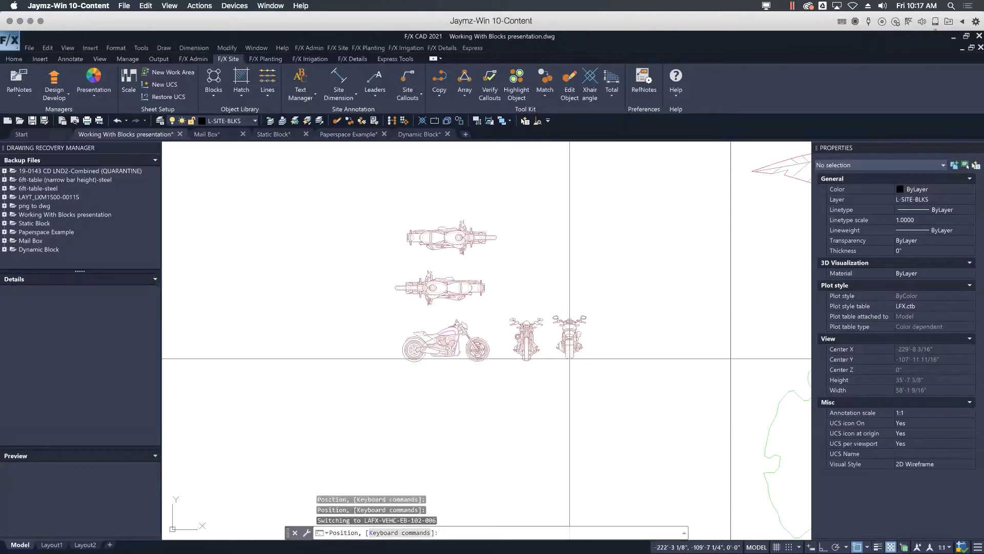
left_click(571, 362)
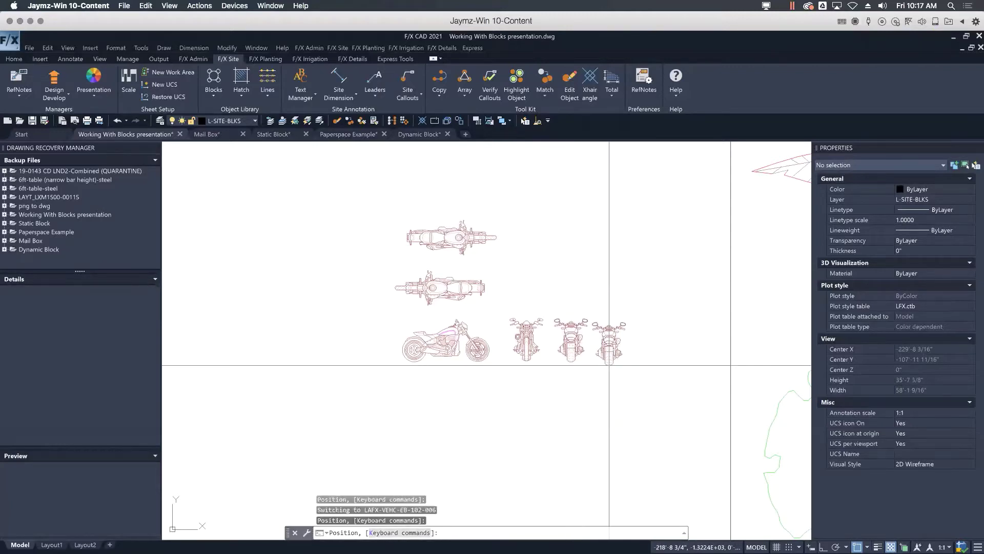
key("Escape")
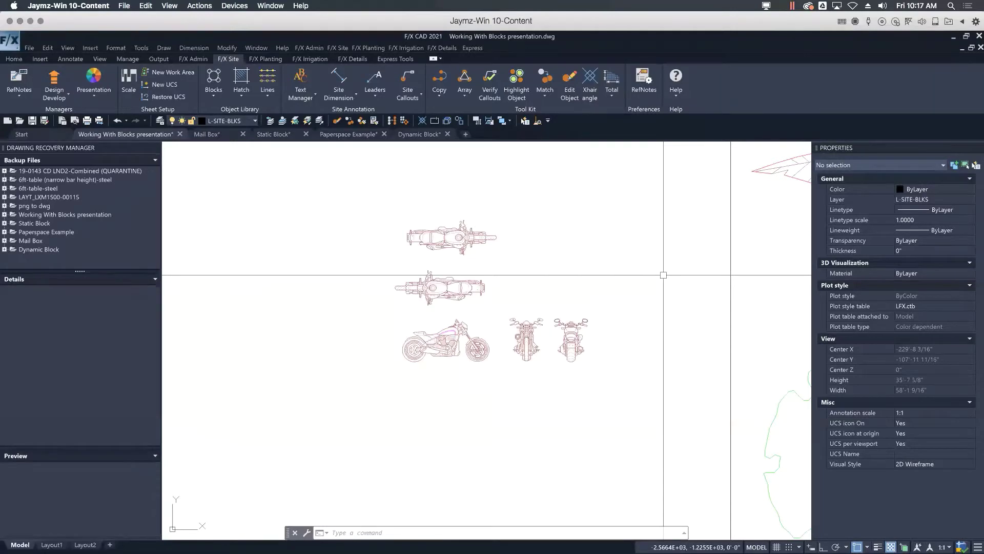
- Choose boulder block AMEN-PV-131-000D from Boulders under Site Amenities in the Plan Graphics library for placement
scroll(363, 268, "down", 2)
mouse_move(362, 268)
middle_mouse_down()
mouse_move(440, 290)
mouse_move(415, 264)
mouse_move(450, 248)
mouse_move(494, 272)
mouse_move(491, 258)
middle_mouse_up()
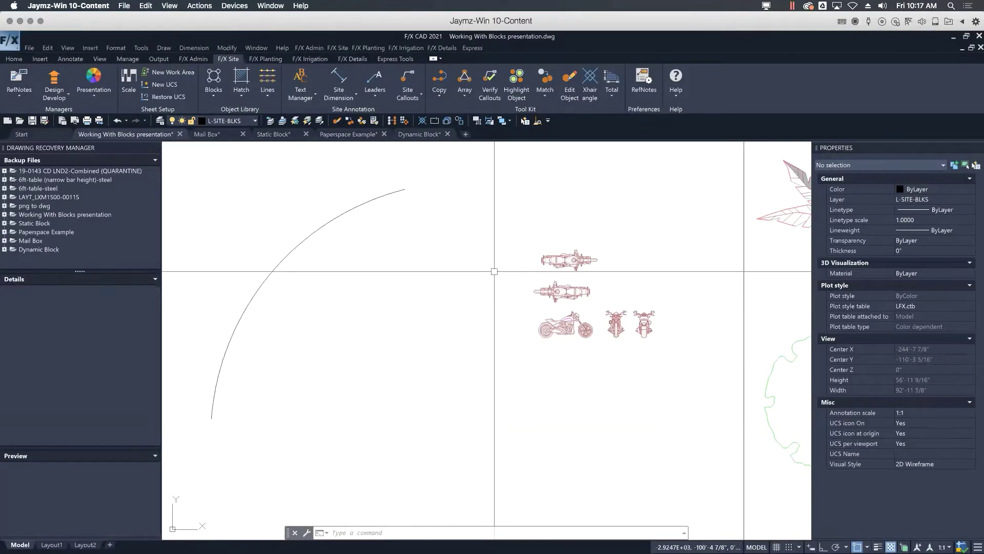
middle_click_drag(494, 268, 508, 265)
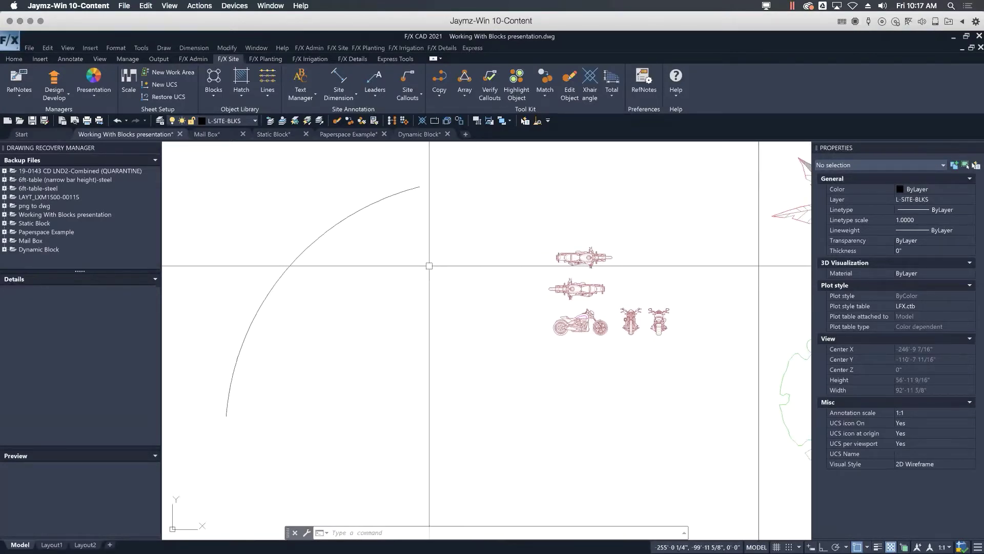
left_click(217, 99)
left_click(214, 118)
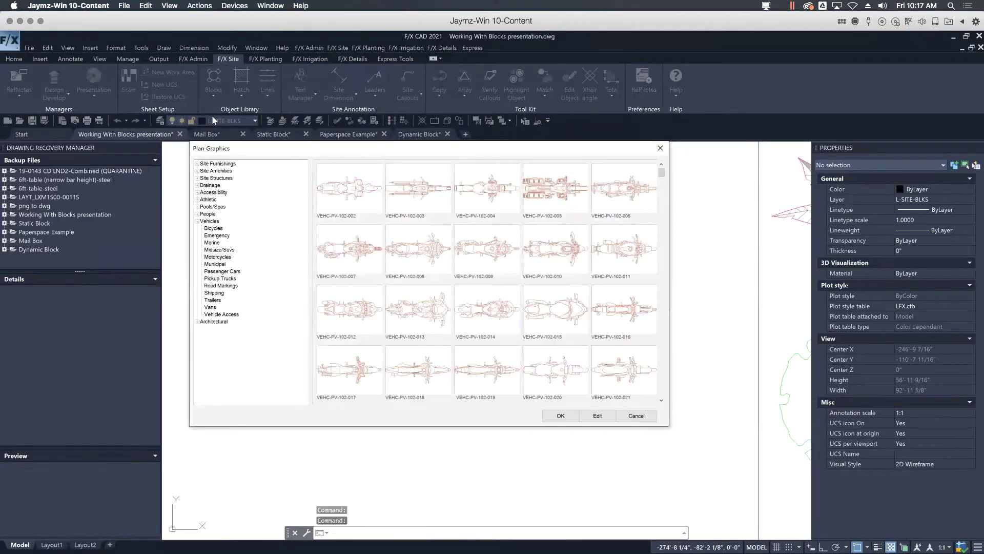
left_click(197, 171)
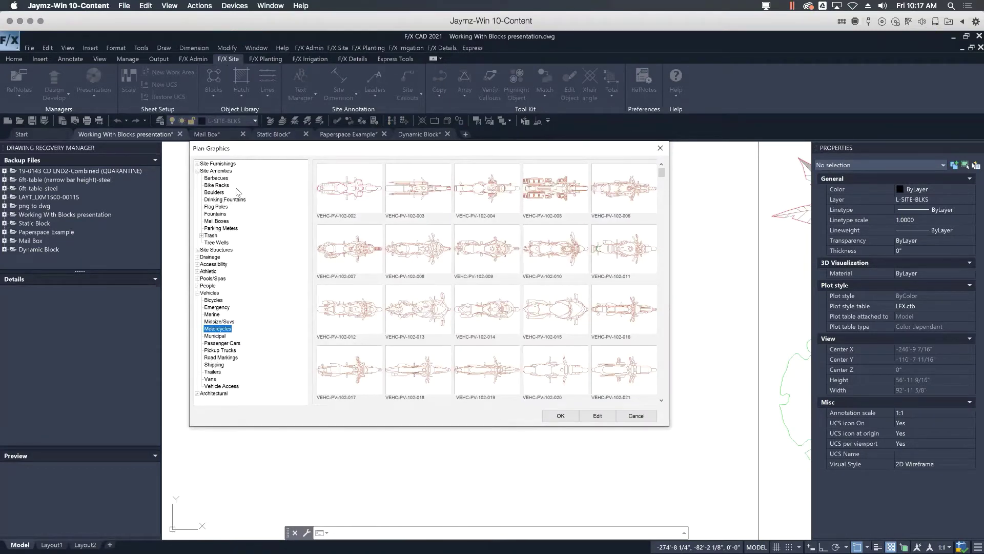
left_click(214, 193)
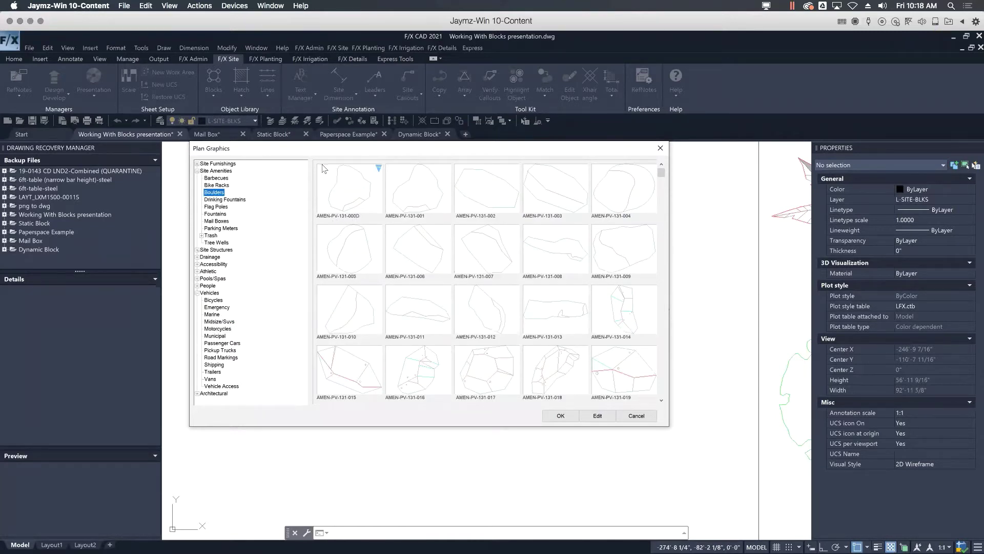
left_click(343, 181)
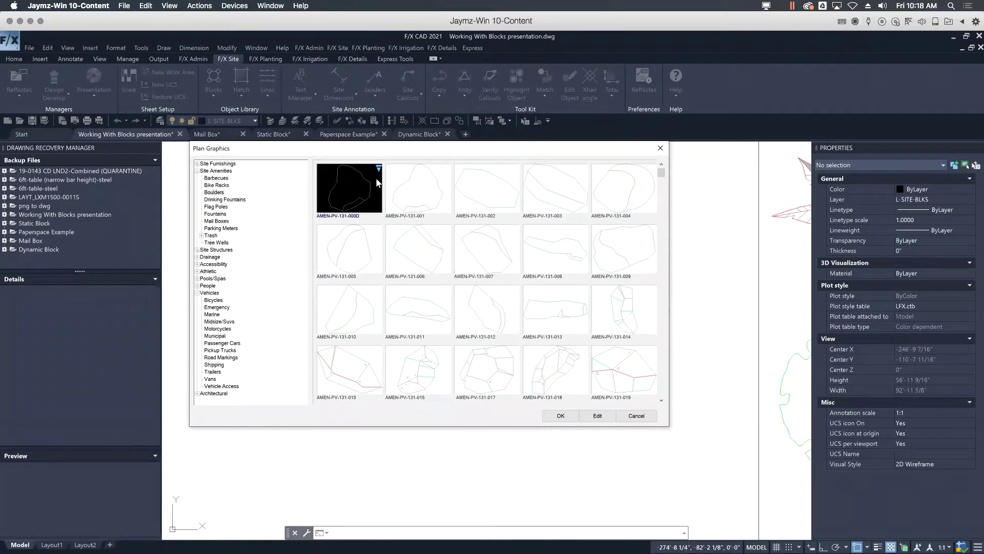
left_click(561, 415)
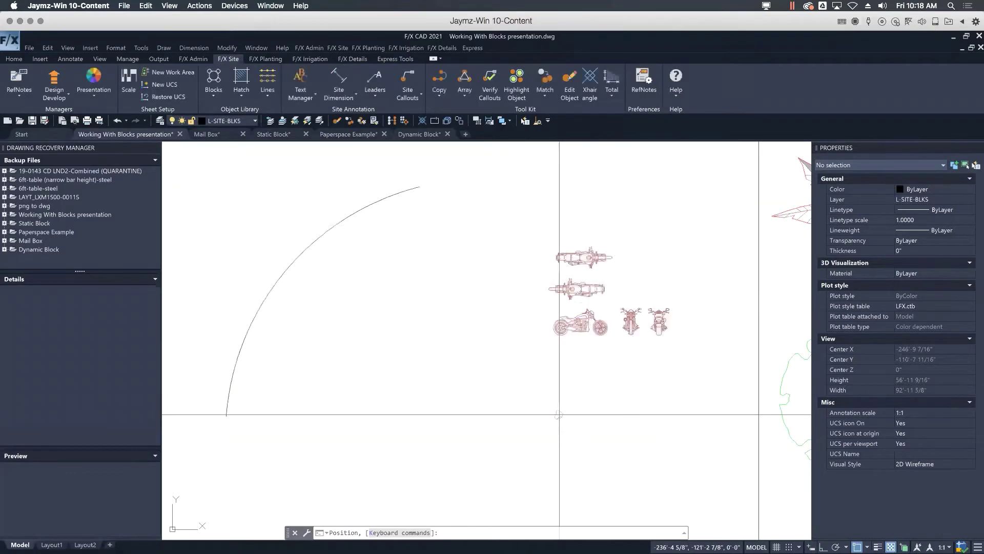
- Place the boulder at the lower end of the arc and end the placement
scroll(431, 303, "down", 2)
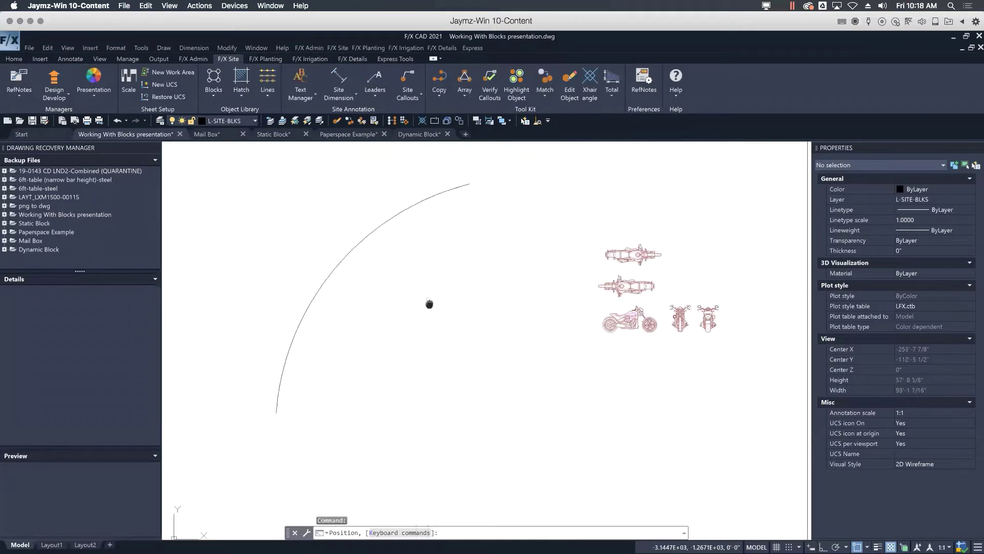
scroll(460, 244, "up", 2)
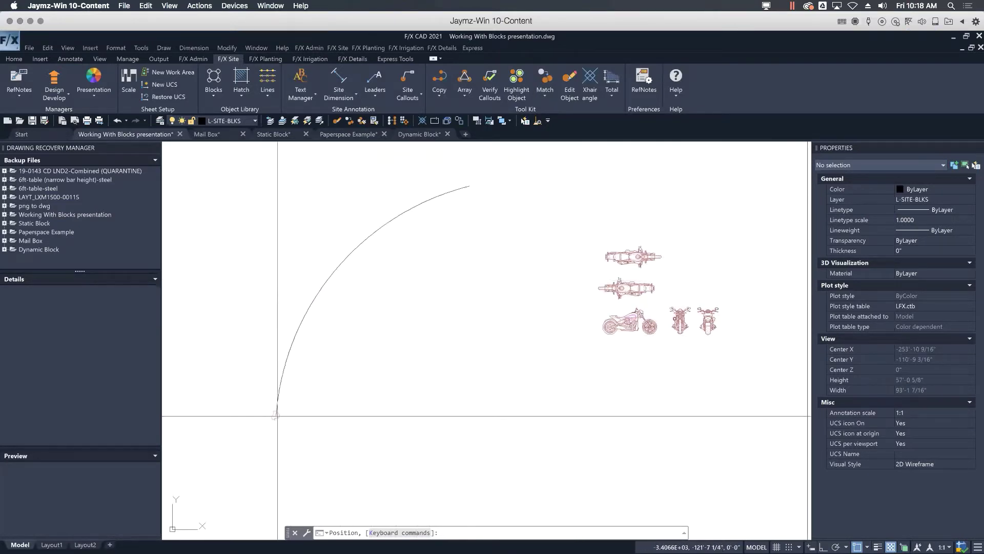
left_click(276, 414)
left_click(276, 410)
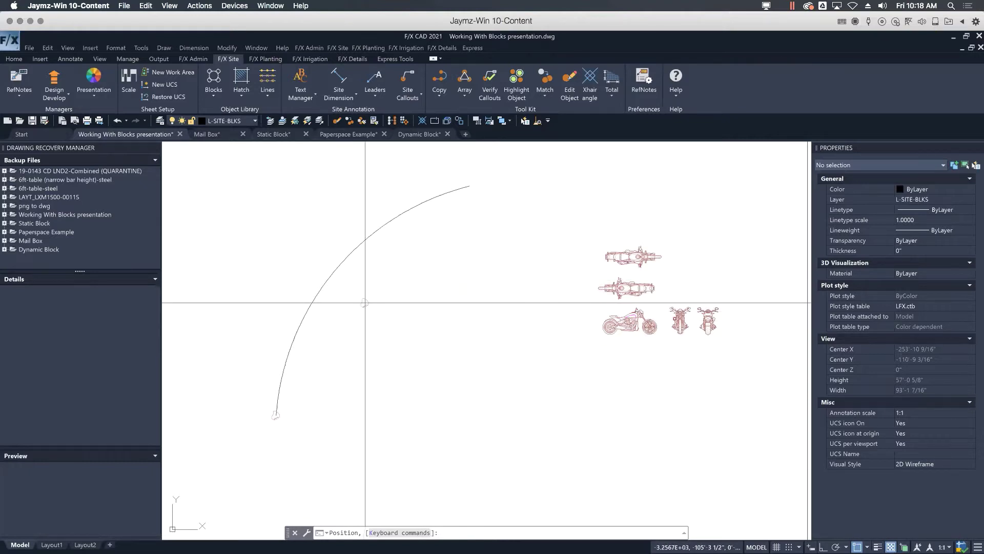
key("Escape")
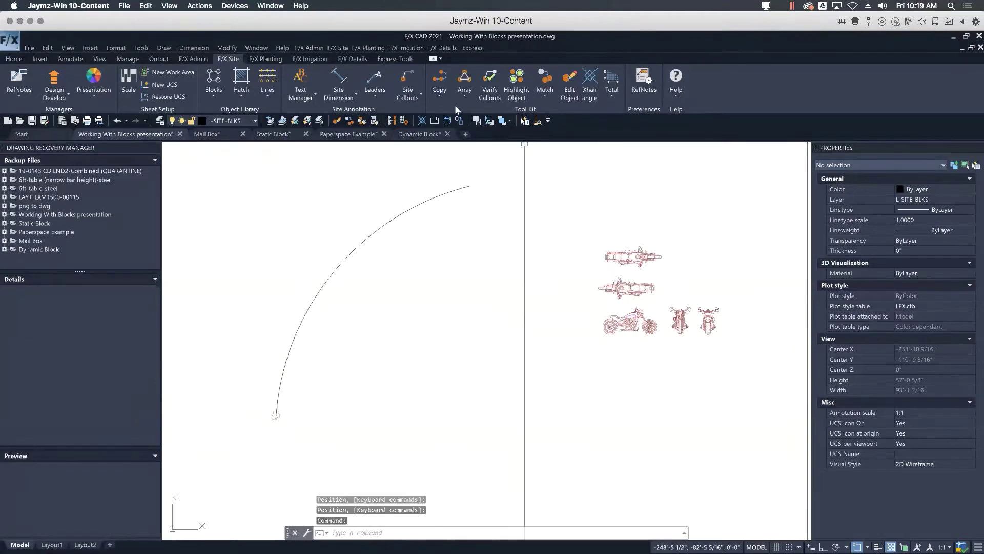
- Start copying the boulder at the arc's lower end and review the copy command's keyboard options
left_click(440, 95)
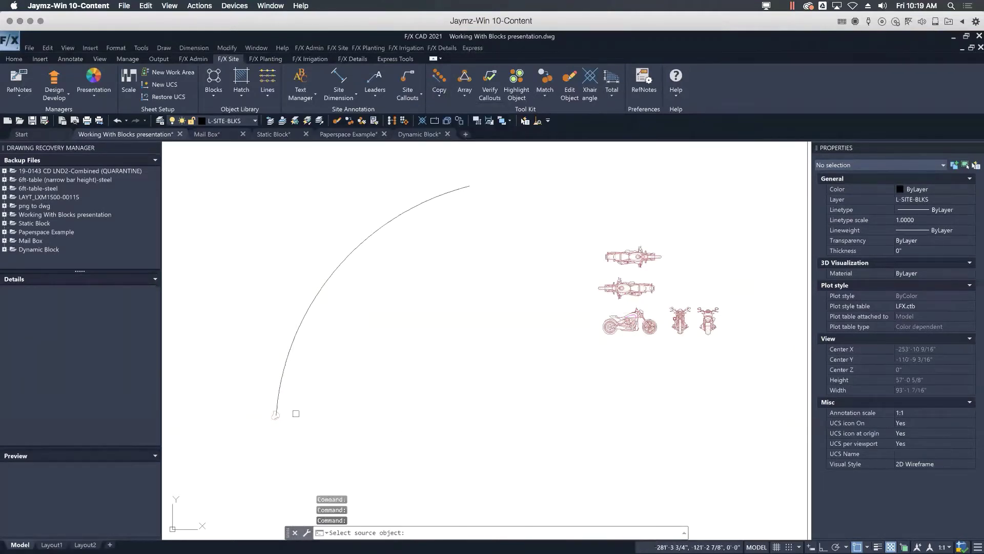
left_click(280, 417)
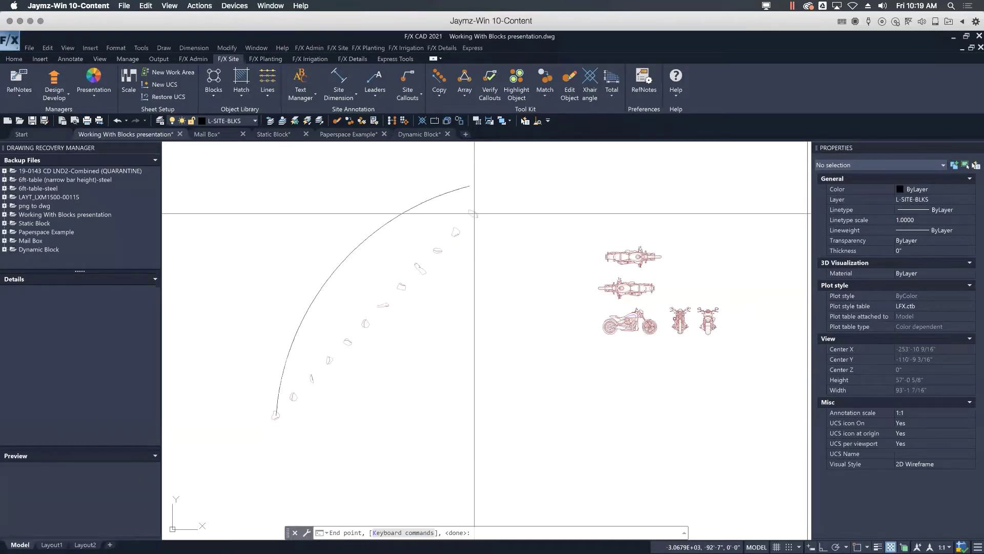
type("k")
key("Return")
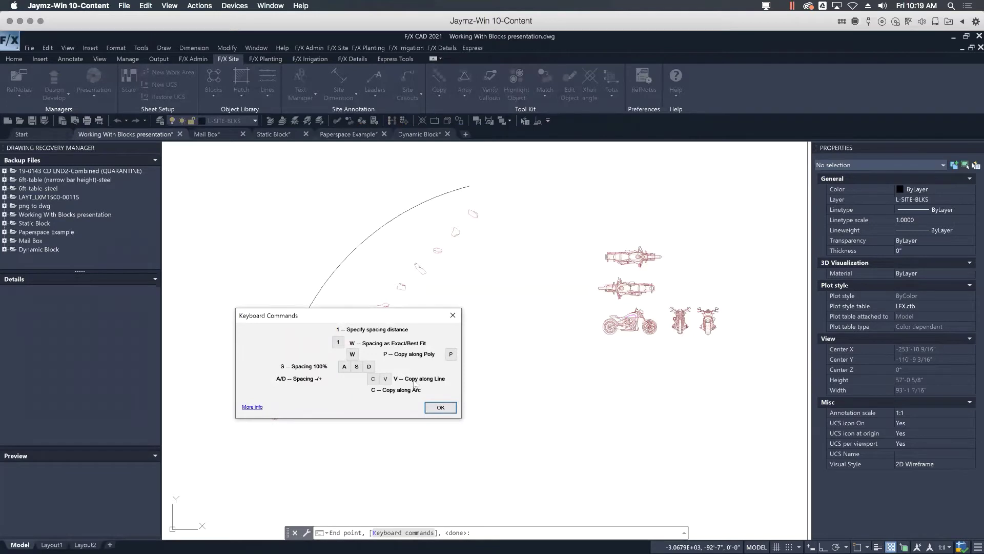
left_click(441, 408)
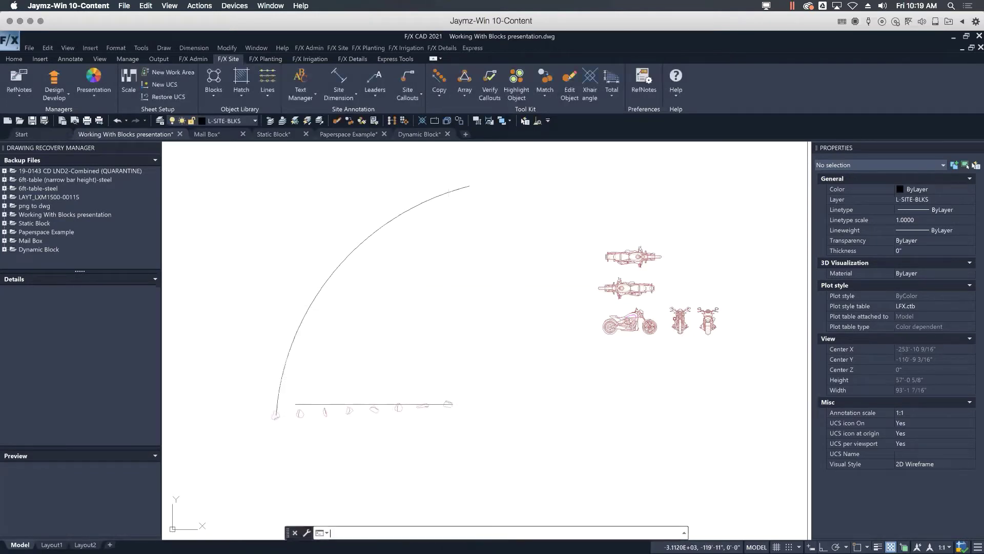
- Reduce the copy spacing to 70 percent, restore it to 100 percent, and place the boulders below and up past the motorcycles
key("a")
key("a")
key("a")
key("a")
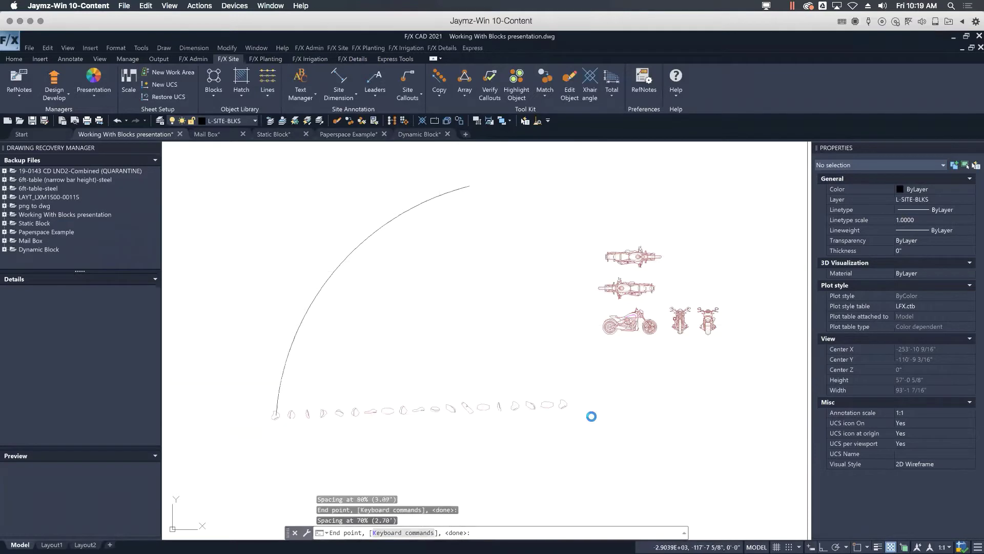
key("s")
key("s")
key("s")
key("s")
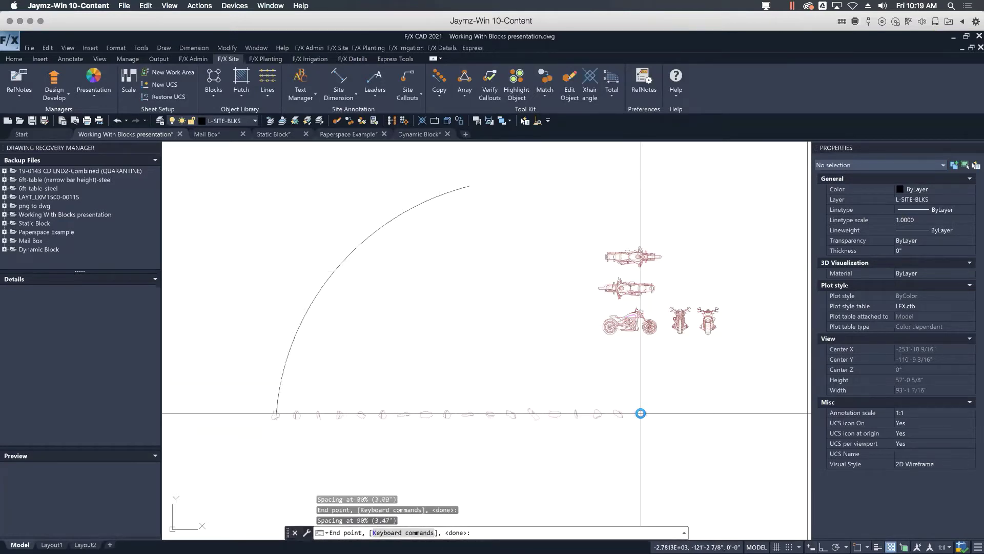
key("s")
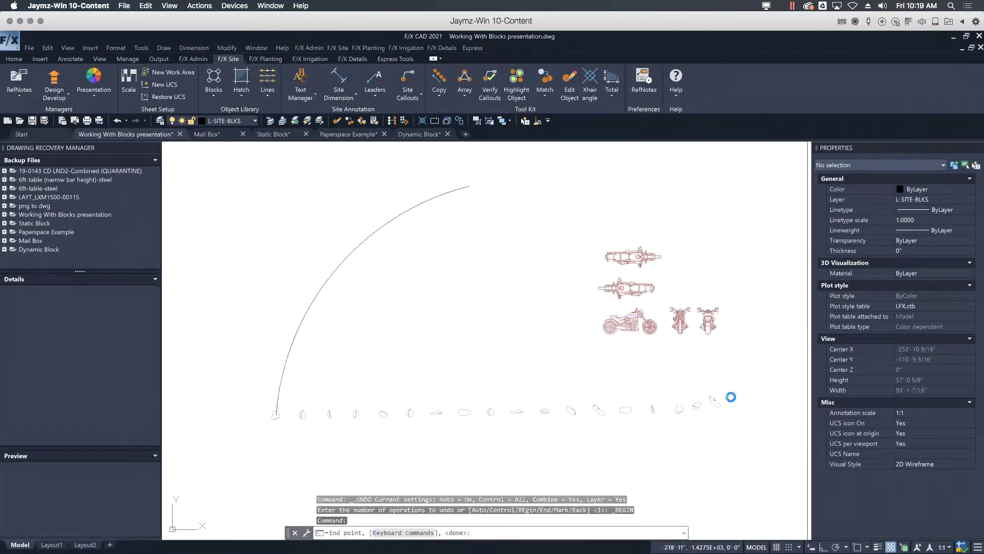
left_click(761, 318)
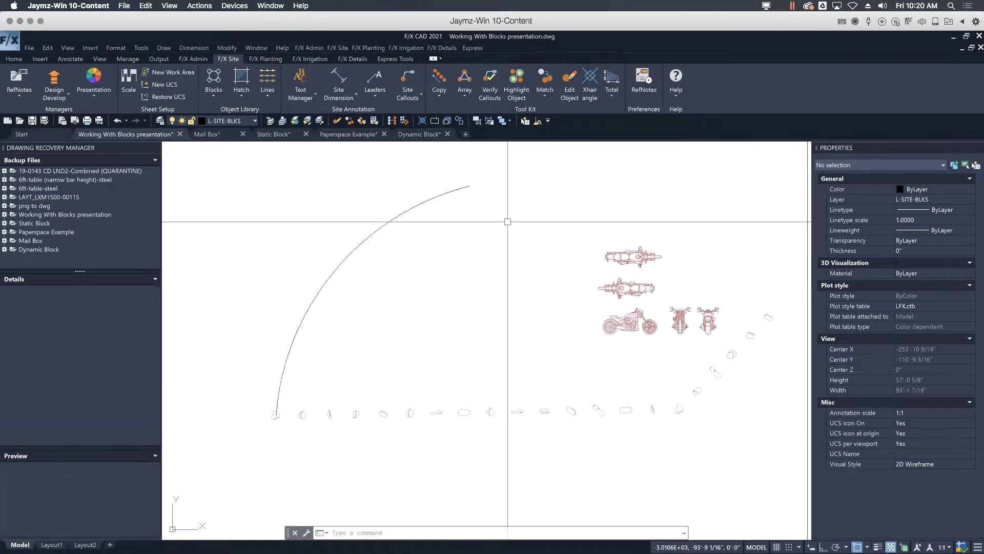
- Bring the drawing's full extents into view, open Site Color, and narrow its palette
type("z")
key("Return")
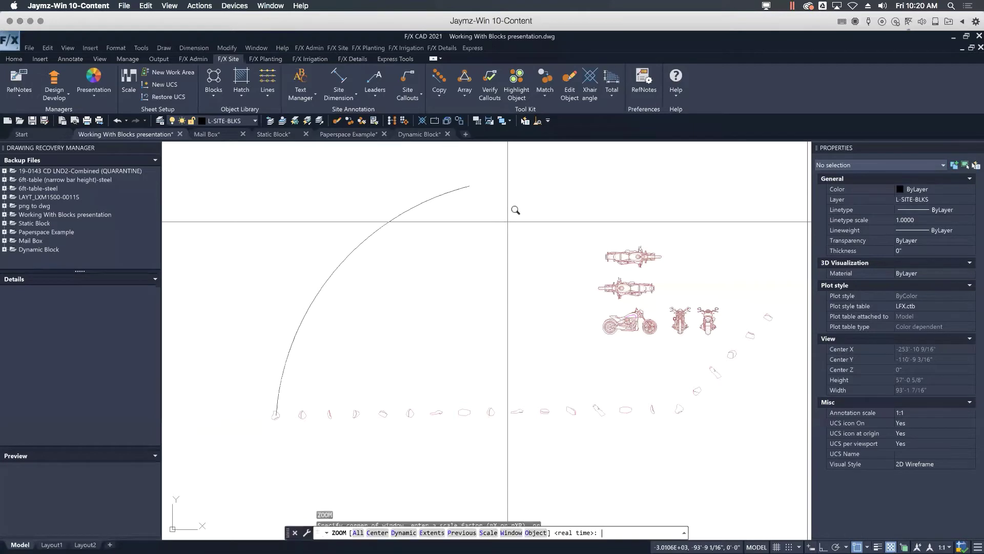
type("e")
key("Return")
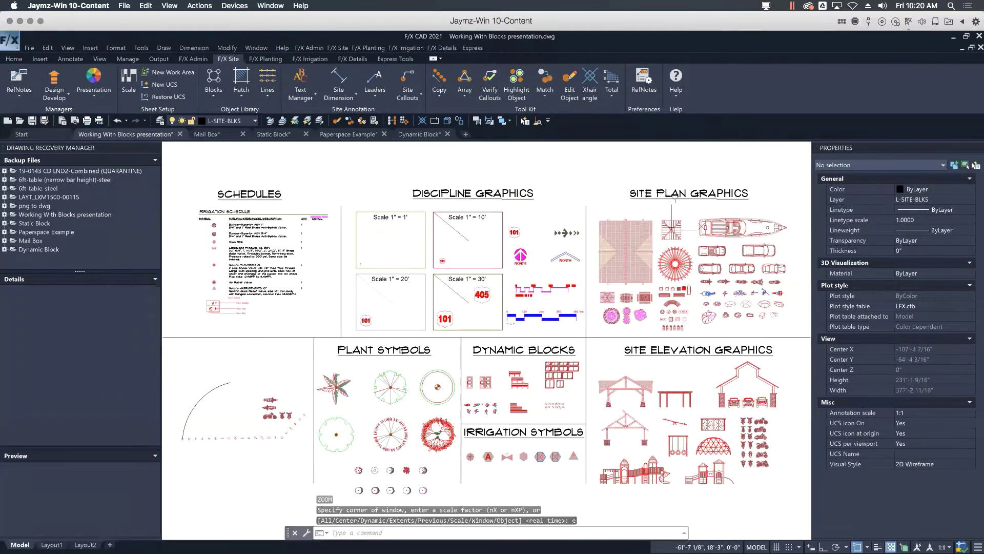
left_click(555, 203)
key("Escape")
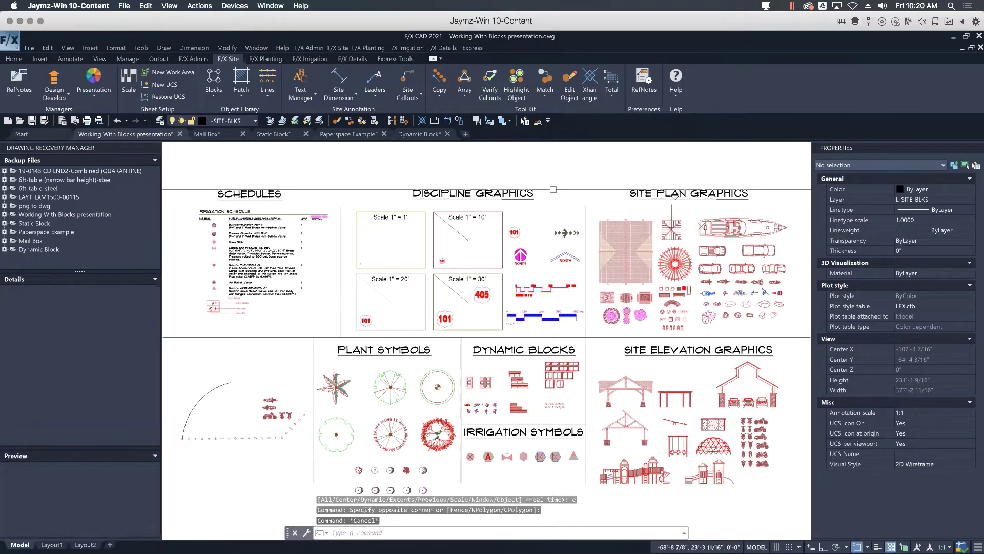
left_click(95, 95)
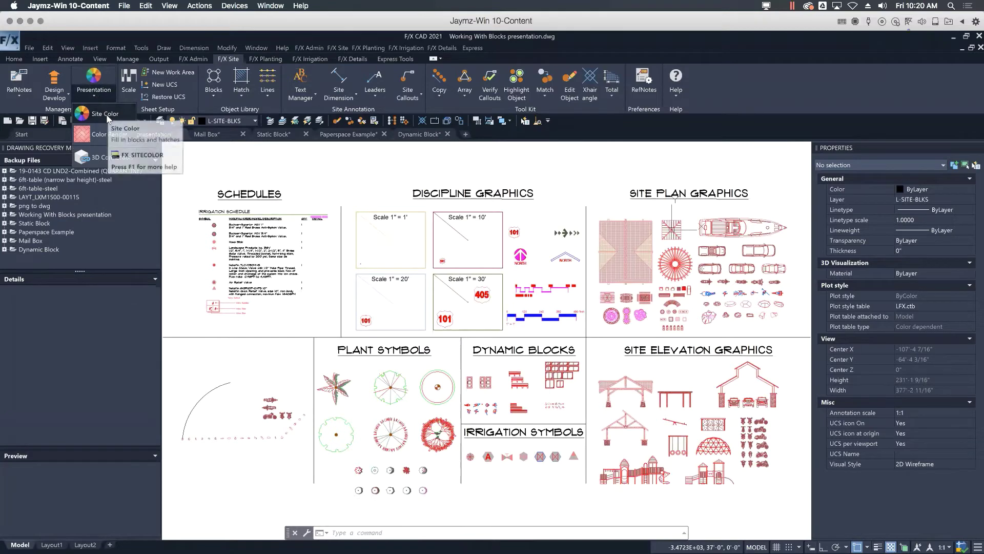
left_click(107, 115)
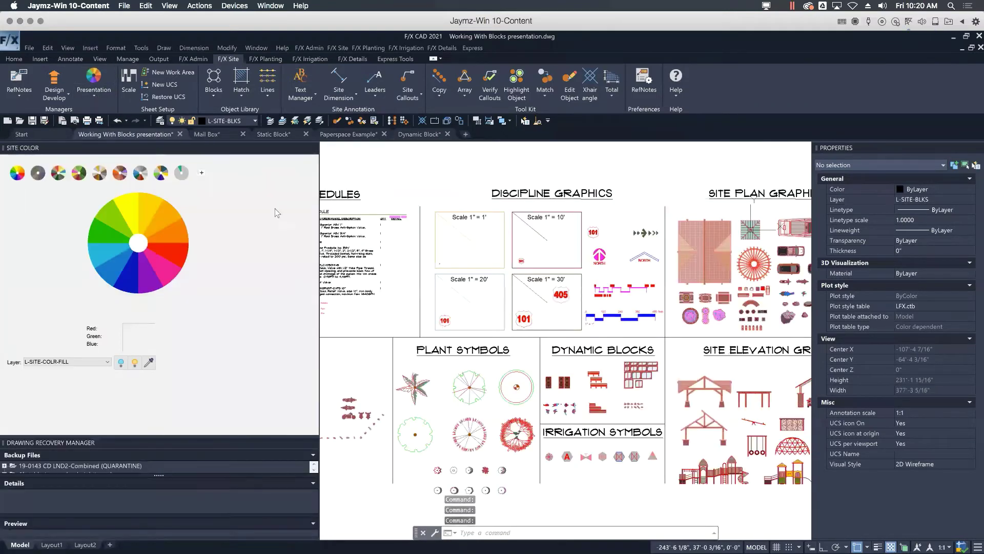
left_click_drag(319, 148, 195, 148)
- Switch the L-SITE-COLR-FILL color fills off and on twice to compare the site plan and elevation graphics
middle_click_drag(720, 241, 607, 238)
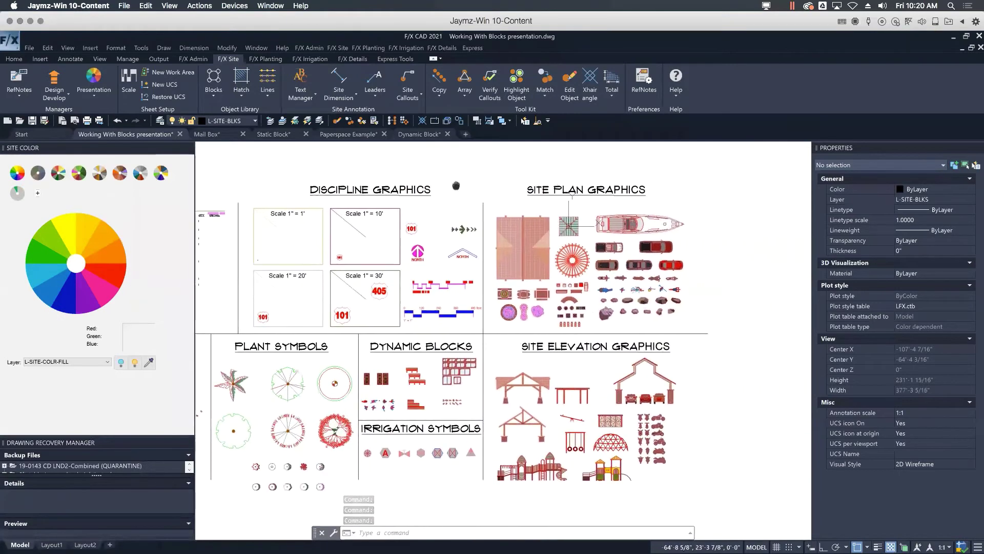
scroll(607, 237, "up", 3)
middle_click_drag(503, 196, 447, 174)
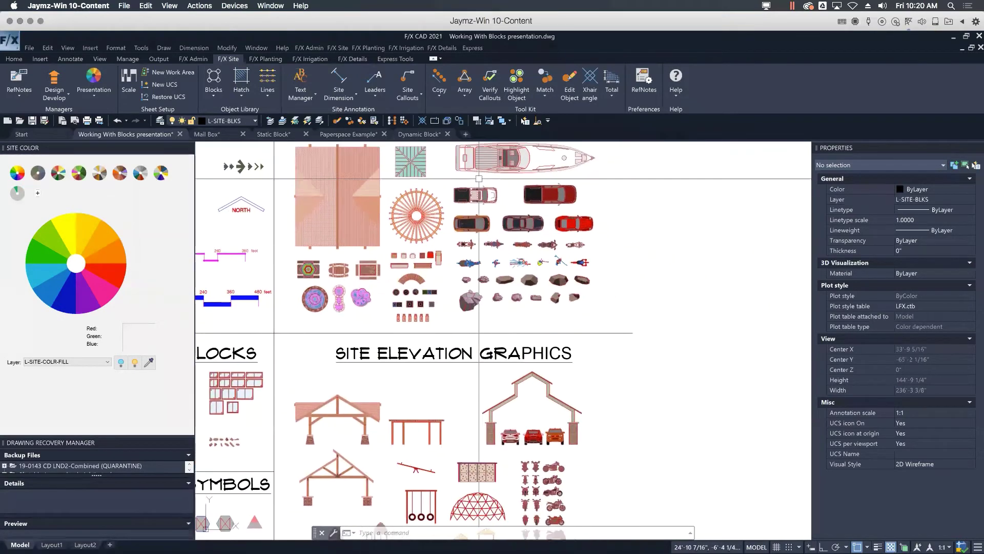
middle_click_drag(525, 234, 530, 239)
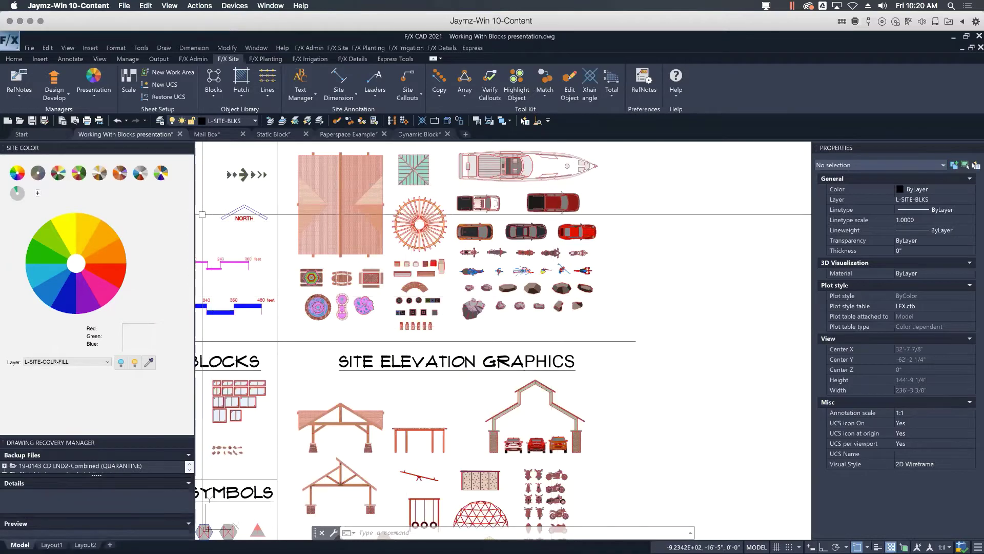
left_click(122, 364)
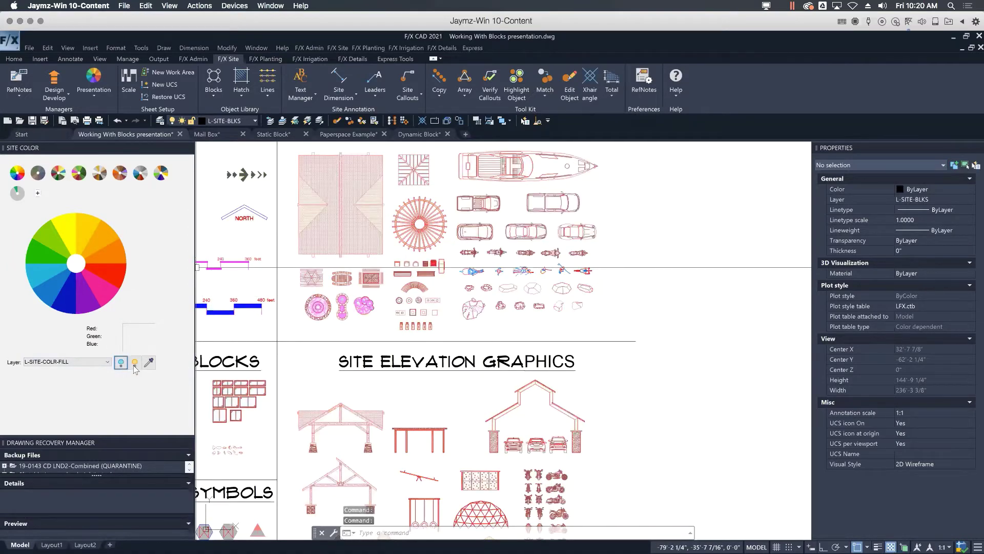
left_click(135, 363)
left_click(121, 363)
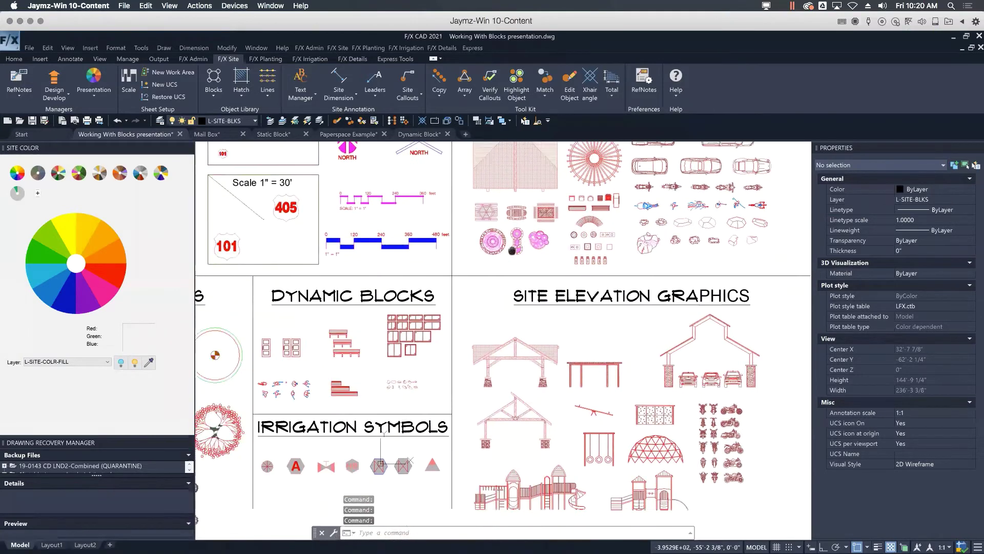
left_click(135, 363)
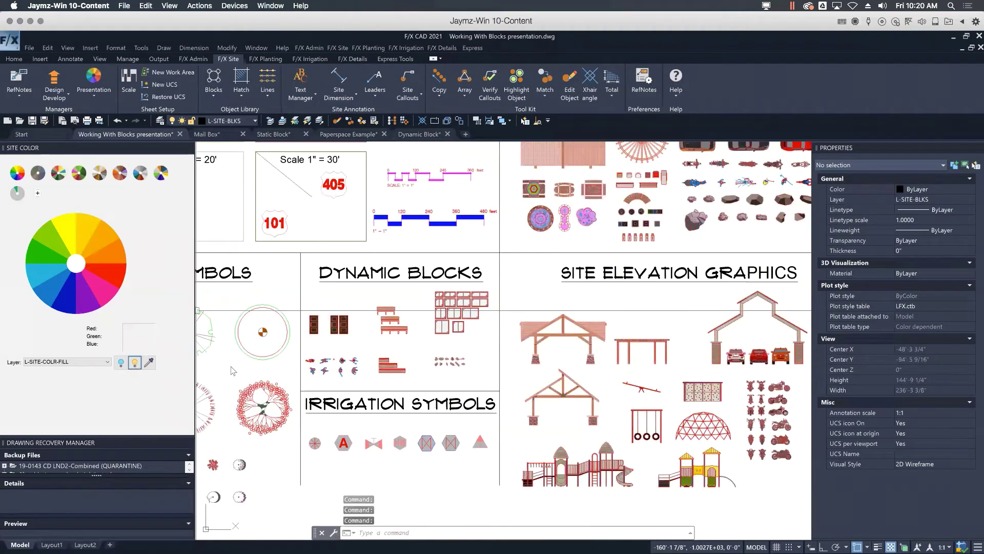
- Toggle the color fills once more, leave them hidden, and close the Site Color palette
left_click(122, 363)
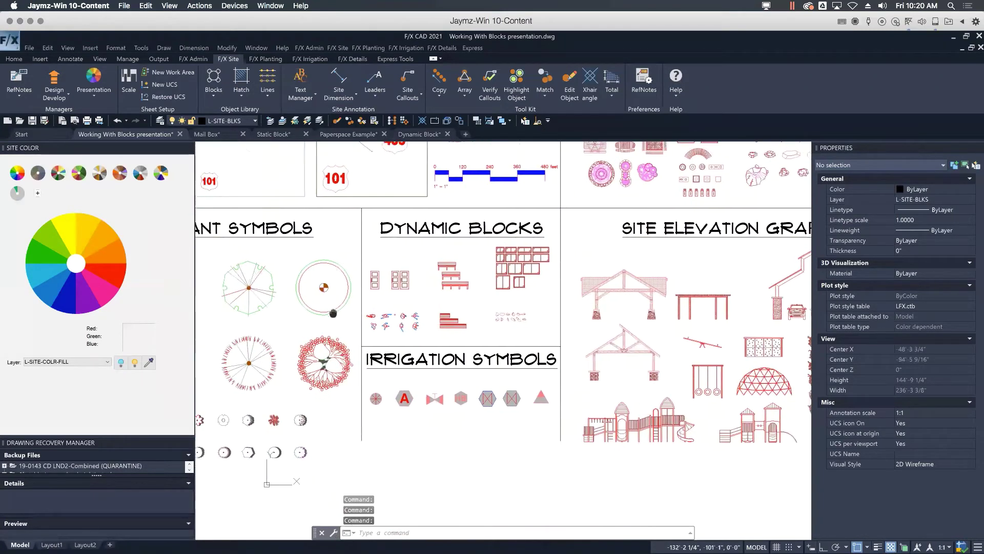
left_click(135, 363)
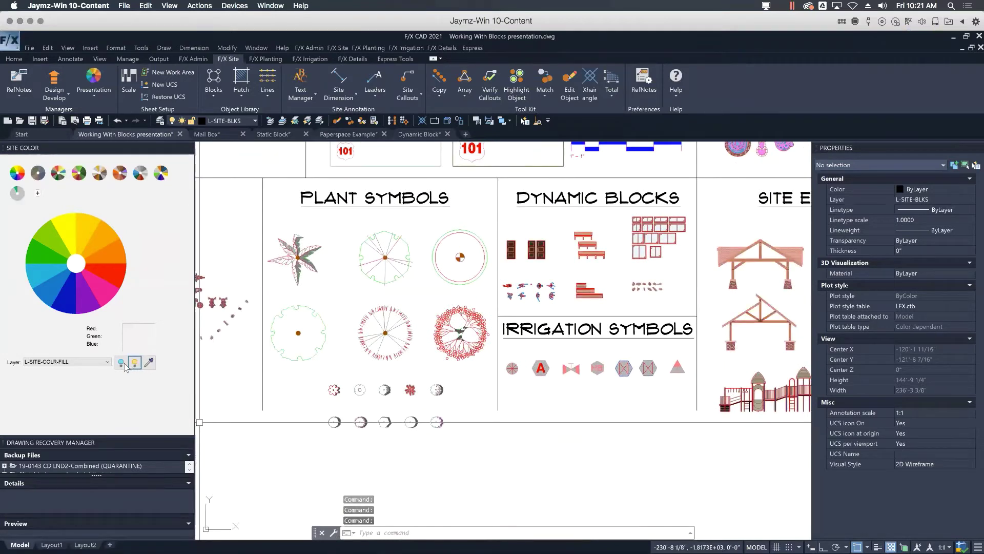
left_click(122, 364)
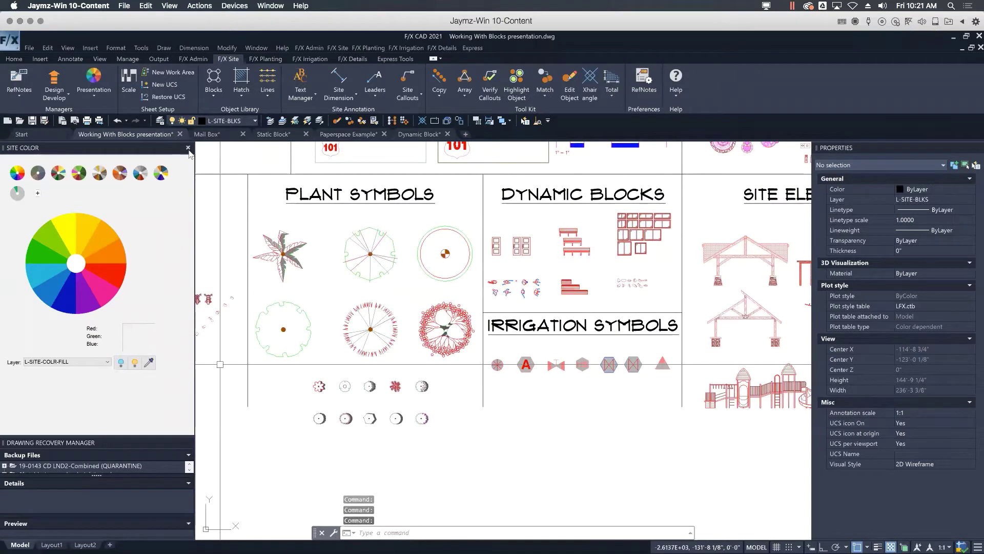
left_click(190, 150)
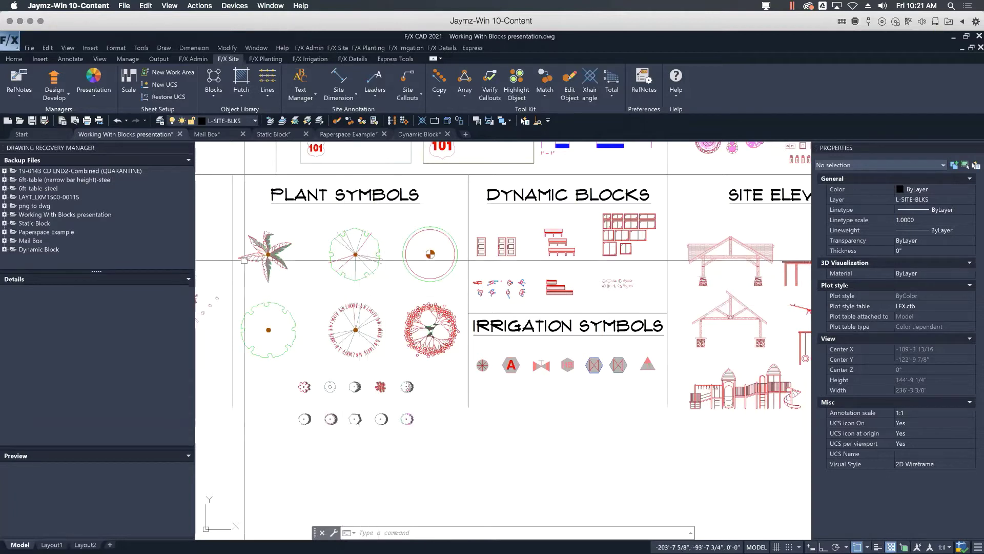
- Open Color Render's Plant Colorization and move the dialog clear of the plant symbols in the drawing
left_click(103, 95)
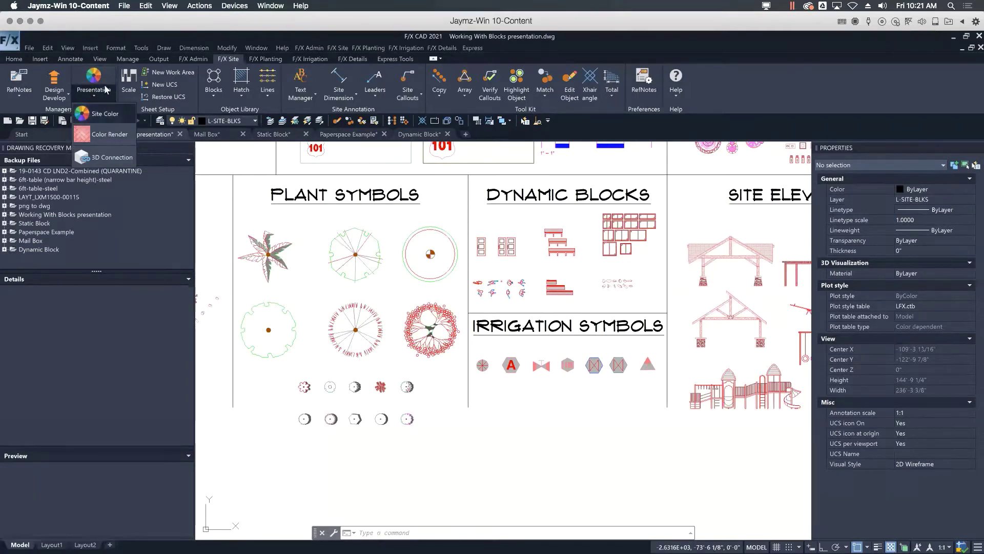
left_click(107, 135)
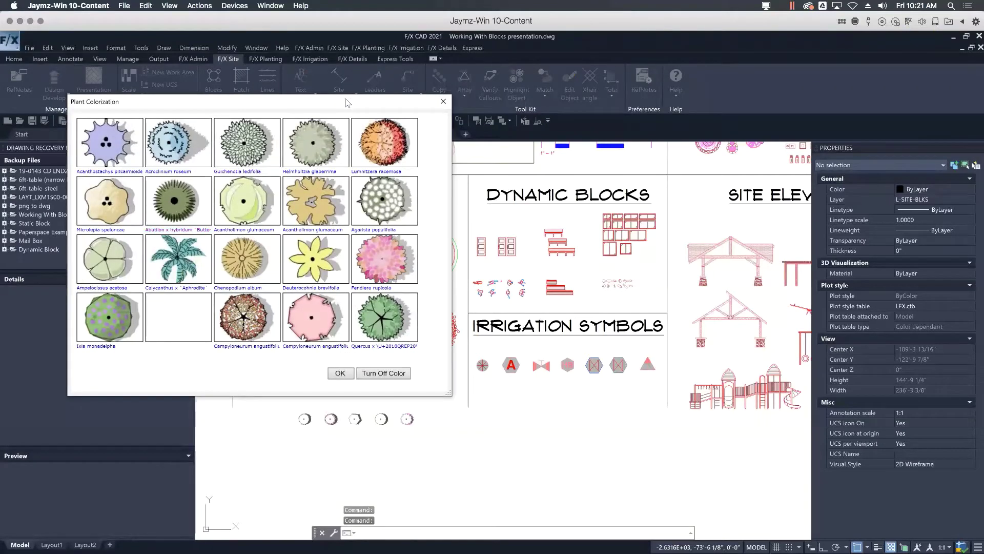
left_click_drag(348, 102, 316, 82)
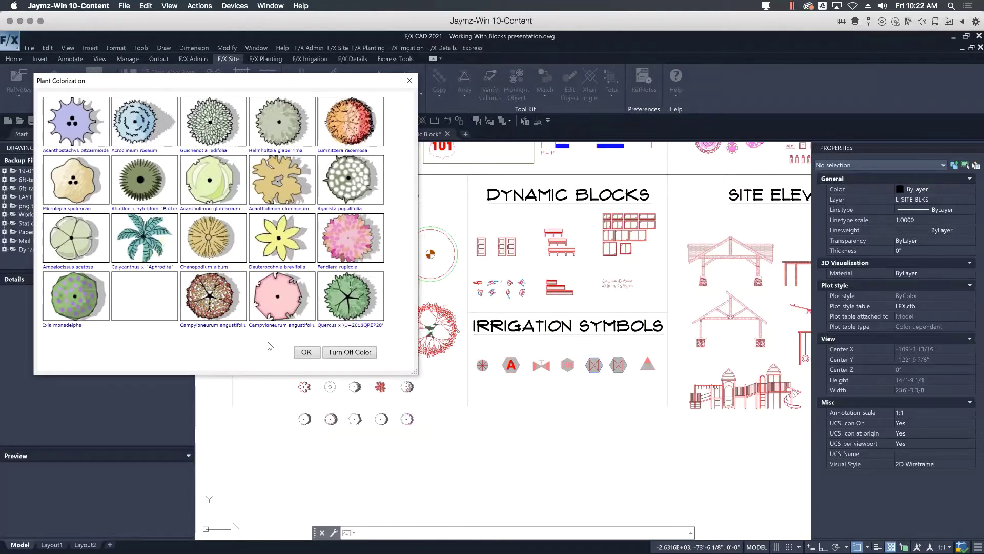
left_click_drag(257, 82, 725, 95)
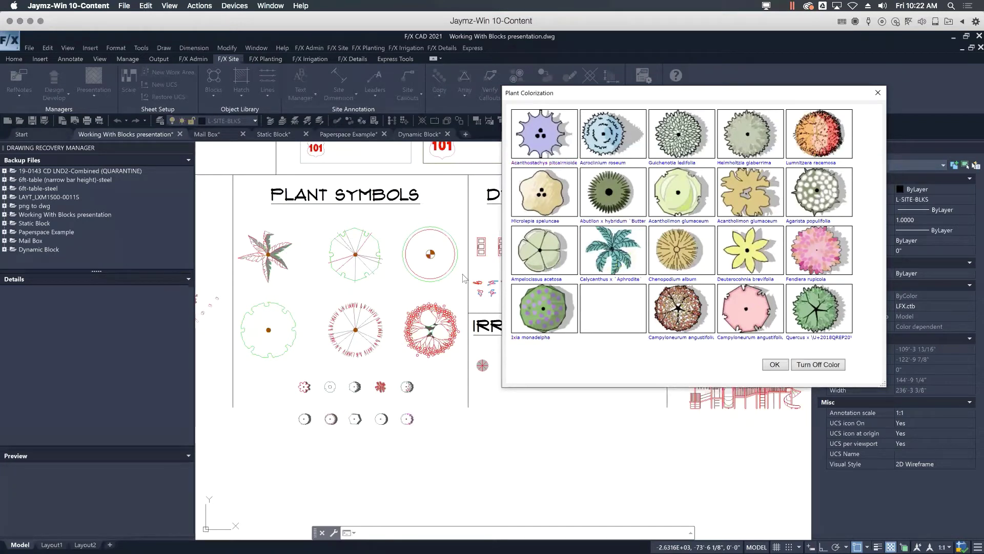
- Choose color symbol TREE-COLR-E108-00 for the plant Acanthostachys pitcairnioides
left_click(537, 144)
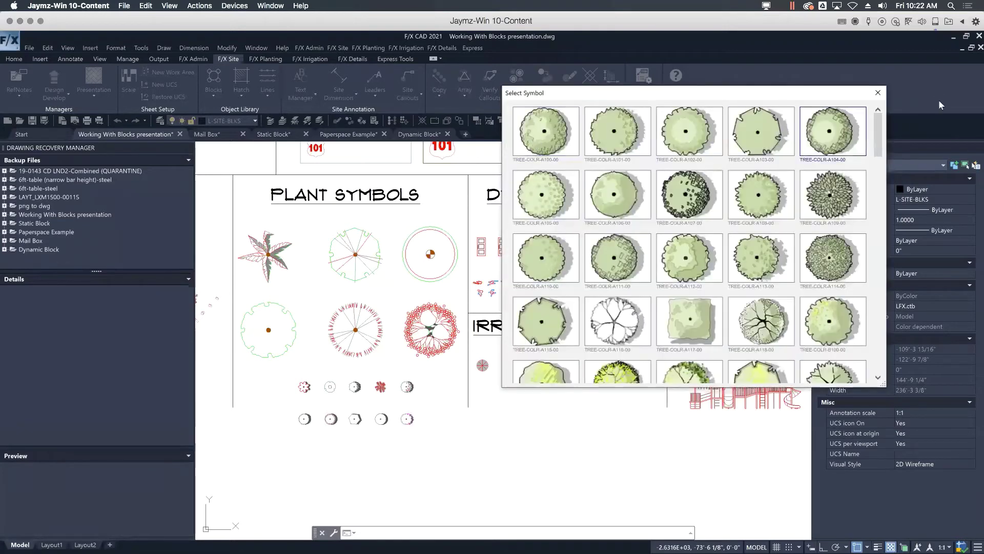
scroll(882, 138, "down", 1)
left_click_drag(882, 137, 888, 201)
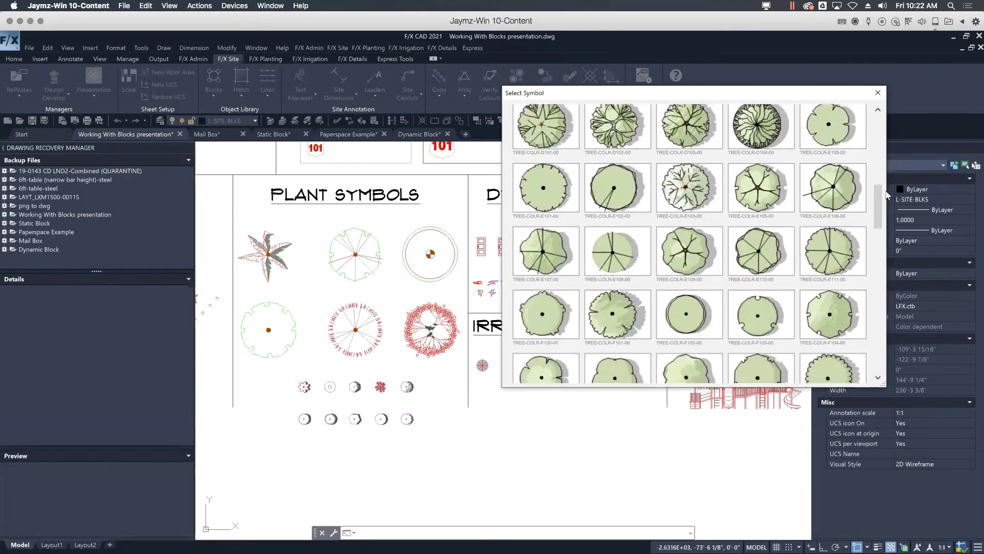
left_click(616, 255)
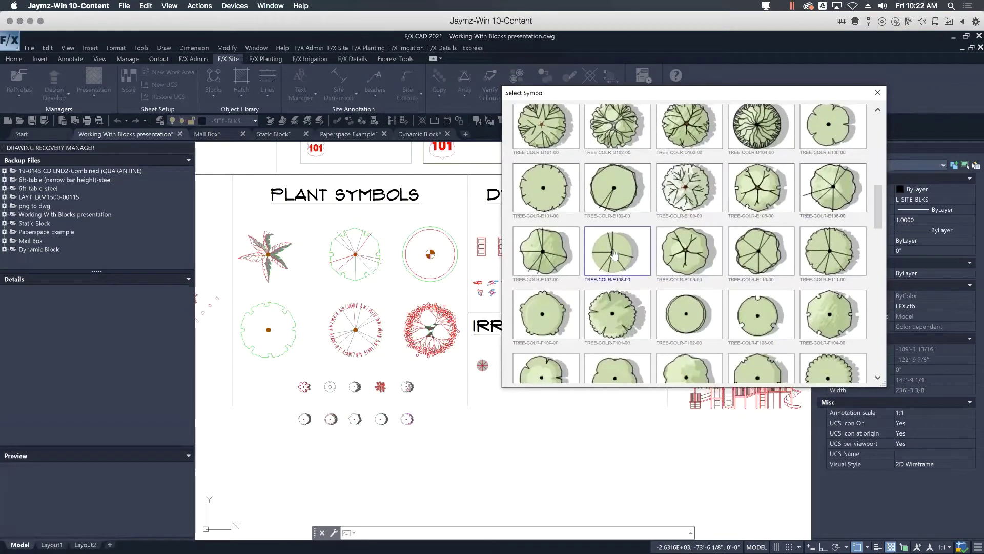
double_click(614, 255)
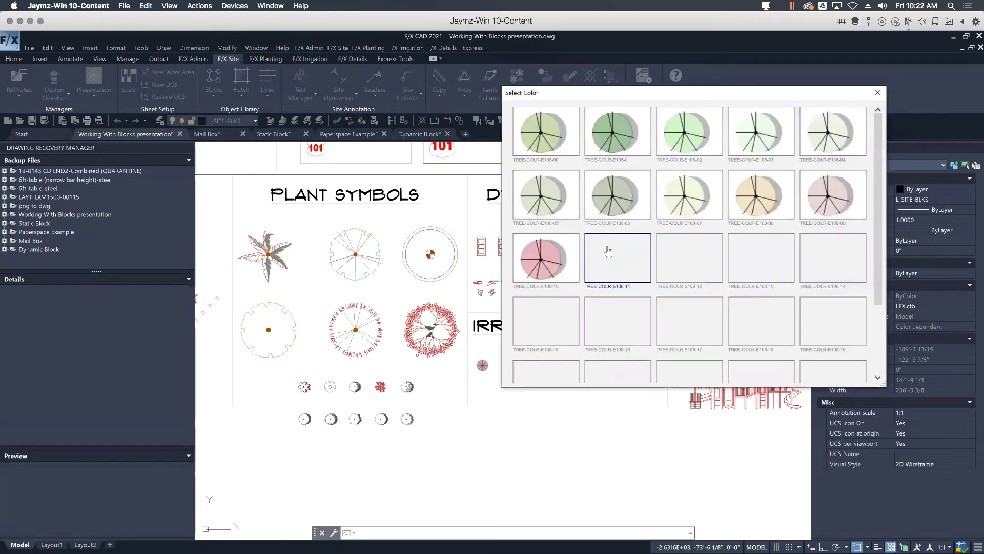
- Select the pink variant TREE-COLR-E108-18 for the plant and apply the colorization to the drawing's plant symbols
mouse_move(881, 165)
left_mouse_down()
mouse_move(882, 205)
mouse_move(882, 165)
left_mouse_up()
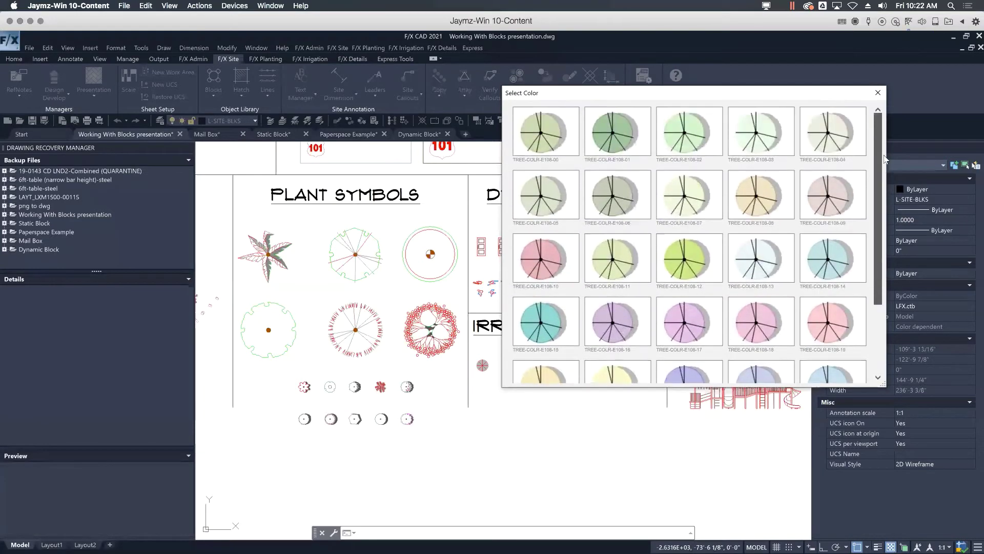
left_click(760, 321)
double_click(759, 321)
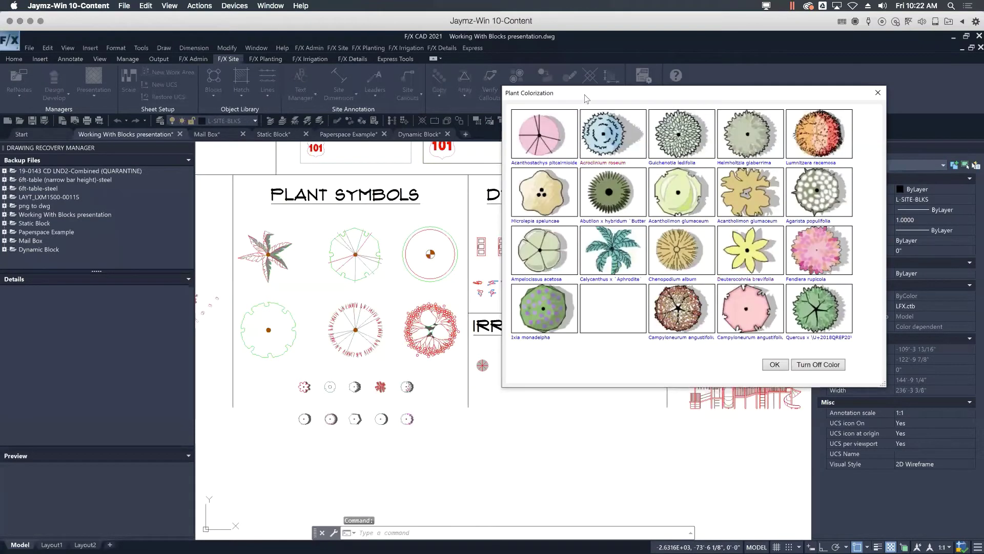
mouse_move(564, 93)
left_mouse_down()
mouse_move(171, 66)
mouse_move(92, 40)
left_mouse_up()
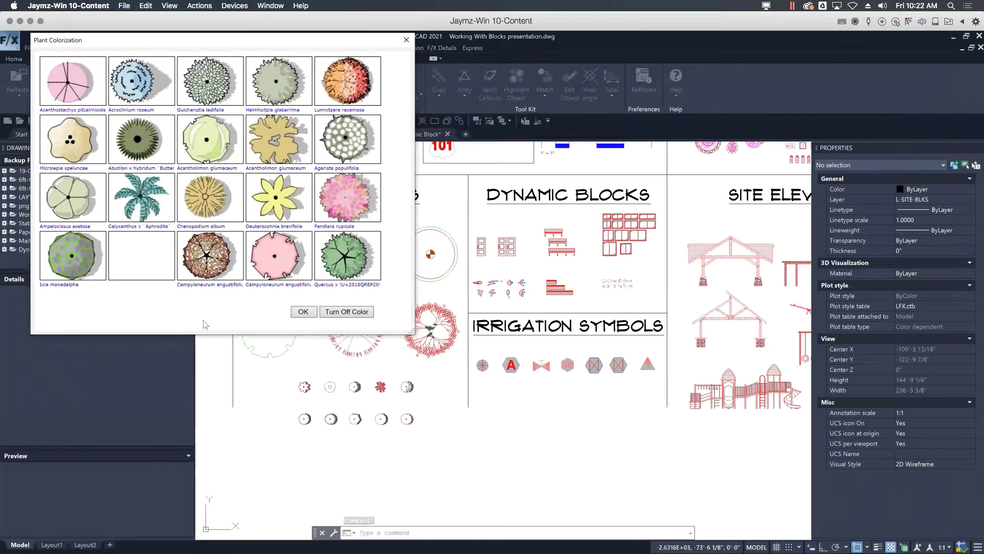
left_click(304, 312)
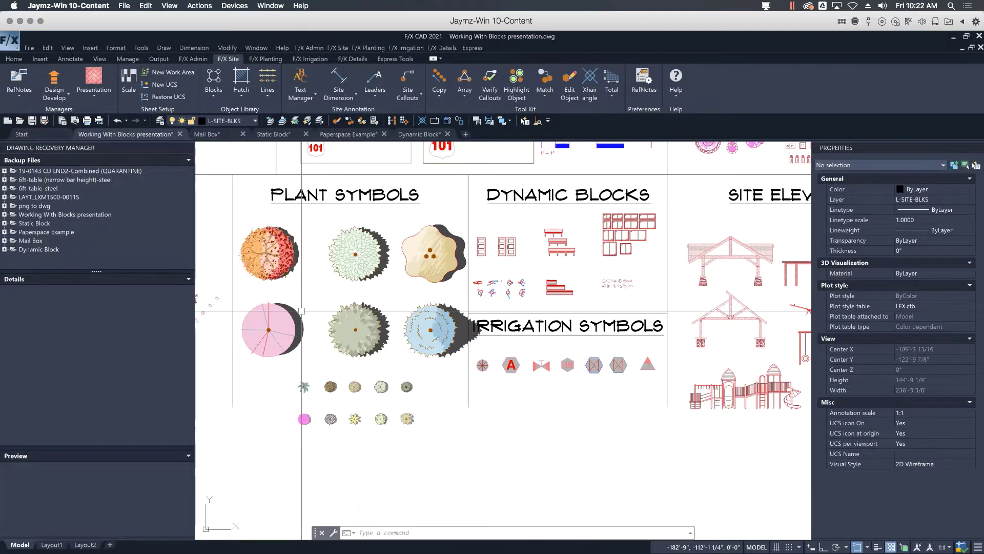
- Open Color Render's Plant Colorization dialog again and turn off the color of the drawing's plant symbols
left_click(91, 94)
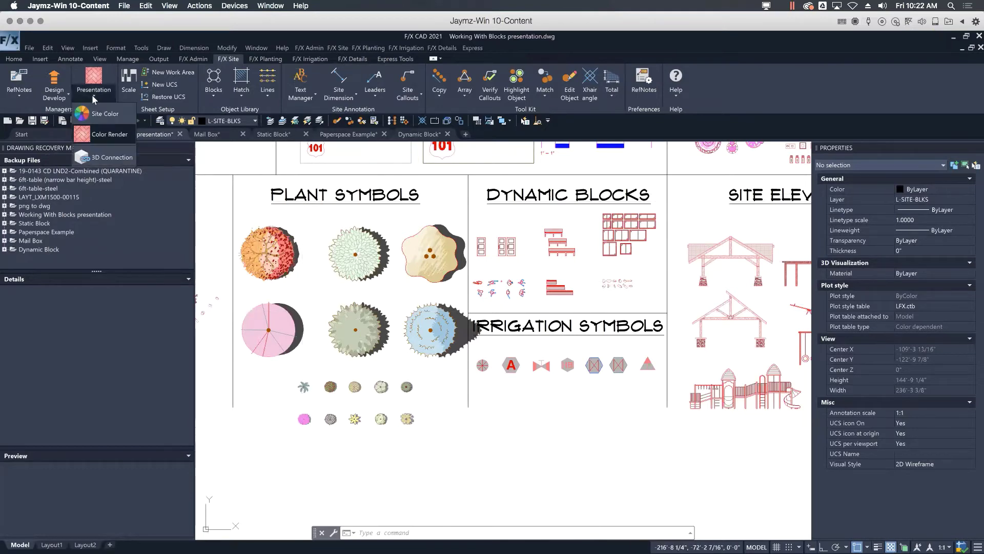
left_click(113, 114)
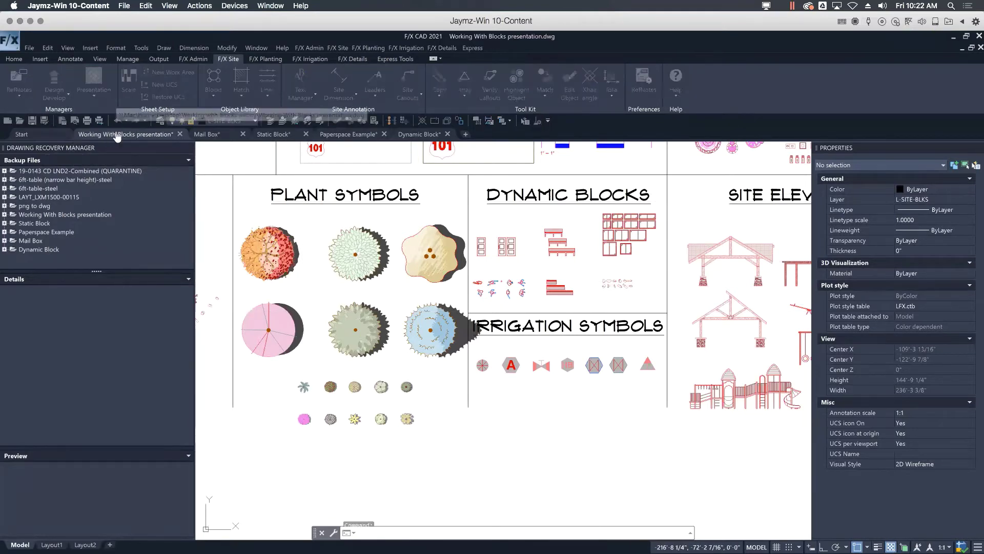
left_click_drag(337, 45, 853, 82)
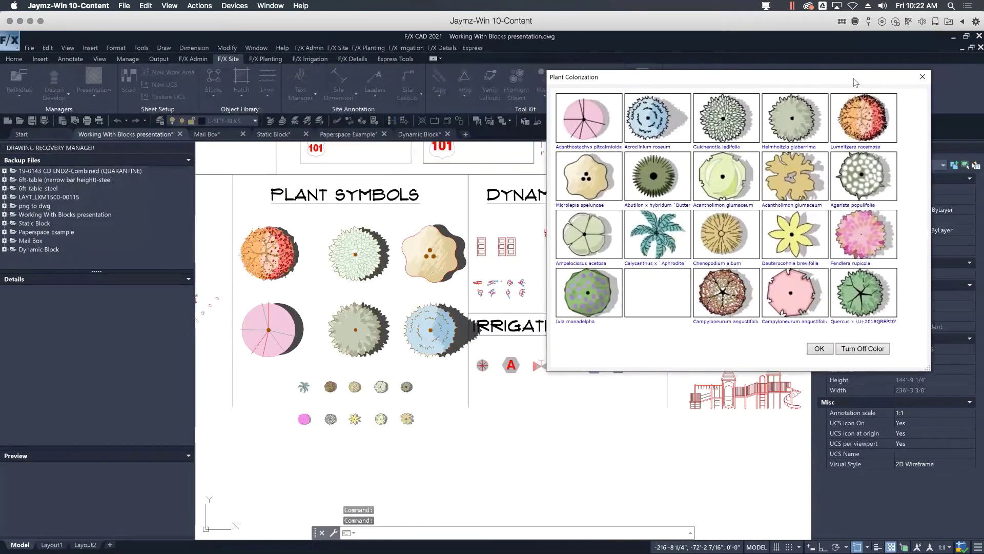
left_click(870, 350)
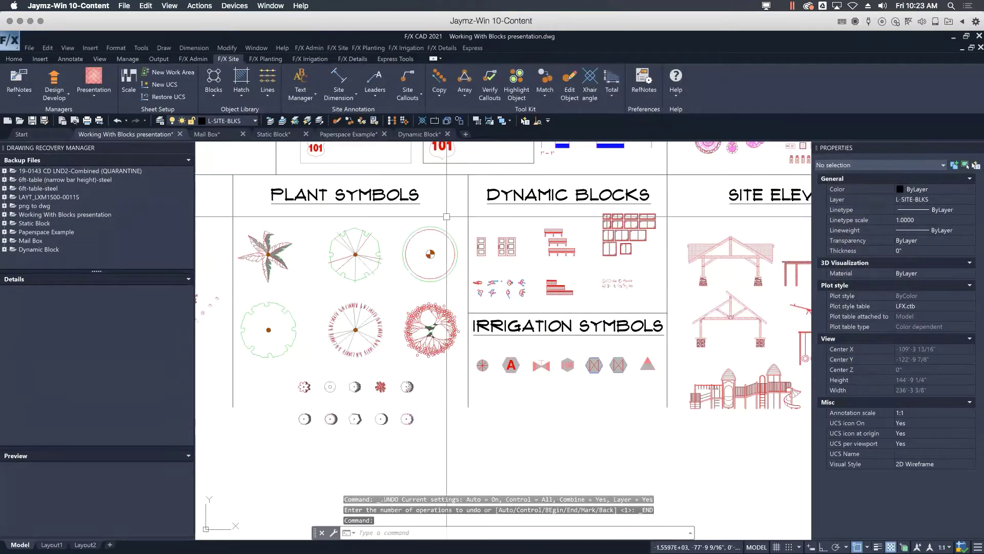
- Look over the drawing's full extents and examine the furniture and boulder symbols in the site plan graphics
scroll(456, 210, "down", 4)
scroll(456, 209, "up", 1)
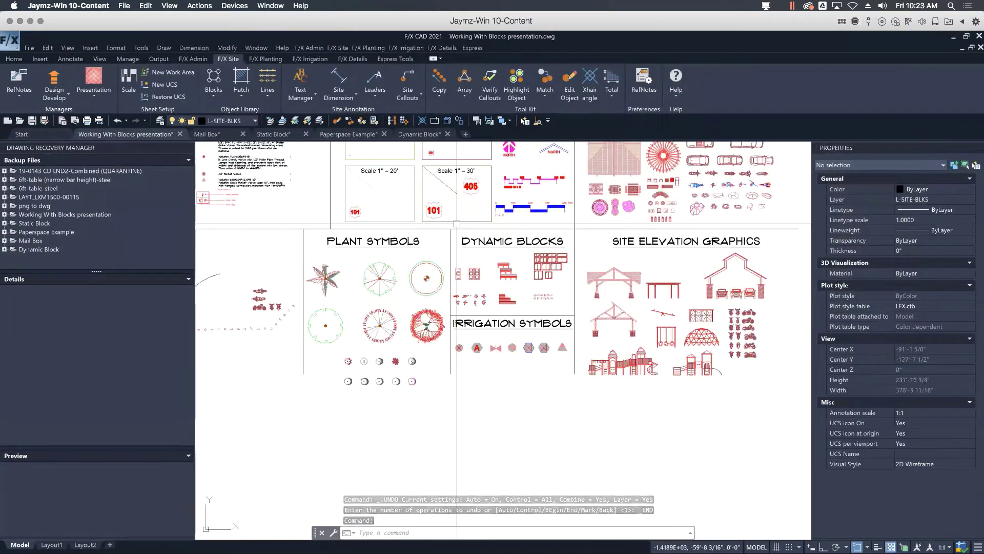
type("z")
key("Return")
scroll(455, 209, "up", 2)
type("e")
key("Return")
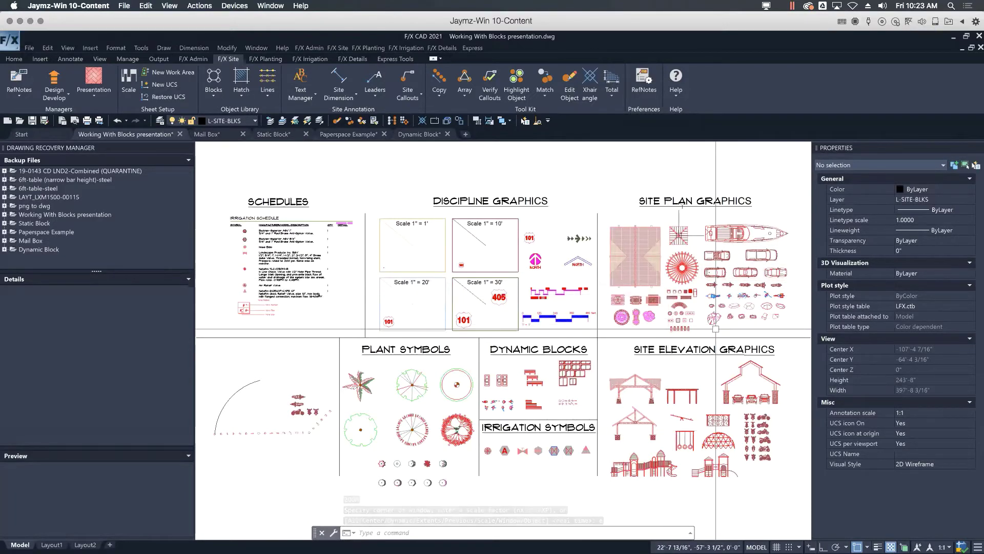
scroll(716, 328, "up", 10)
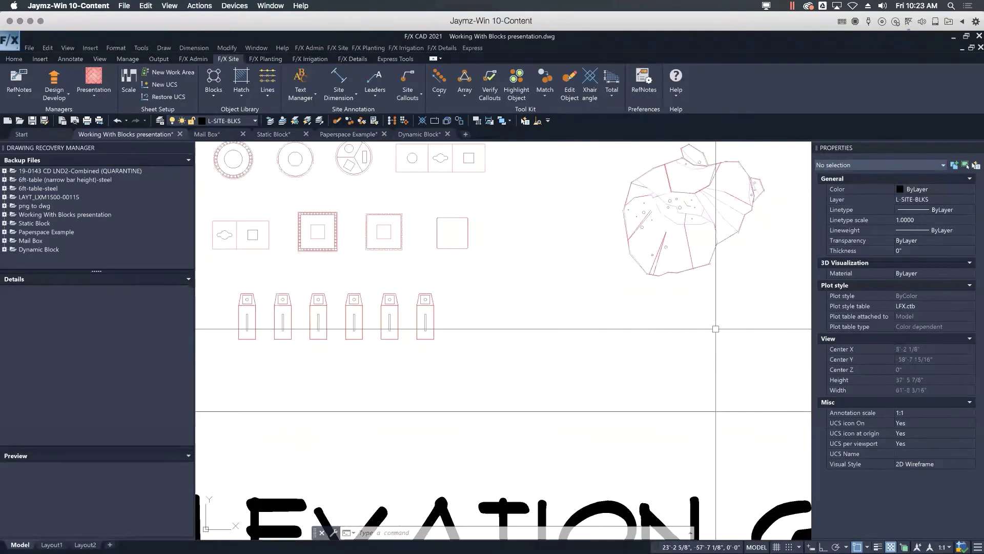
mouse_move(701, 260)
middle_mouse_down()
mouse_move(699, 306)
mouse_move(760, 349)
middle_mouse_up()
scroll(699, 306, "down", 2)
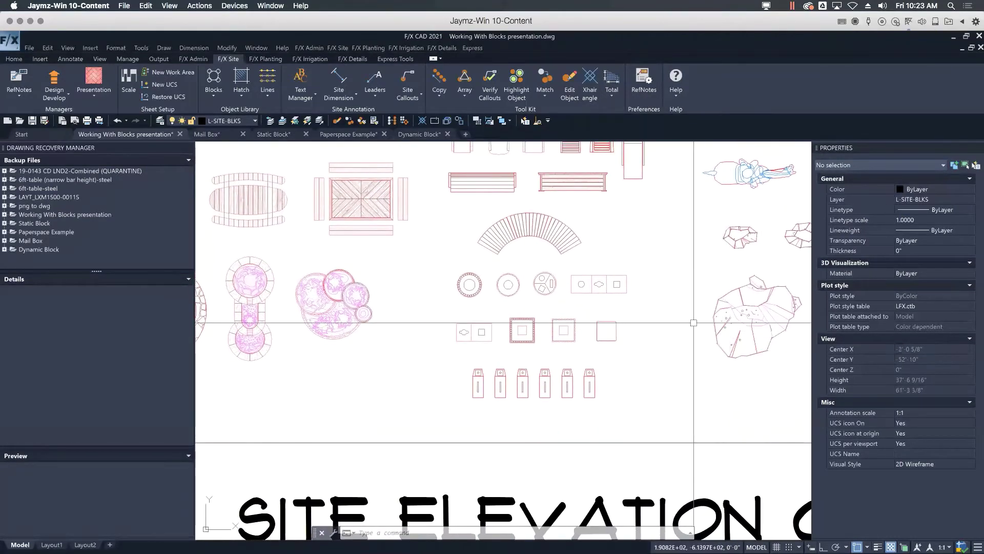
middle_click_drag(705, 319, 591, 329)
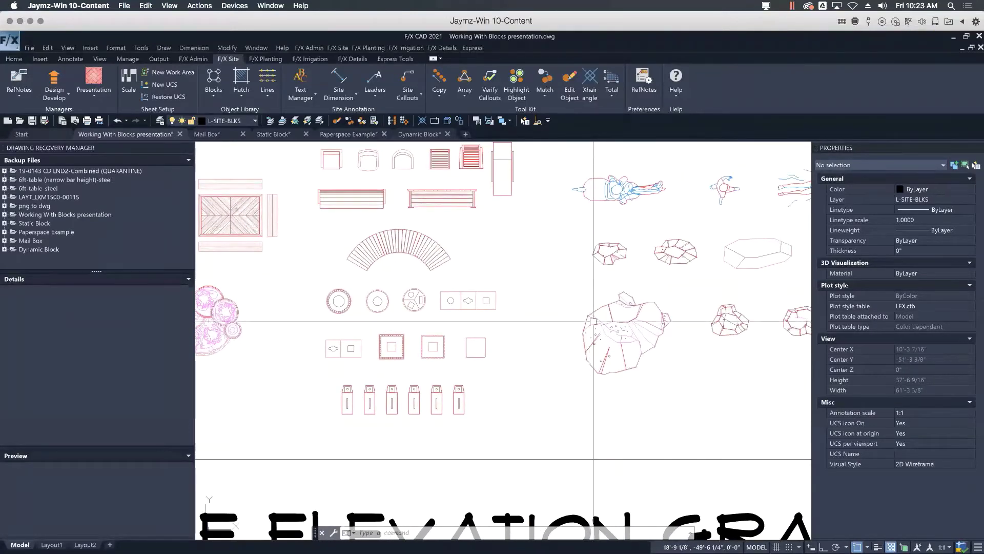
- Use XLIST to inspect a nested object in the large boulder block, and dismiss the listing
type("xlist")
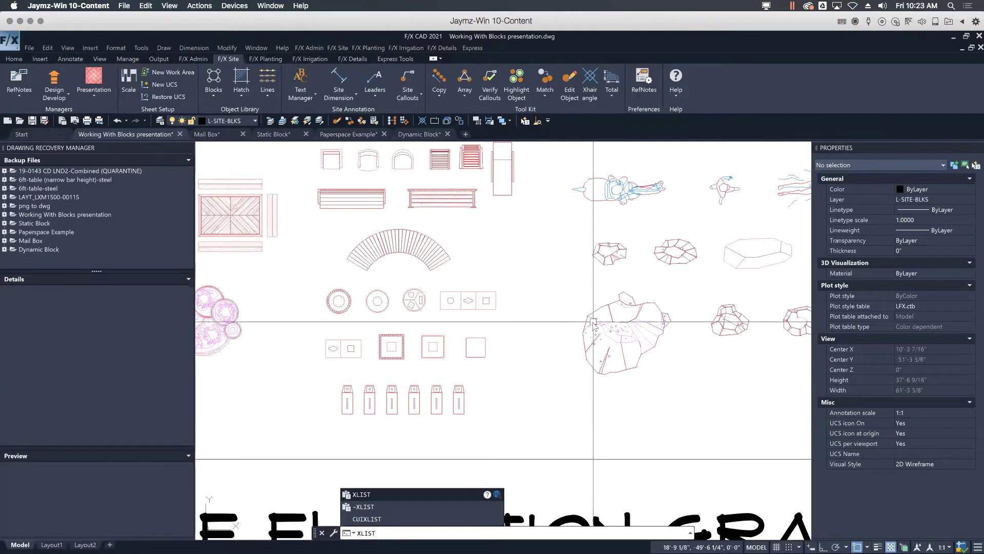
key("Return")
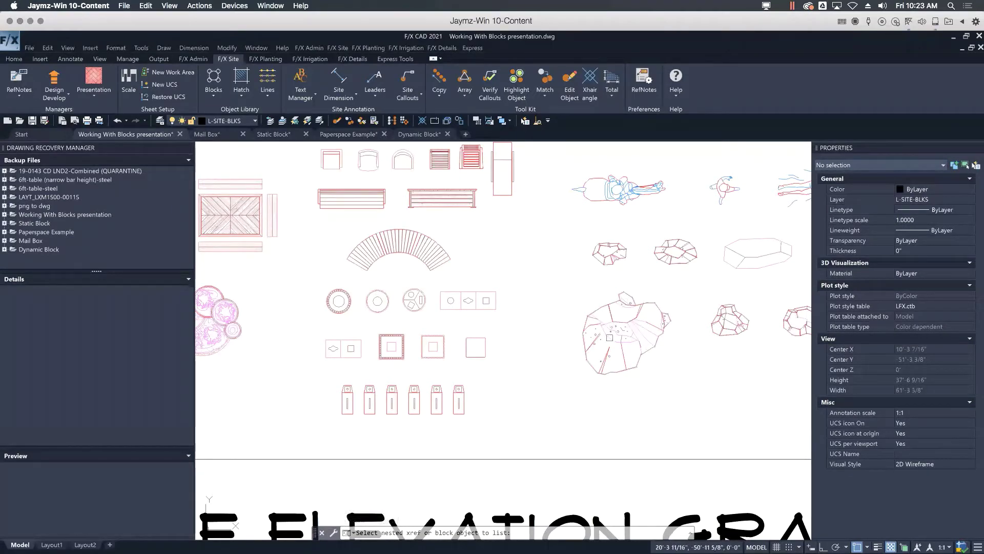
left_click(648, 340)
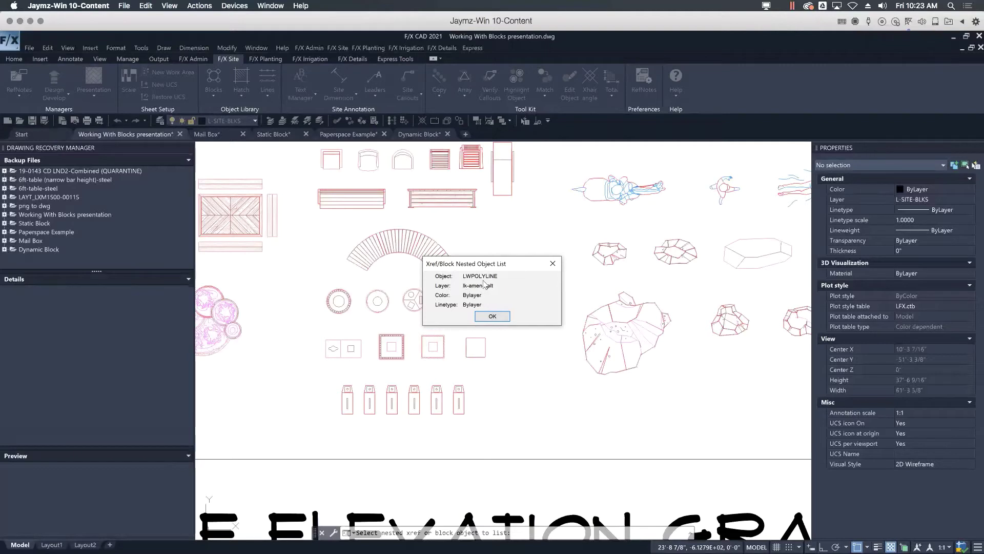
left_click(491, 316)
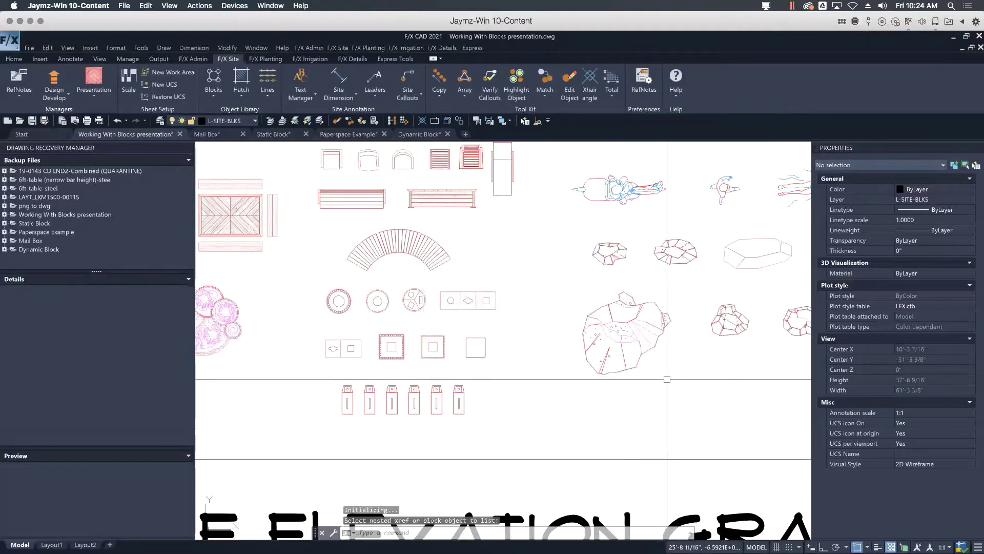
left_click(668, 396)
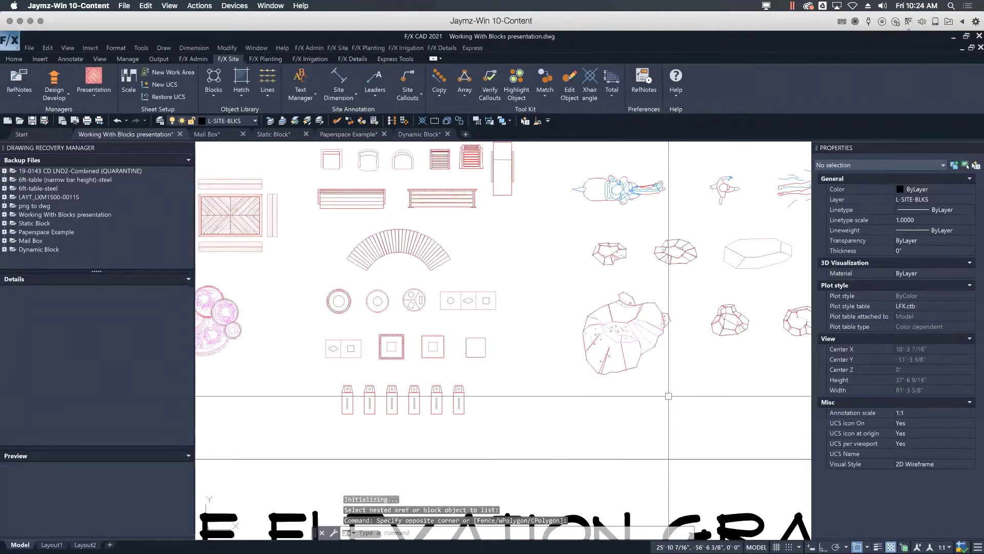
- Run XLAYER on the large boulder's inner linework and set the color of layer LK-AMEN-NPLT to 92
type("XLAY")
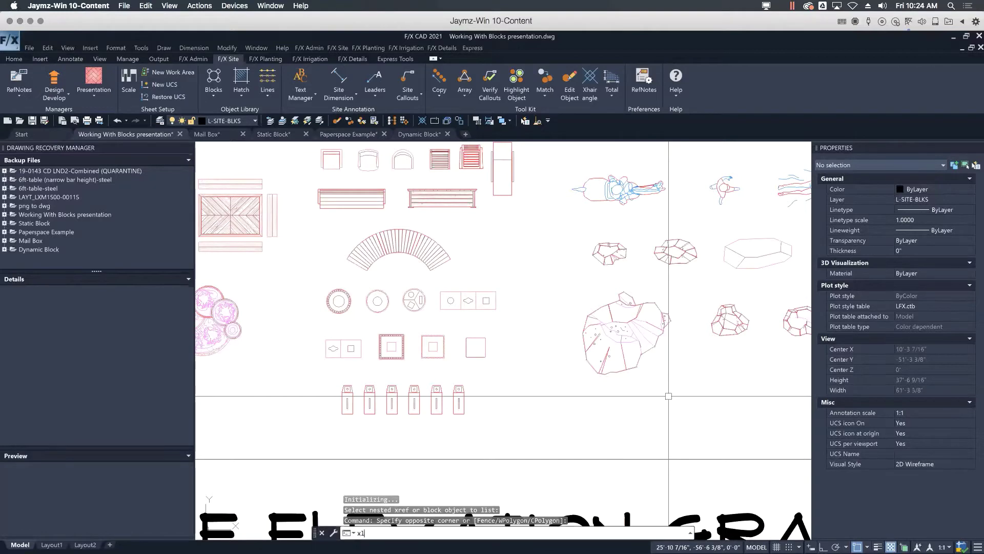
type("er")
key("Return")
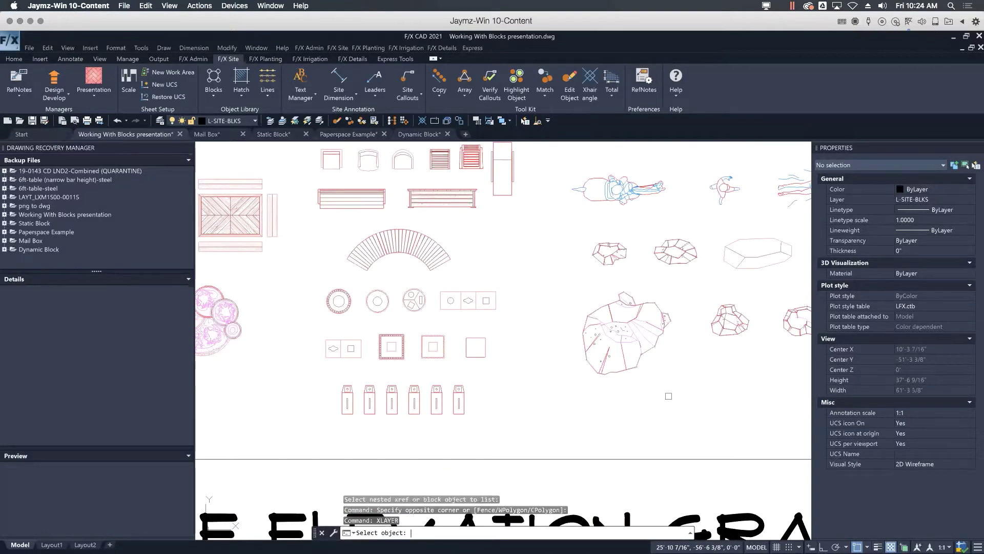
left_click(645, 339)
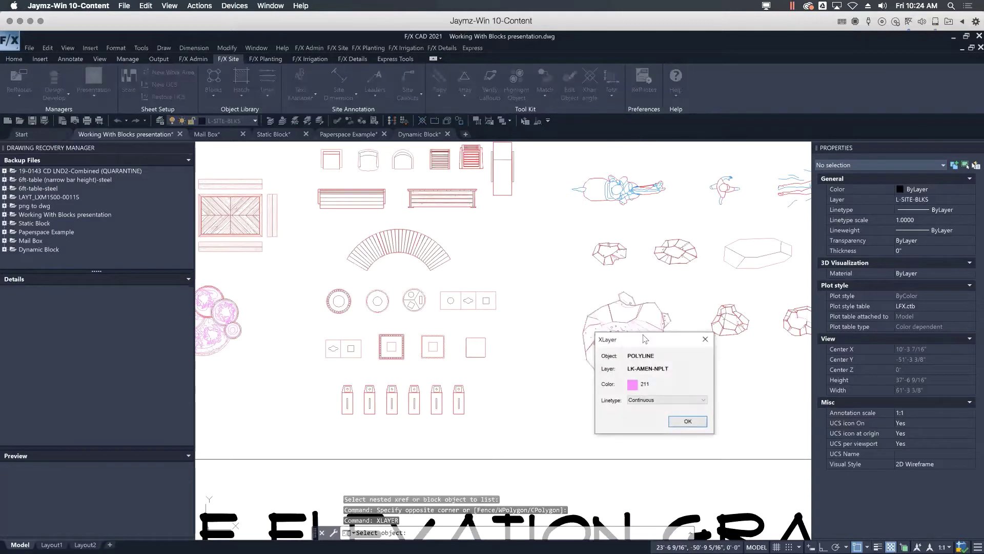
left_click_drag(645, 339, 504, 195)
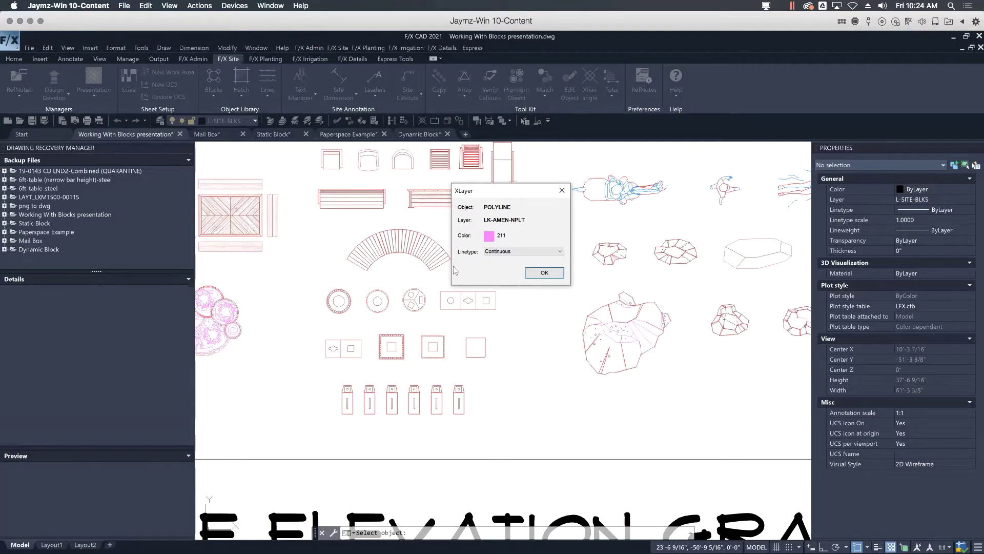
left_click(490, 236)
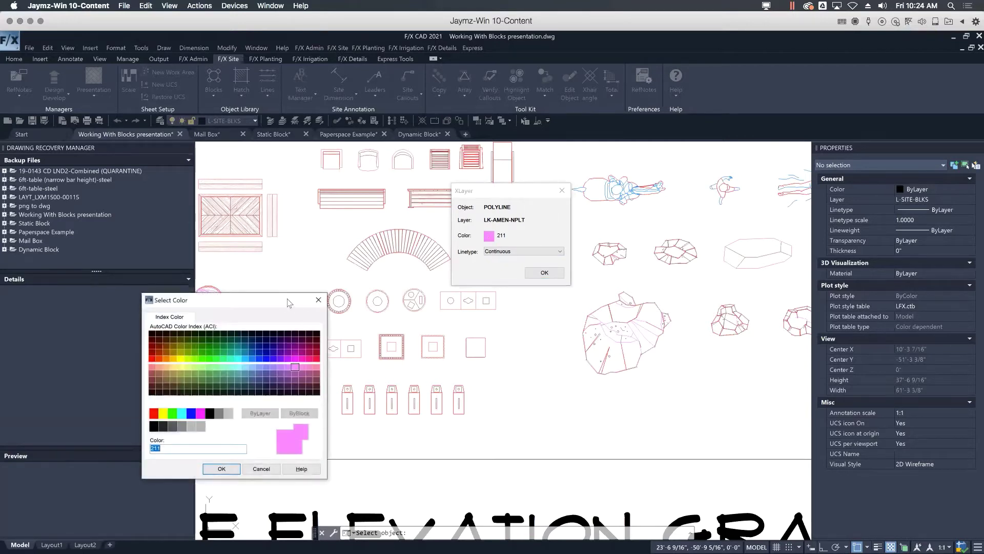
left_click_drag(288, 303, 410, 163)
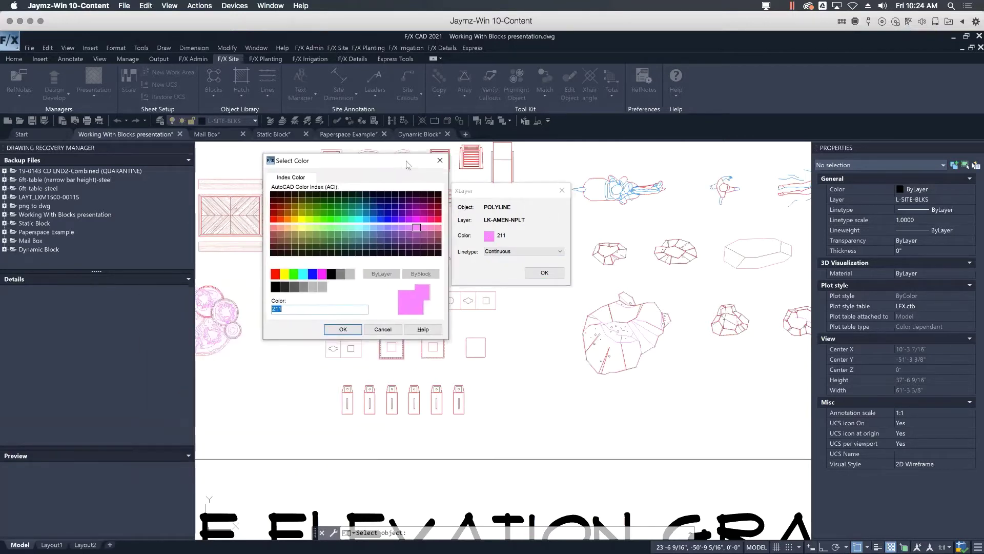
left_click(332, 214)
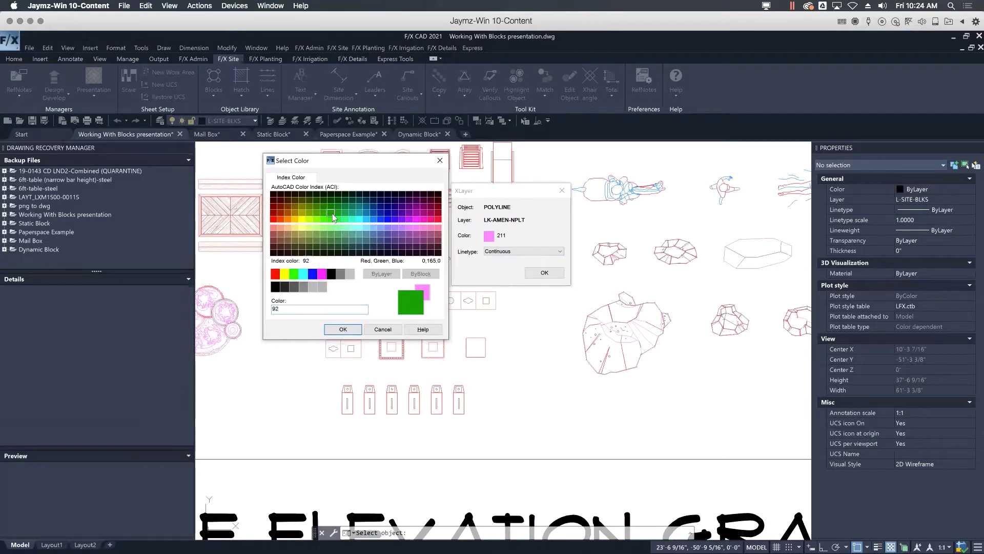
left_click(356, 331)
- Load the HIDDEN2 linetype from acad.lin, assign it to layer LK-AMEN-NPLT, apply the layer changes and end XLAYER
left_click(540, 252)
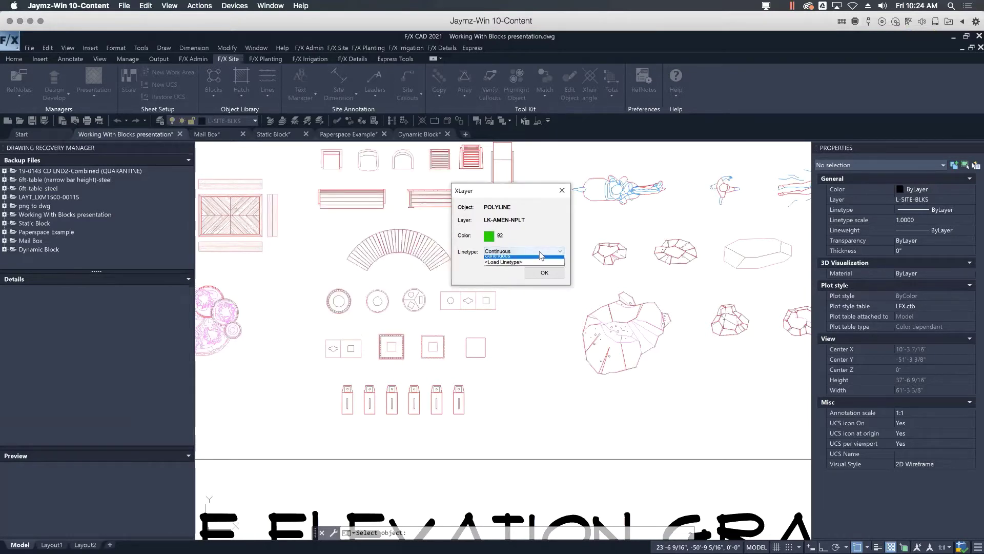
left_click(533, 266)
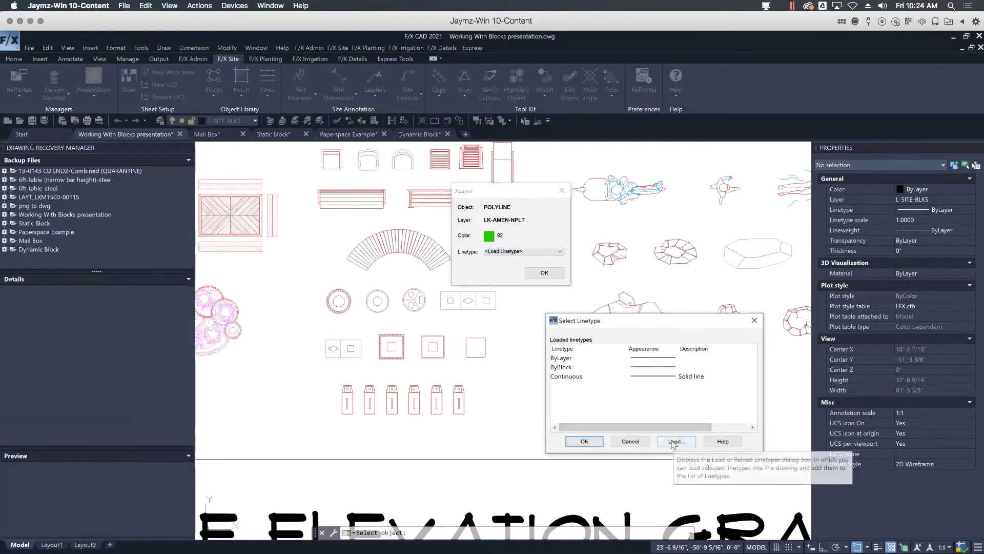
left_click(674, 442)
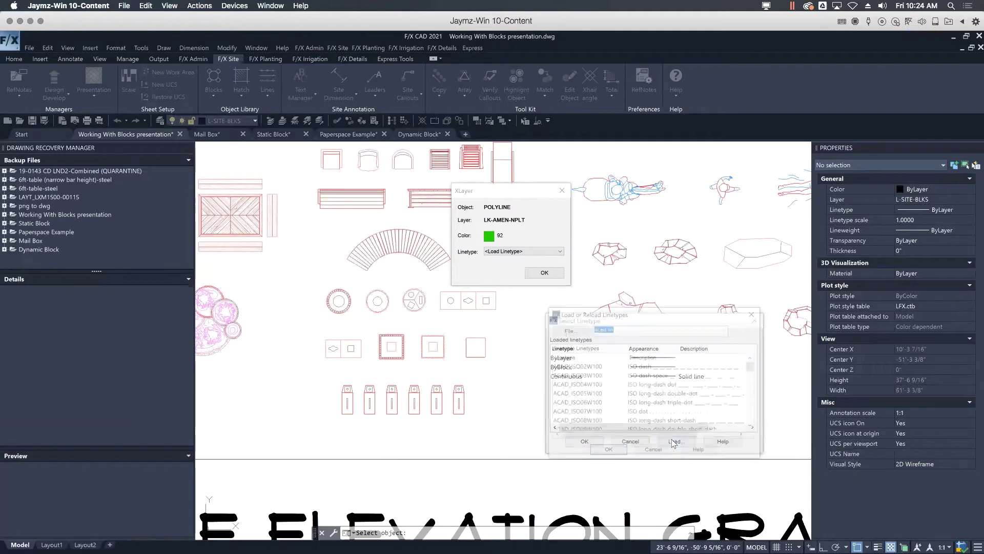
left_click_drag(753, 366, 759, 413)
left_click(639, 387)
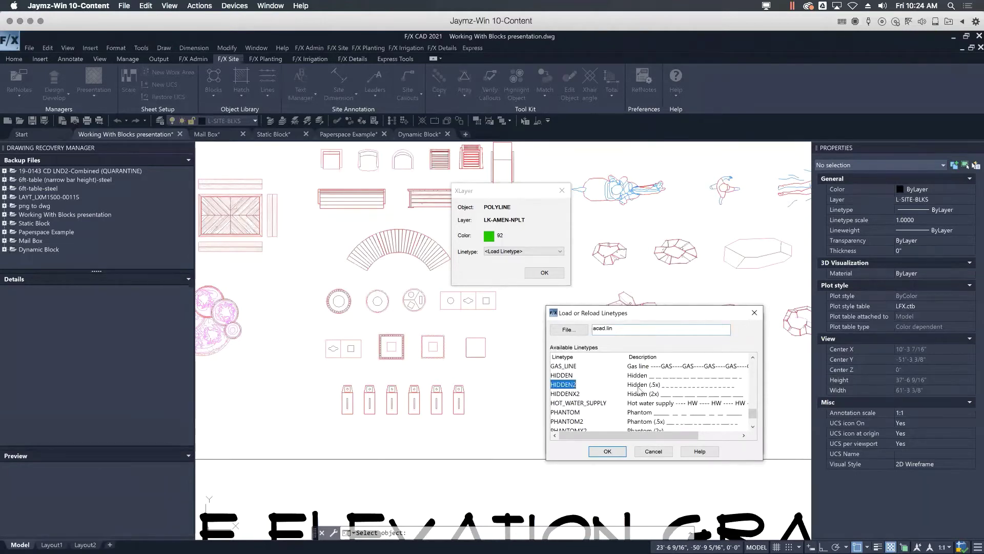
left_click(607, 451)
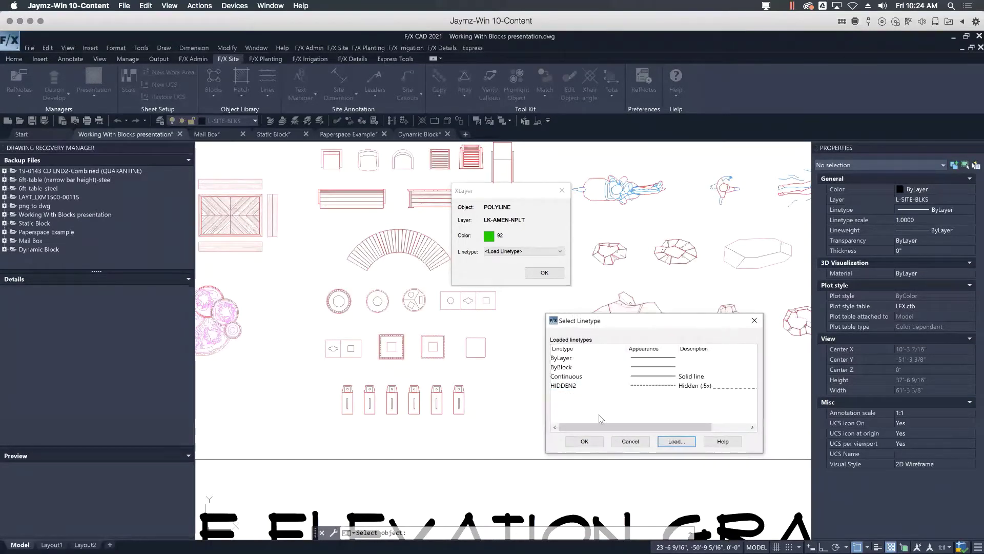
left_click(572, 385)
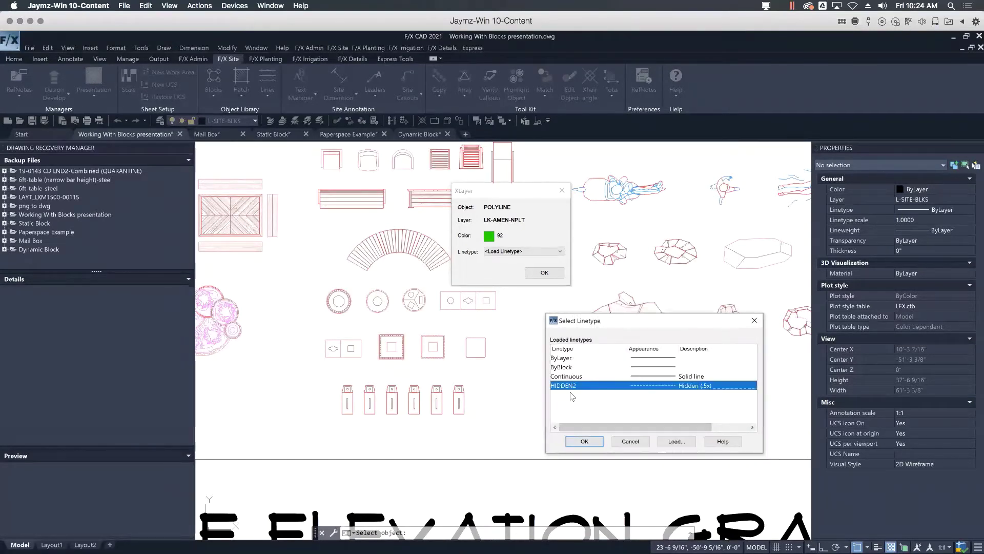
left_click(584, 442)
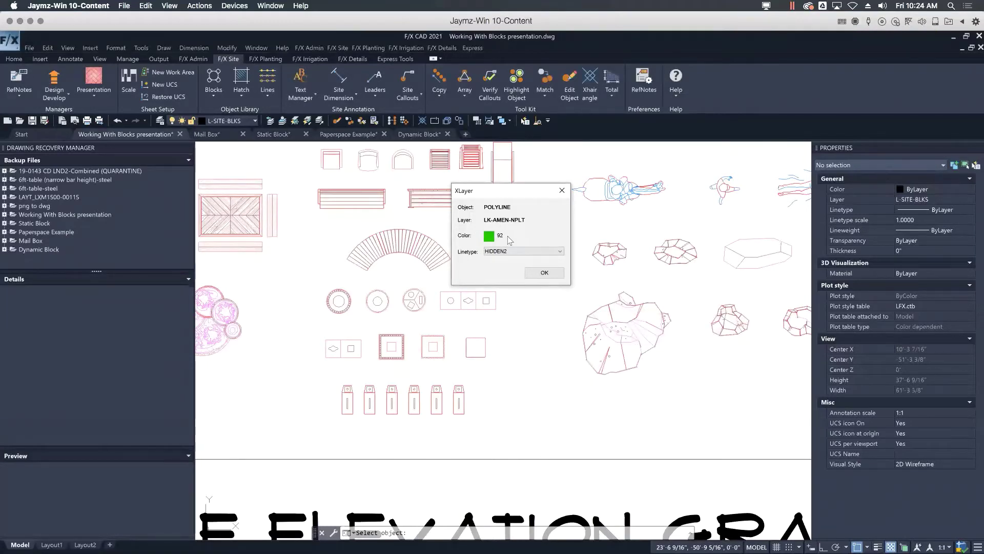
left_click(545, 272)
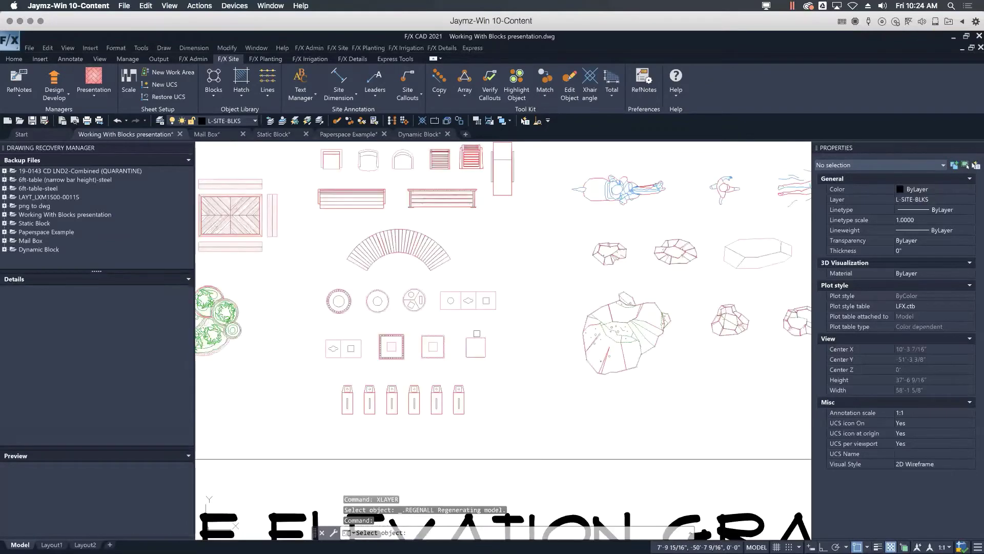
key("Escape")
- Review the planter blocks in the site plan graphics, zoom to the drawing's extents, and switch to the presentation screen
middle_click_drag(459, 321, 465, 320)
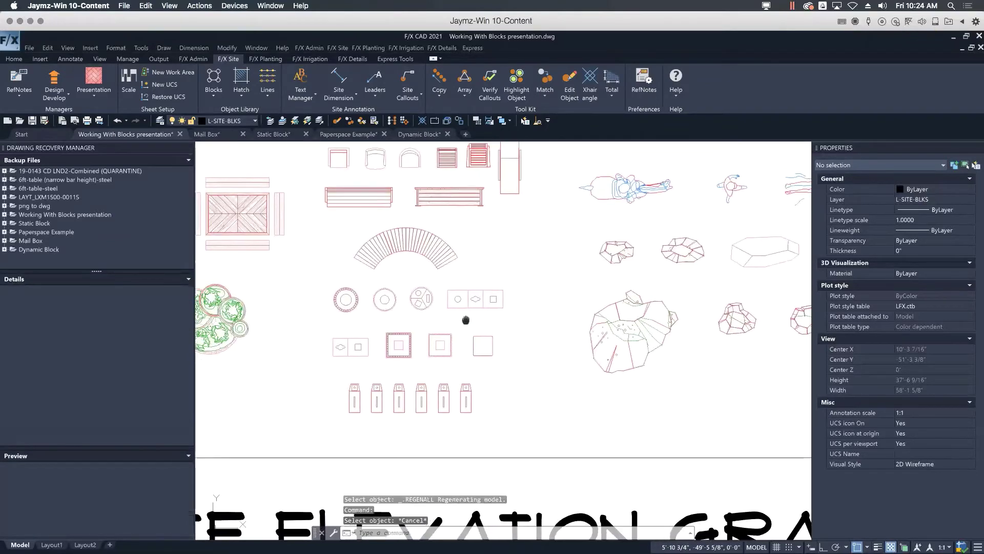
middle_click_drag(224, 298, 476, 285)
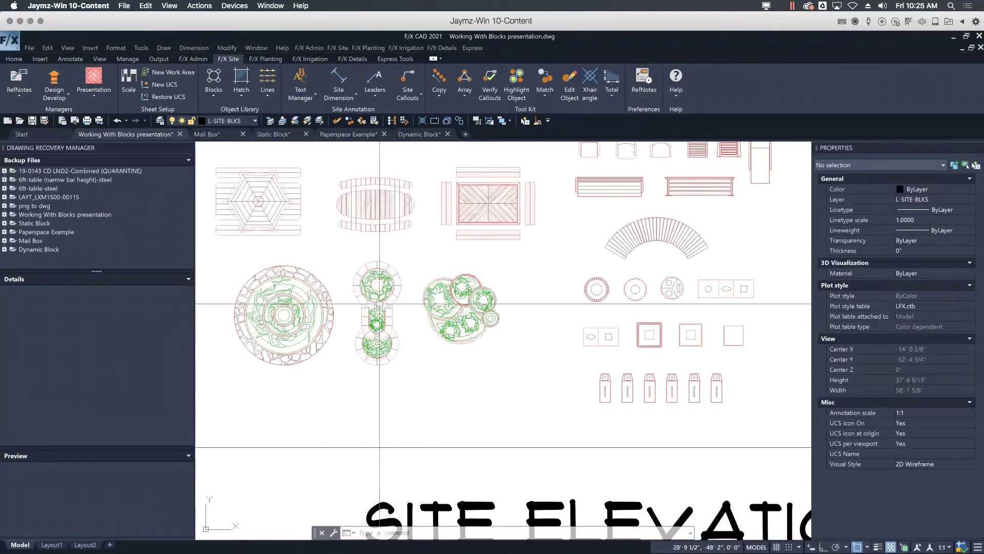
type("z")
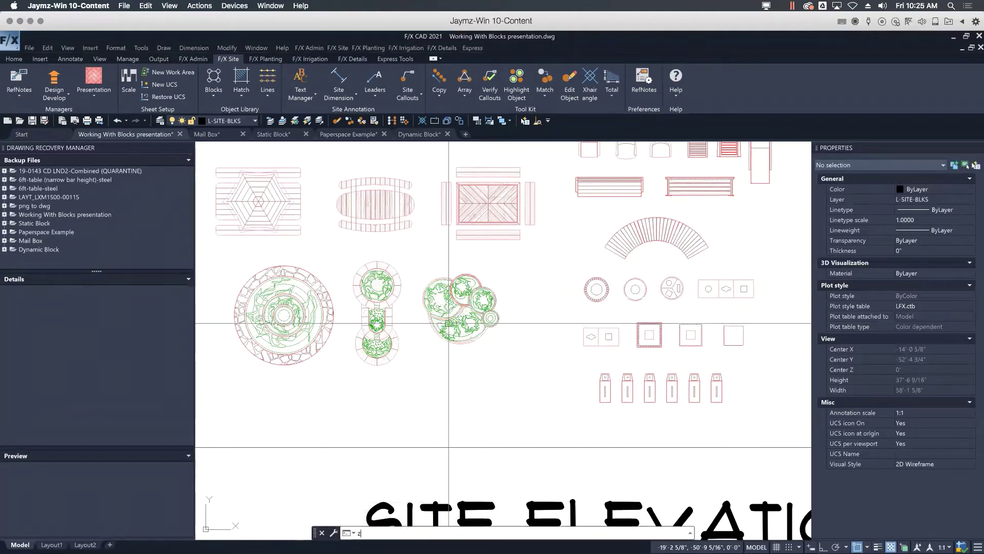
key("Return")
type("e")
key("Return")
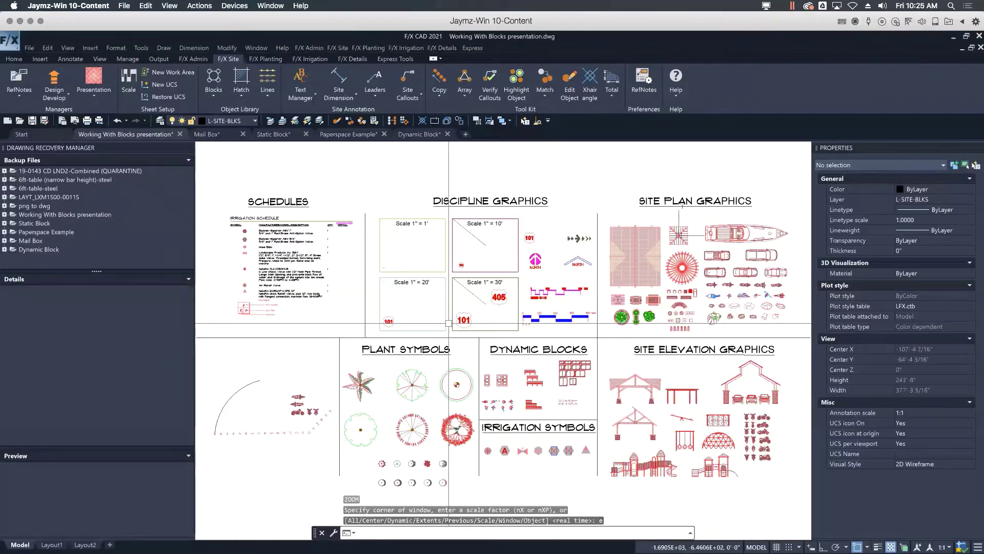
key("ctrl+Right")
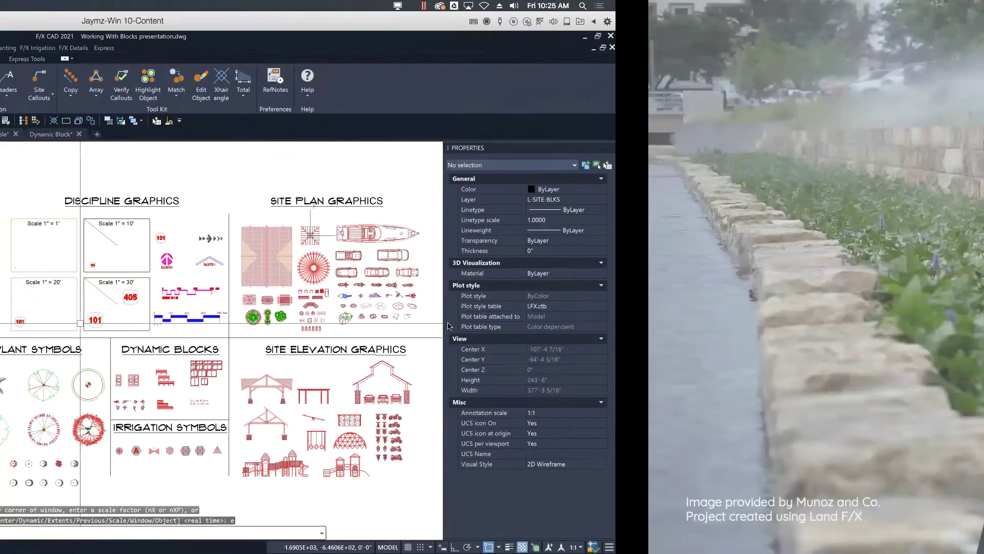
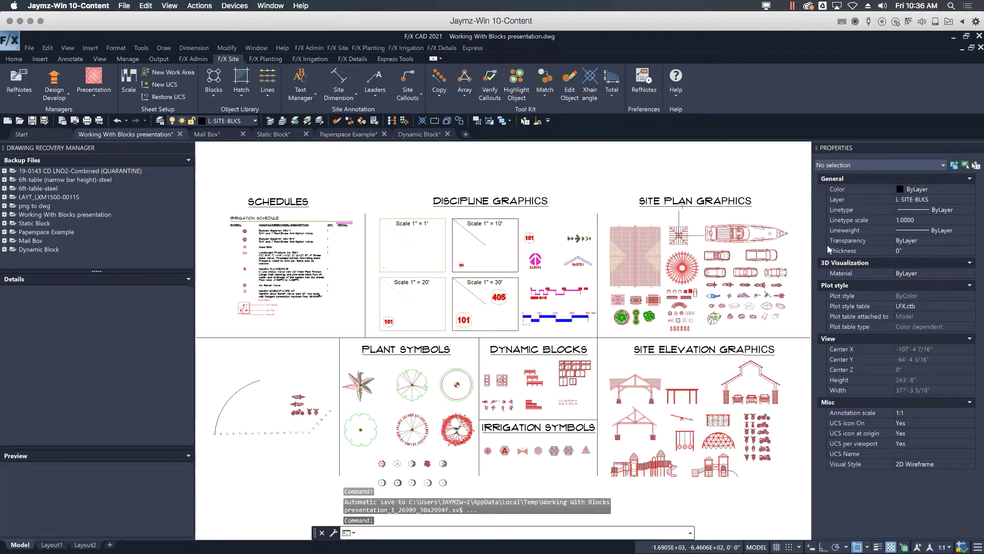
- Switch to the Static Block drawing and close the Drawing Recovery Manager palette
left_click(279, 136)
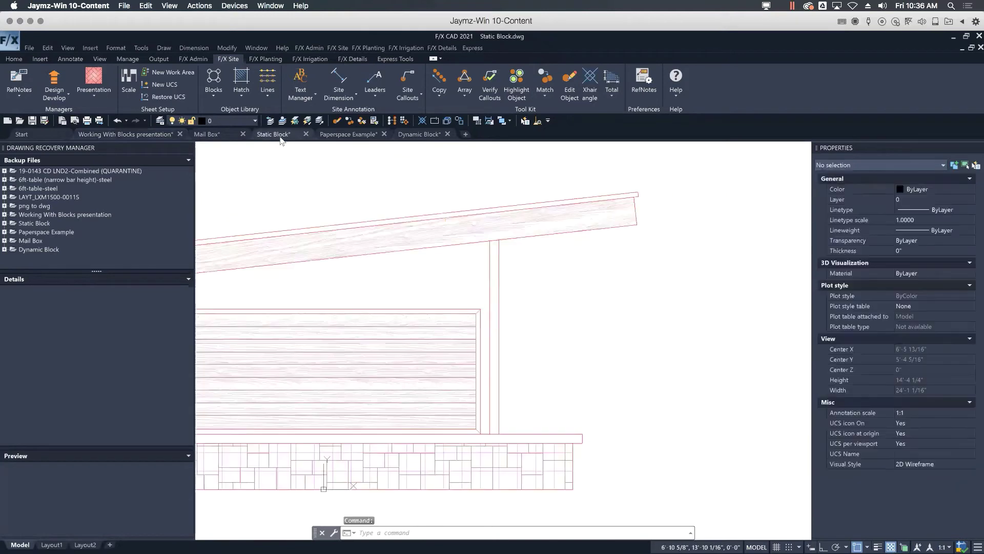
middle_click_drag(487, 433, 654, 423)
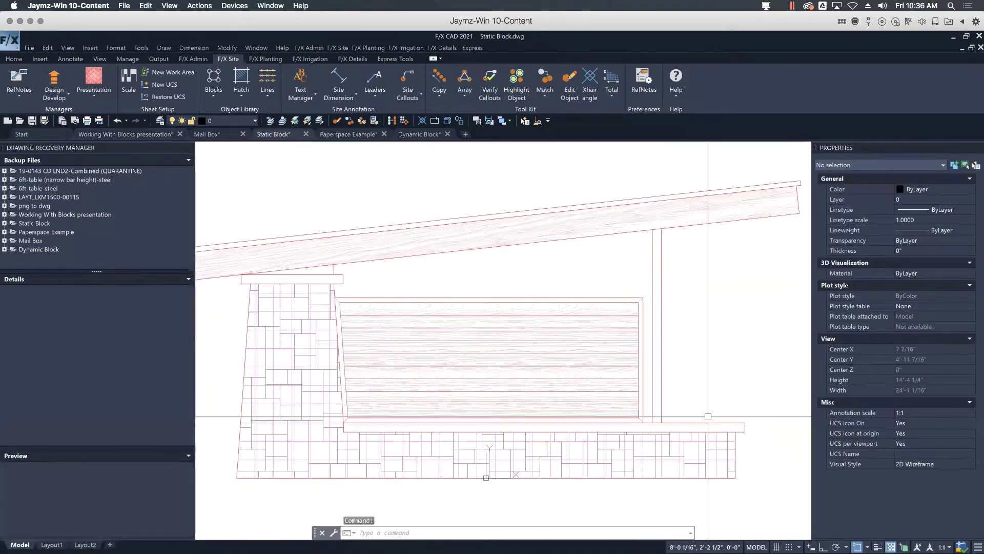
scroll(708, 416, "down", 5)
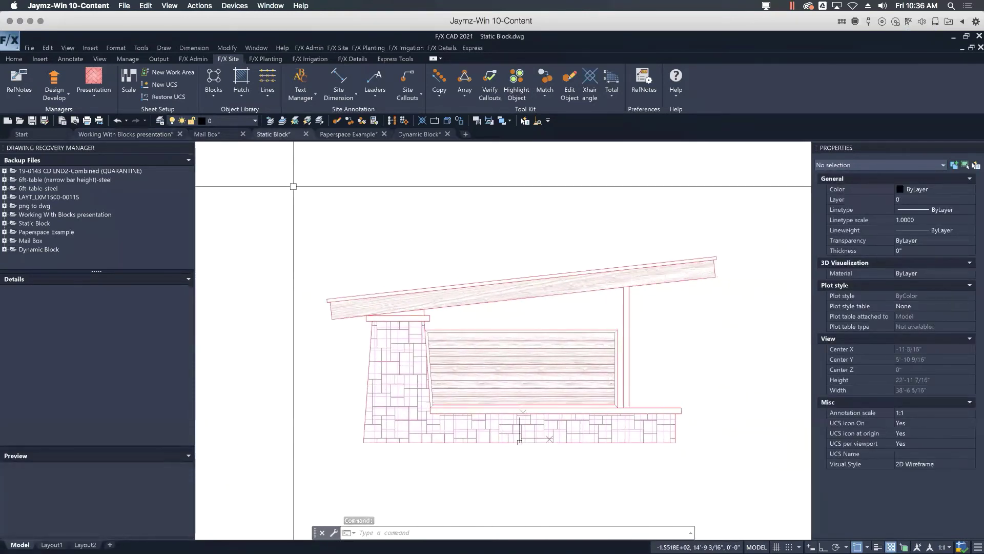
left_click(189, 148)
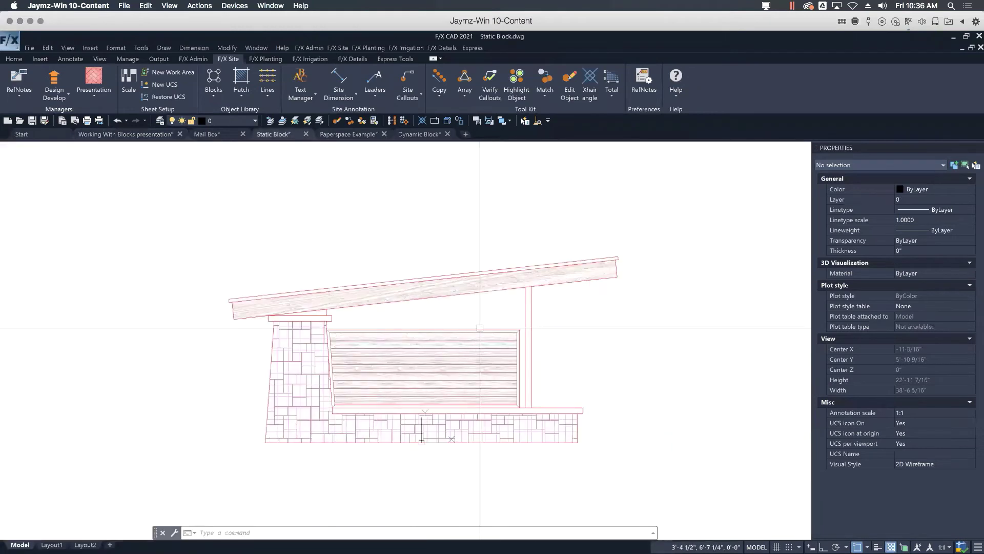
scroll(480, 328, "up", 3)
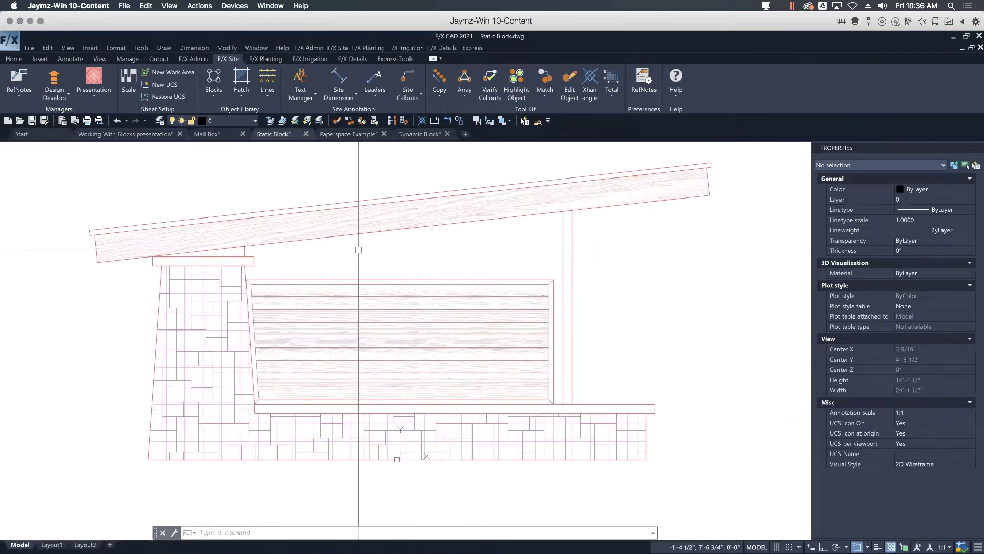
left_click(92, 231)
key("Escape")
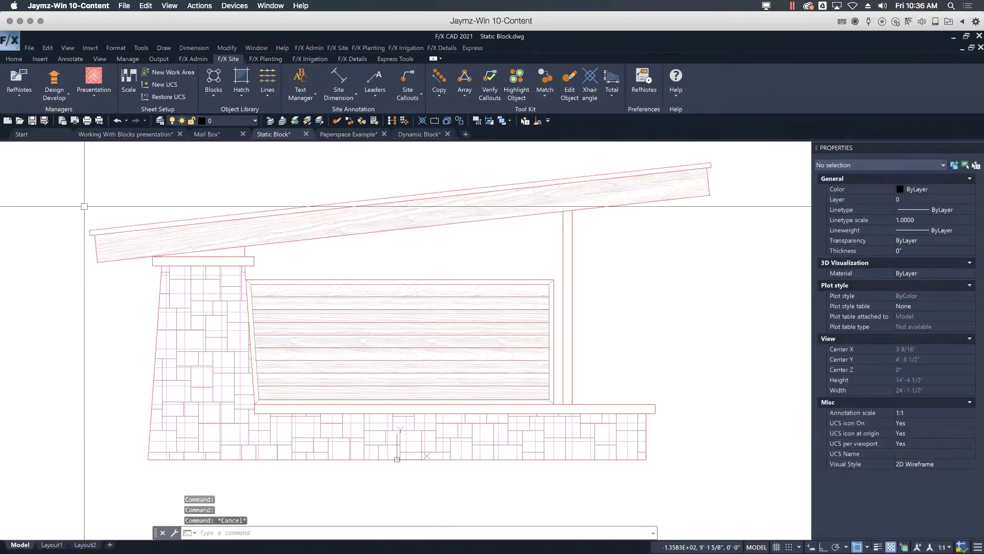
- Select all the linework of the kiosk elevation and check which object types the selection contains
scroll(85, 206, "down", 2)
left_click(23, 154)
left_click(700, 357)
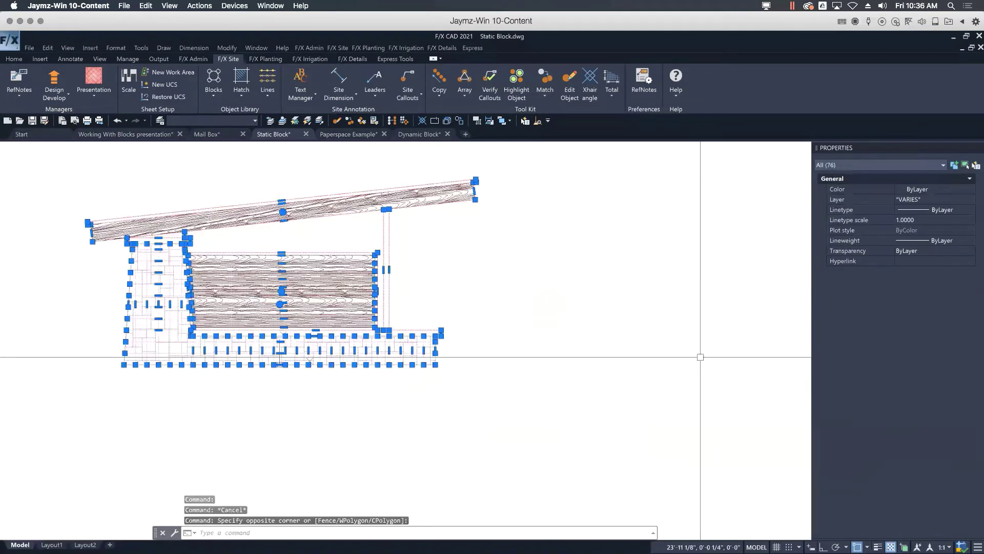
left_click(869, 164)
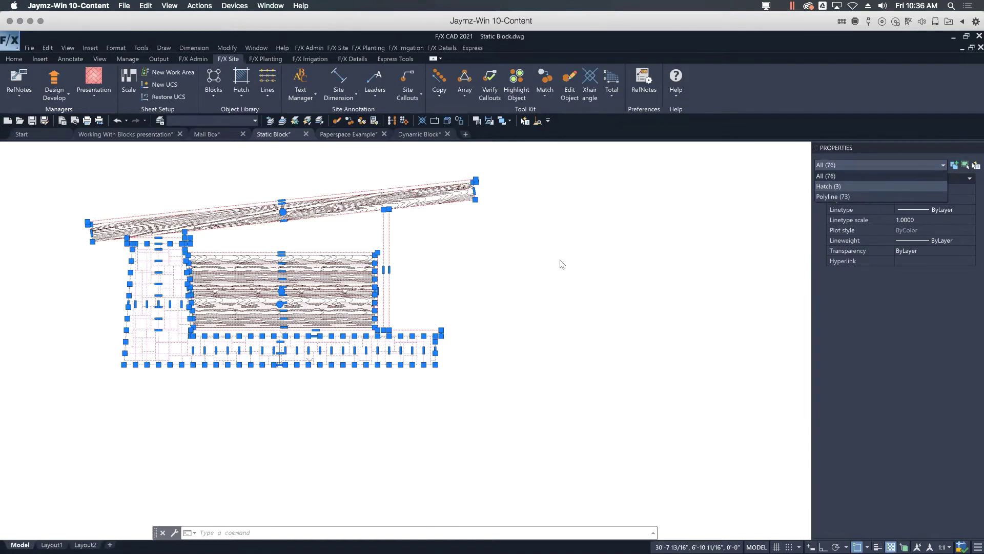
left_click(427, 291)
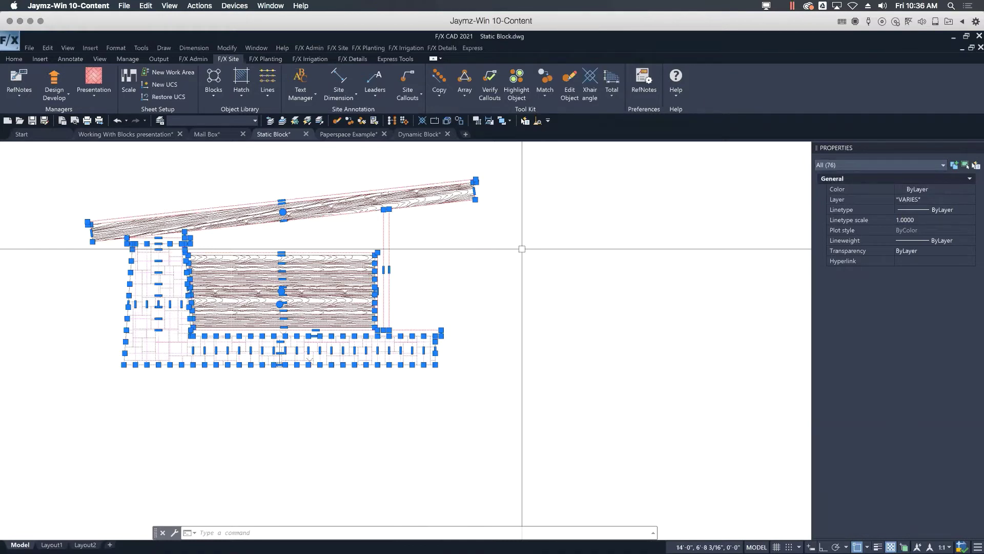
- Run BLOCK on the selected kiosk linework, review the Block Definition settings and block unit choices, and cancel
type("block")
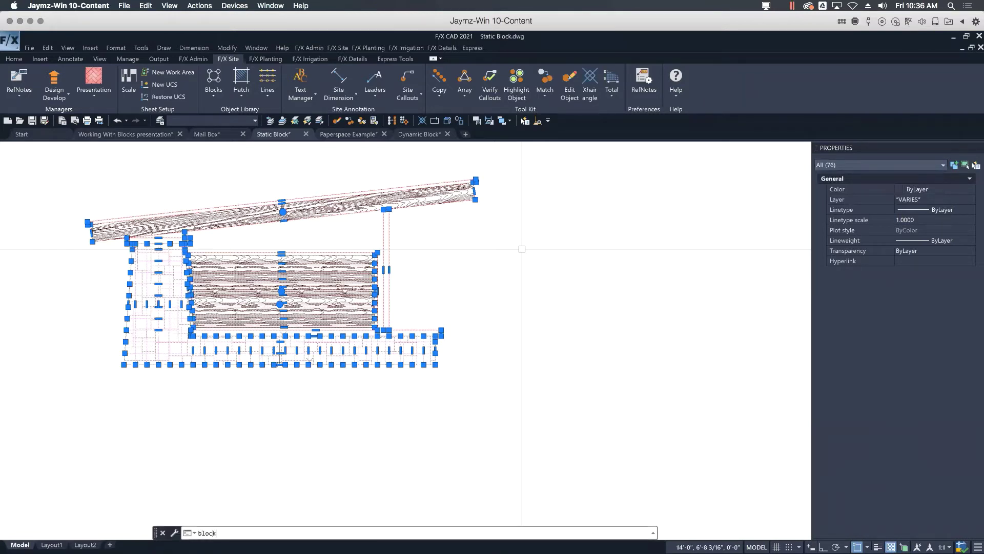
key("Return")
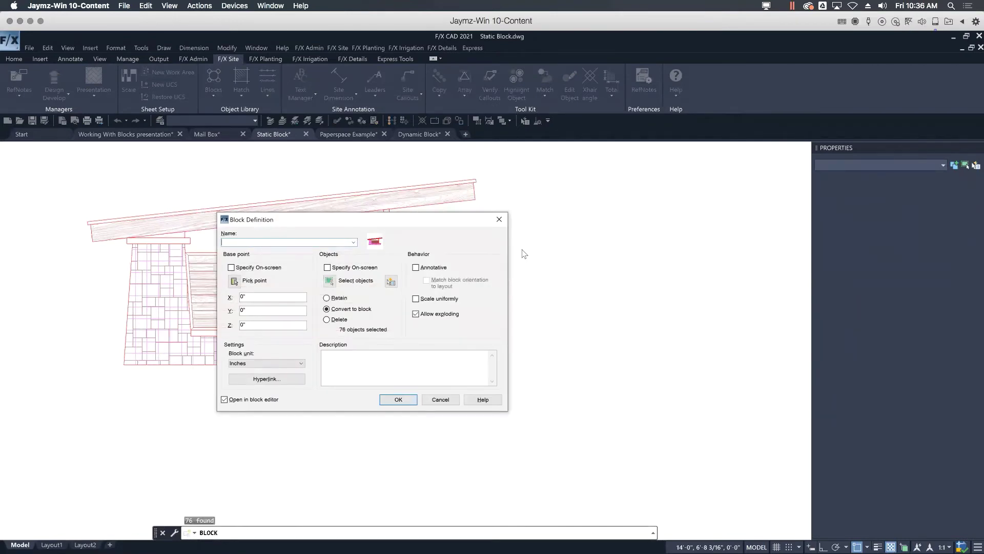
left_click_drag(399, 225, 563, 173)
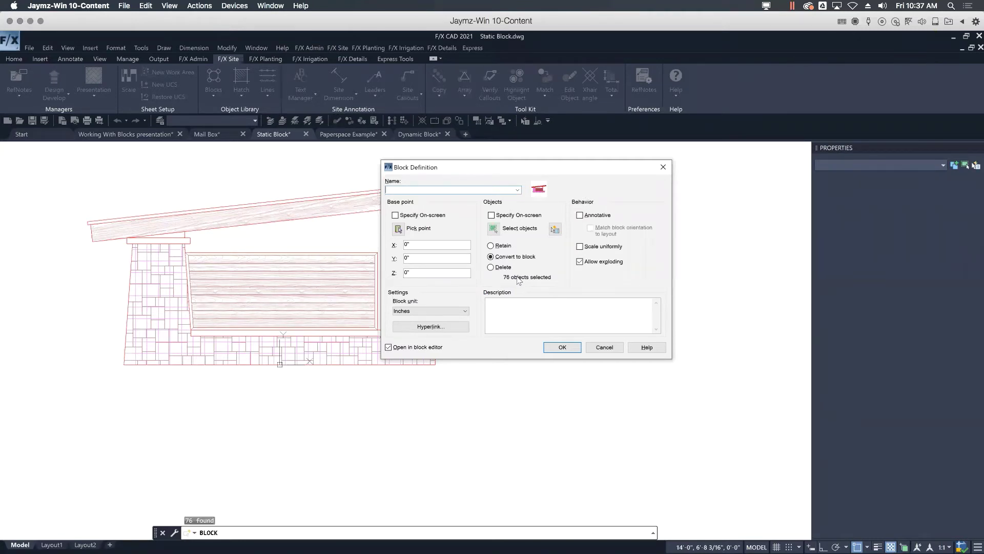
left_click(464, 311)
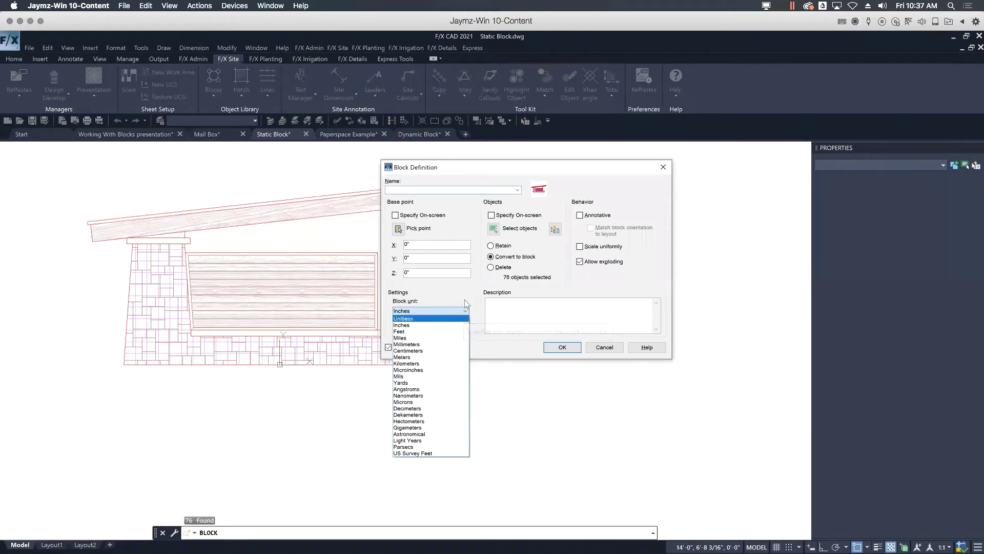
left_click(464, 300)
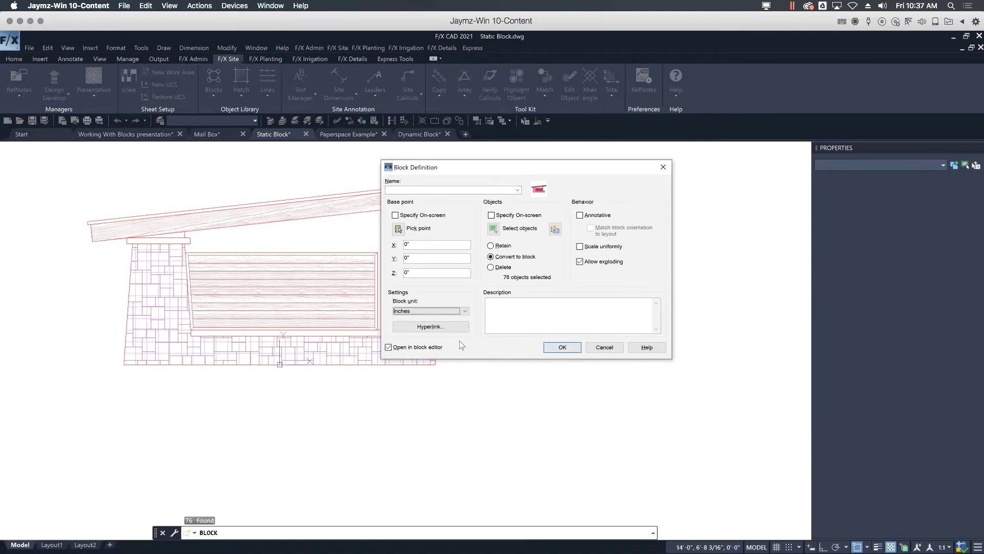
left_click(604, 348)
mouse_move(449, 208)
middle_mouse_down()
mouse_move(528, 268)
mouse_move(541, 247)
middle_mouse_up()
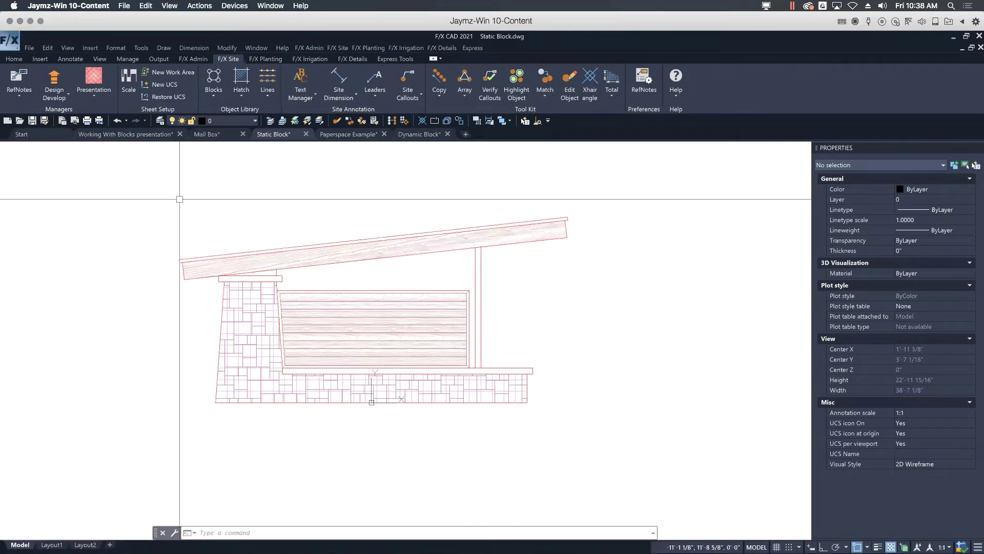
- Review where the Save Block, Save Plant Block and Save Detail Block commands are found in the site, planting and details tools
left_click(216, 95)
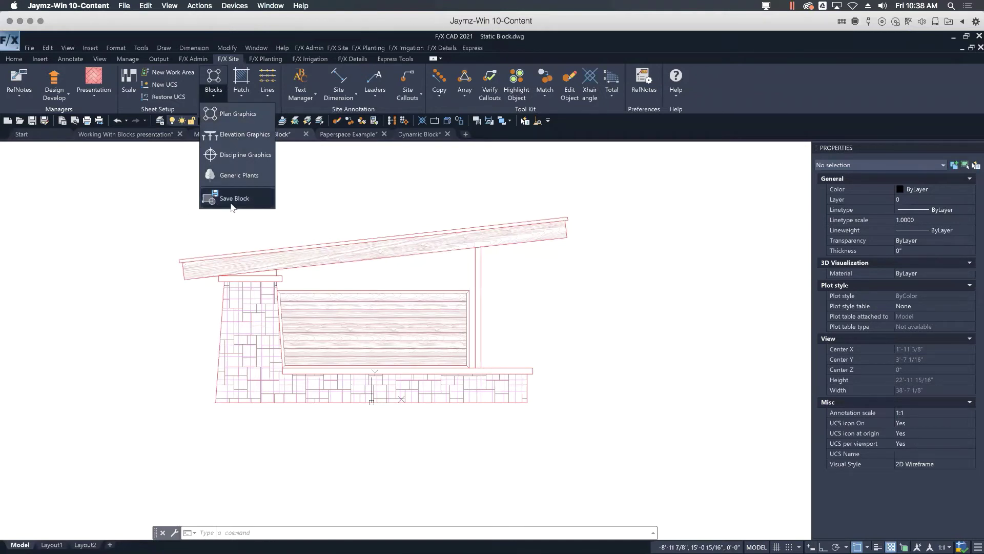
left_click(352, 206)
left_click(266, 59)
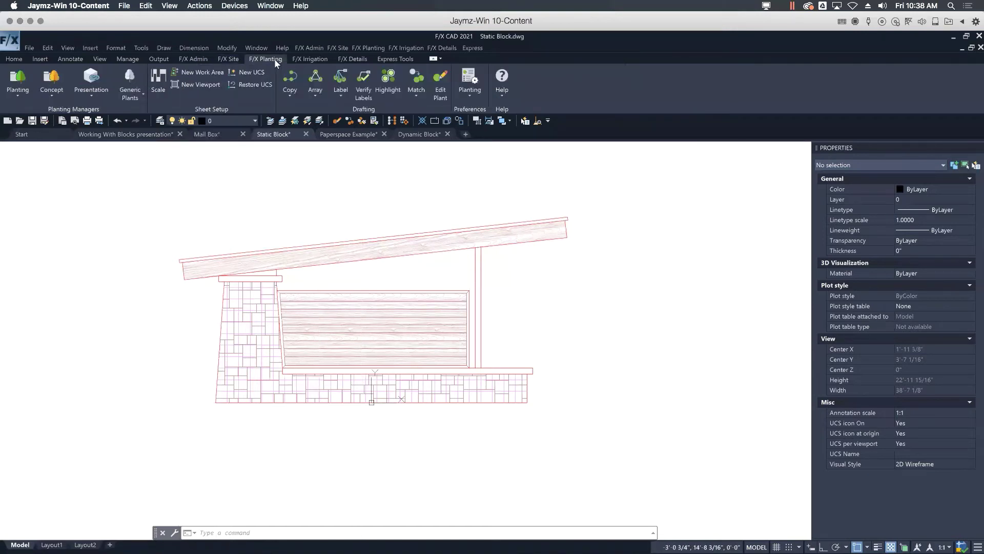
left_click(139, 94)
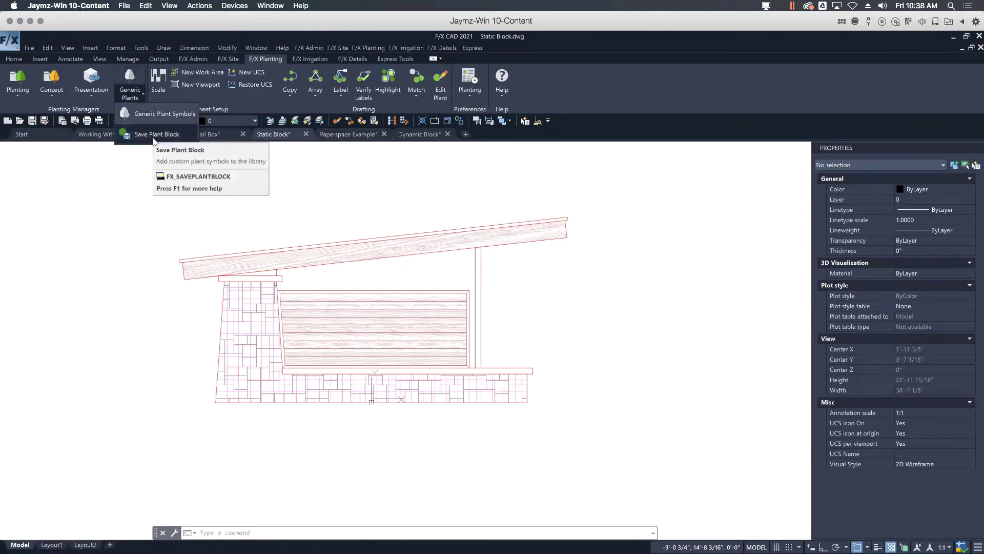
left_click(160, 169)
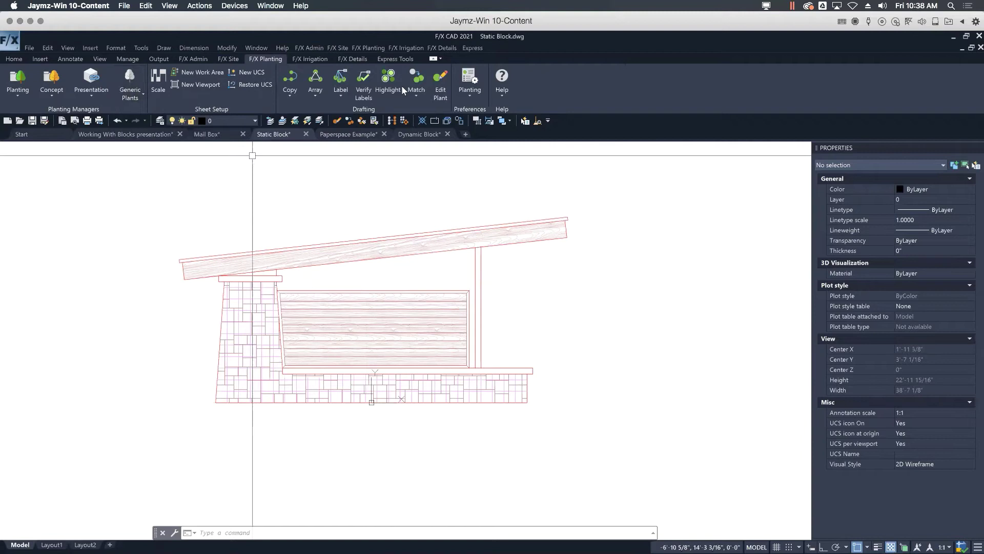
left_click(354, 59)
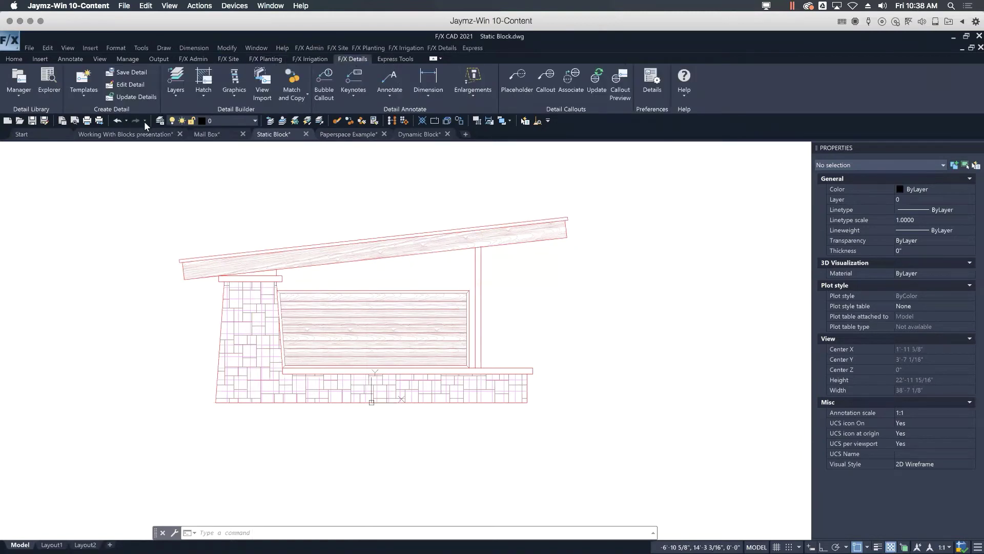
left_click(240, 94)
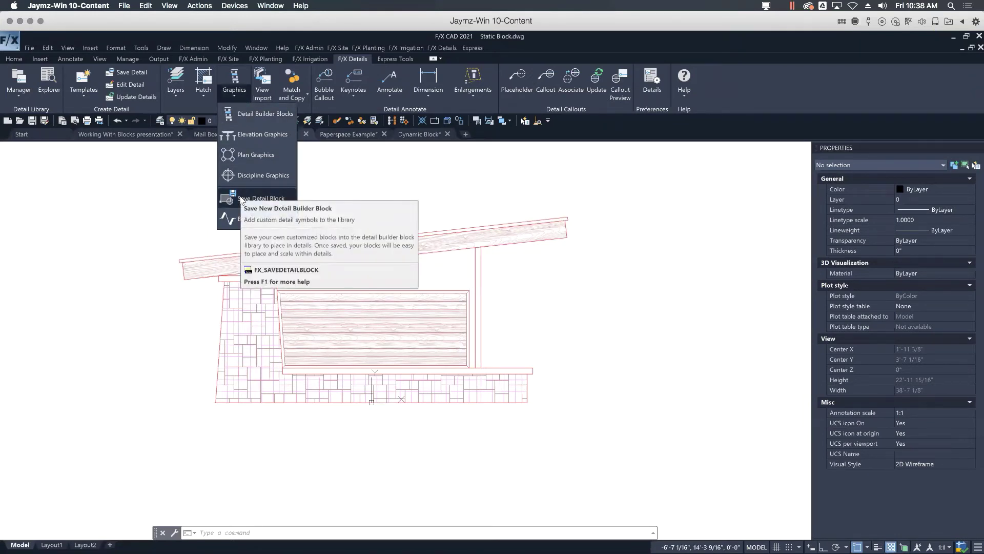
left_click(409, 188)
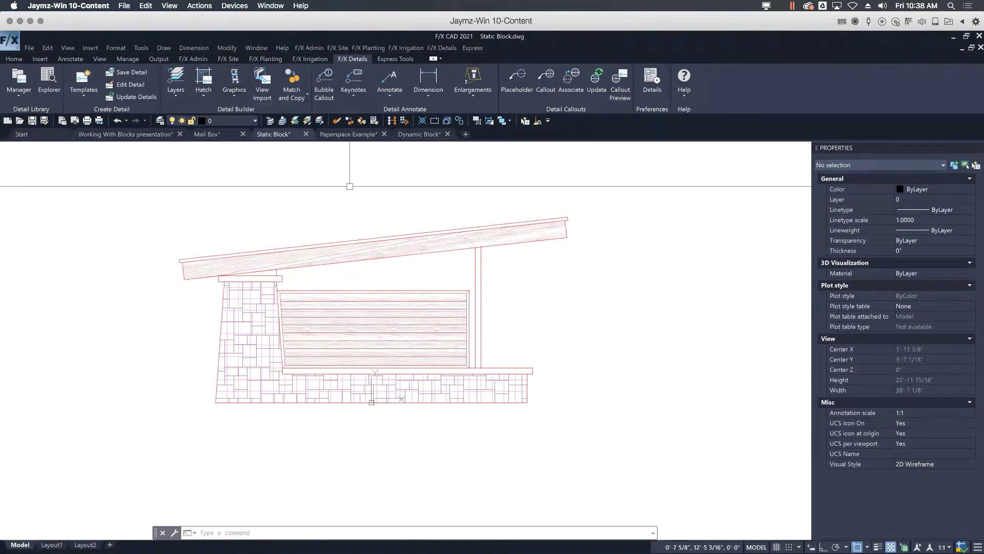
- Run the site Save Block command with the insertion point at 0,0 and select the entire kiosk elevation
left_click(323, 192)
left_click(229, 59)
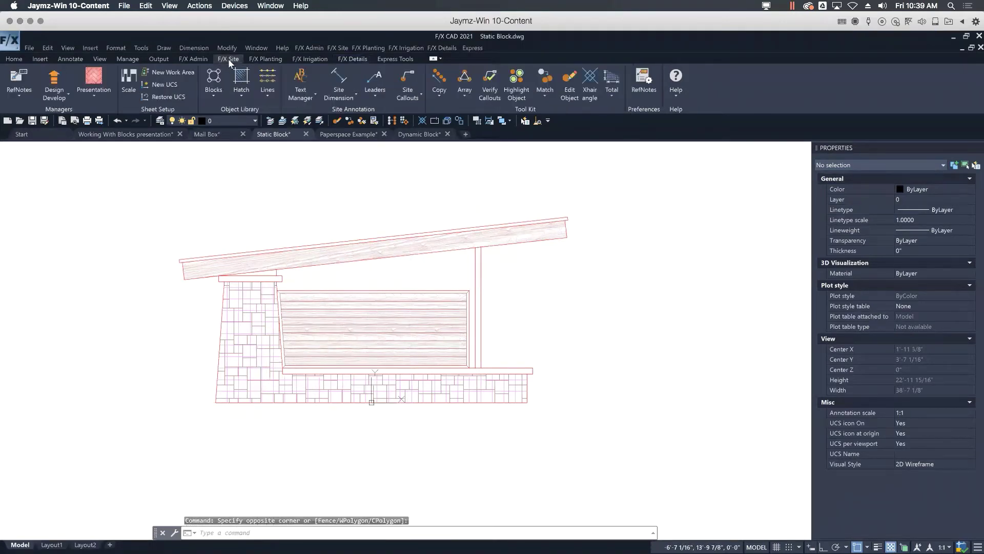
left_click(214, 92)
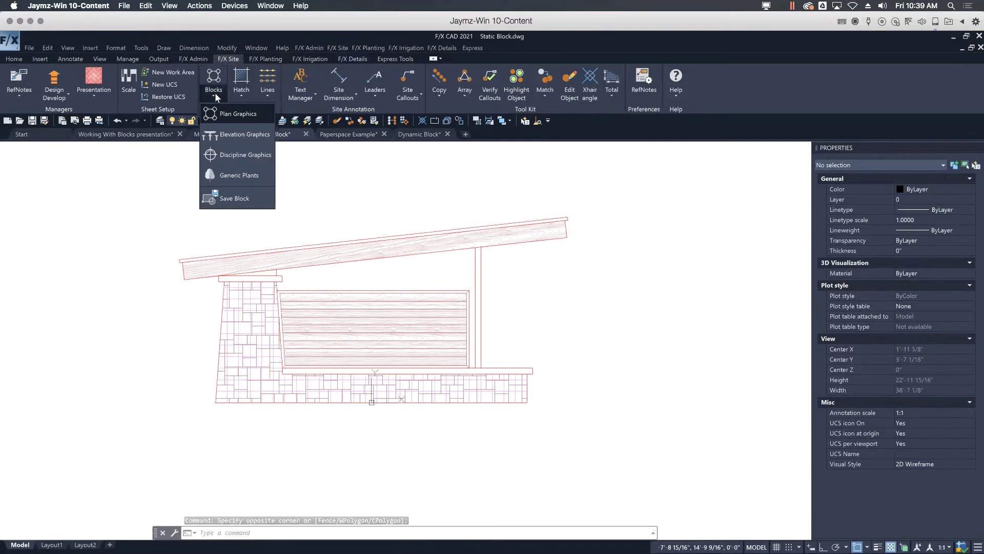
left_click(246, 199)
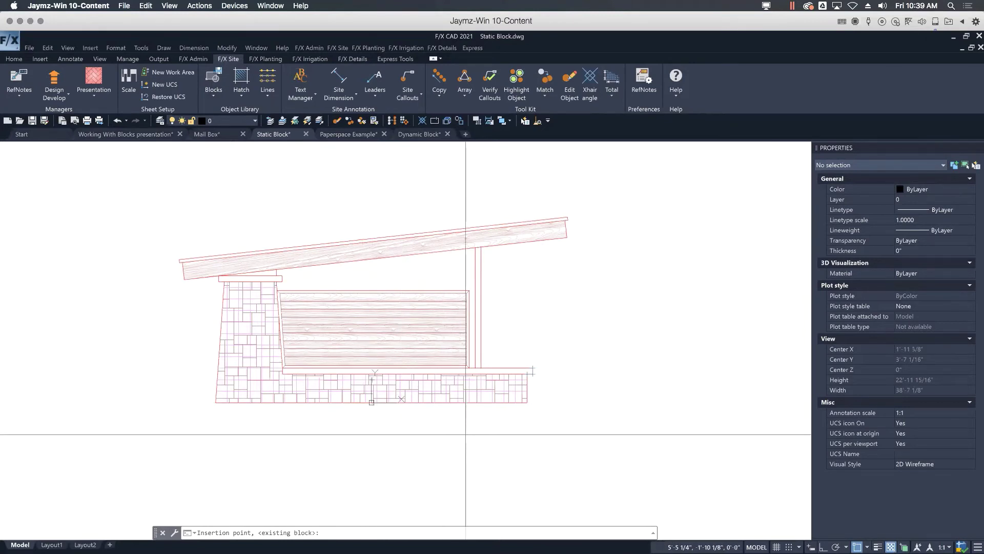
type("0,0")
key("Return")
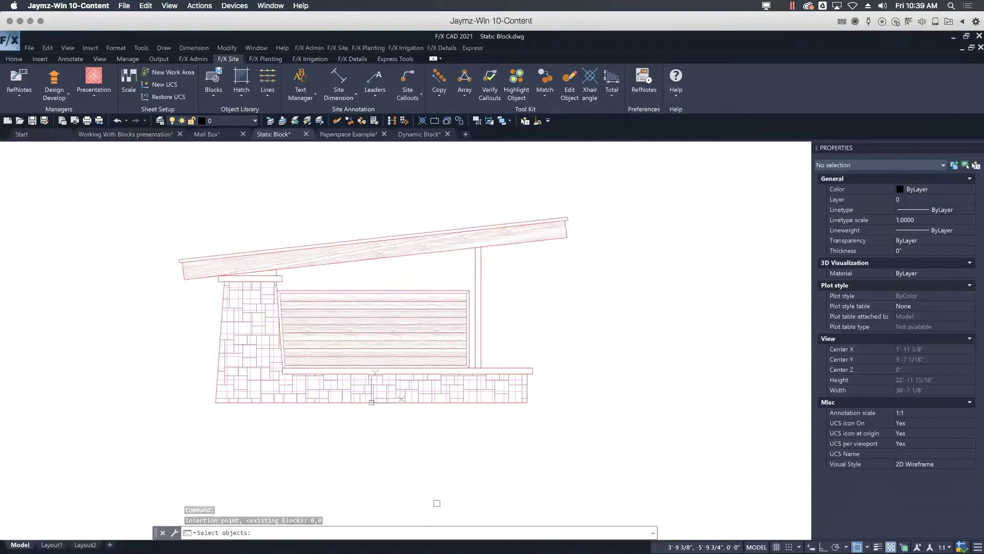
left_click(139, 145)
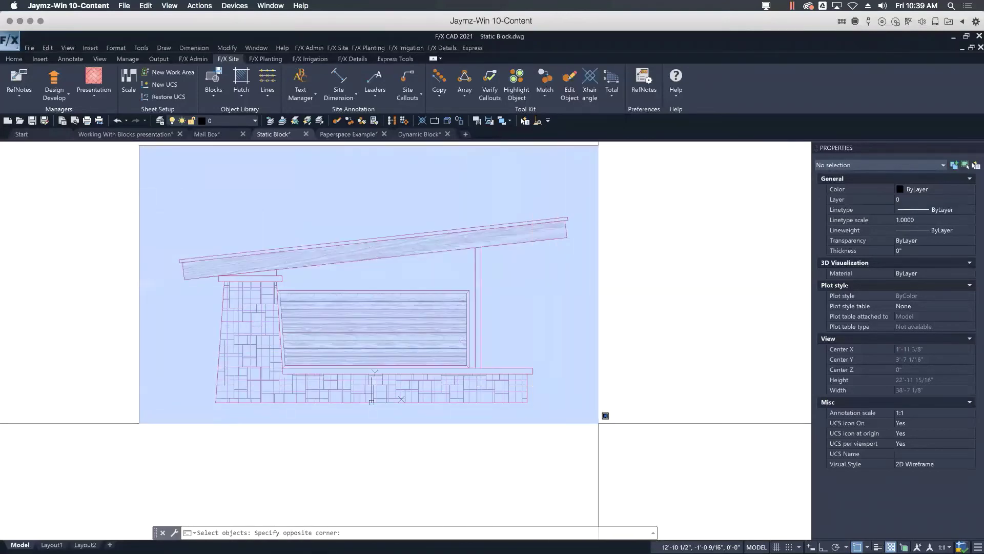
left_click(601, 421)
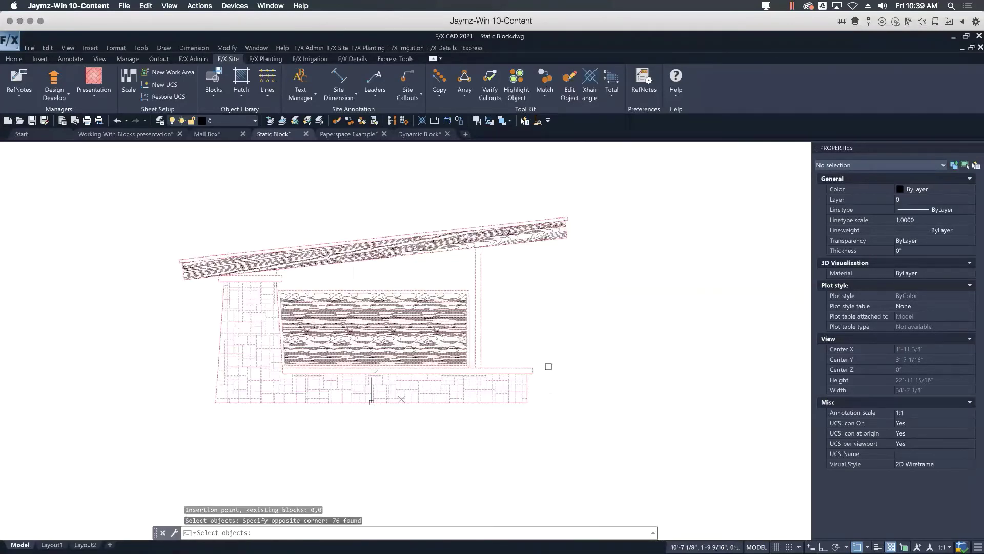
key("Return")
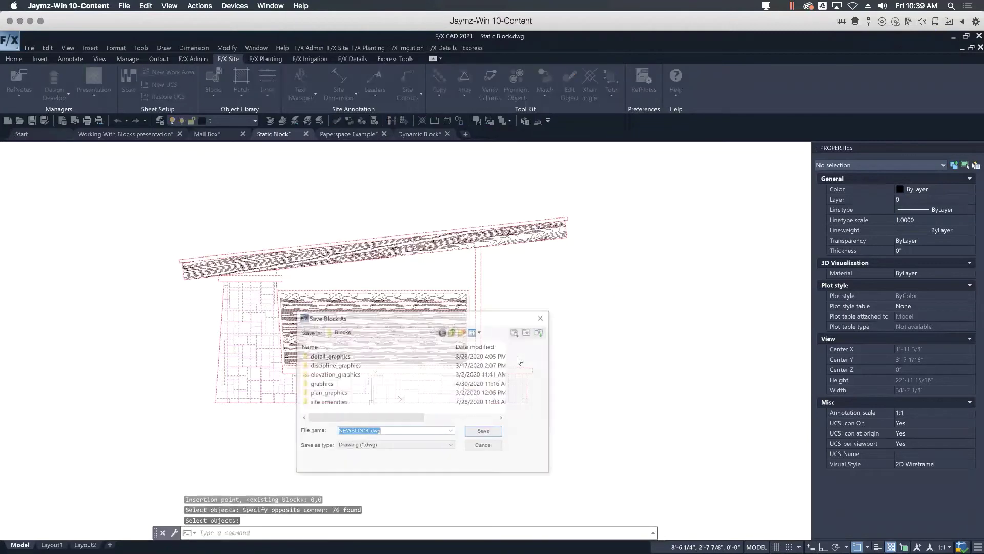
- Set the new block's file name to Webinar Test Block
left_click_drag(476, 320, 579, 179)
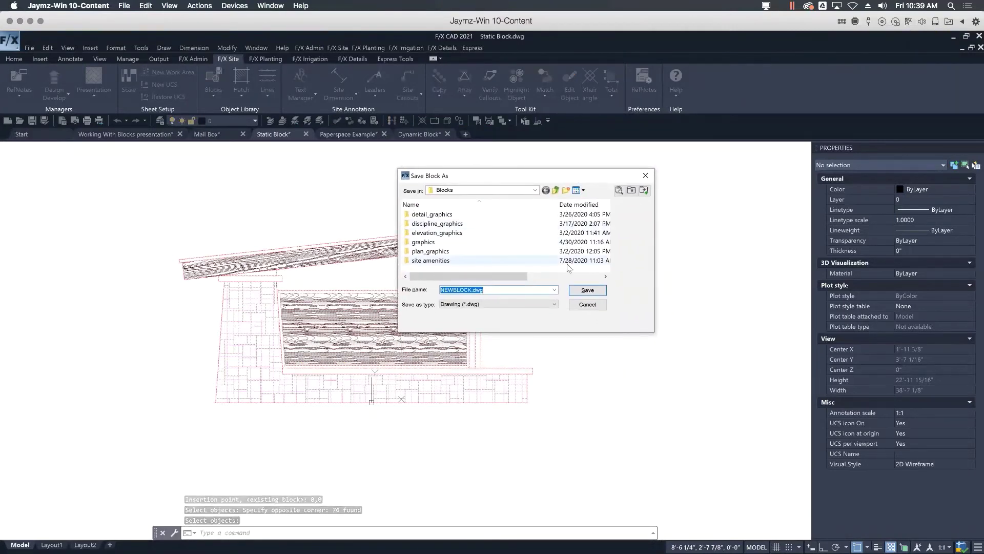
left_click(471, 290)
double_click(471, 290)
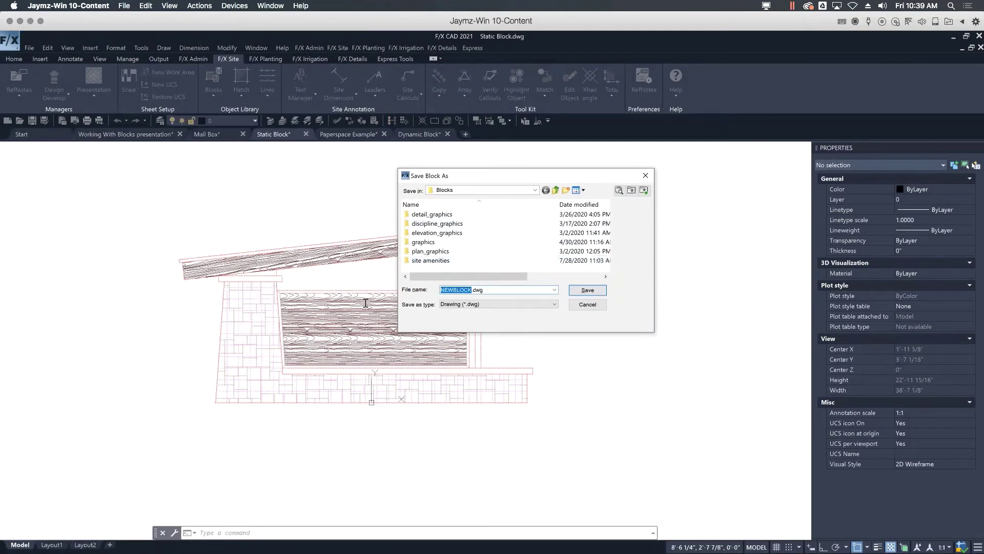
type("WEbinar")
key("BackSpace")
key("BackSpace")
key("BackSpace")
type("nar Test Block")
- Save the Webinar Test Block in the pavilions folder under elevation_graphics, 15-site_structures, with 1:1 scale, no rotation and inch units
double_click(449, 235)
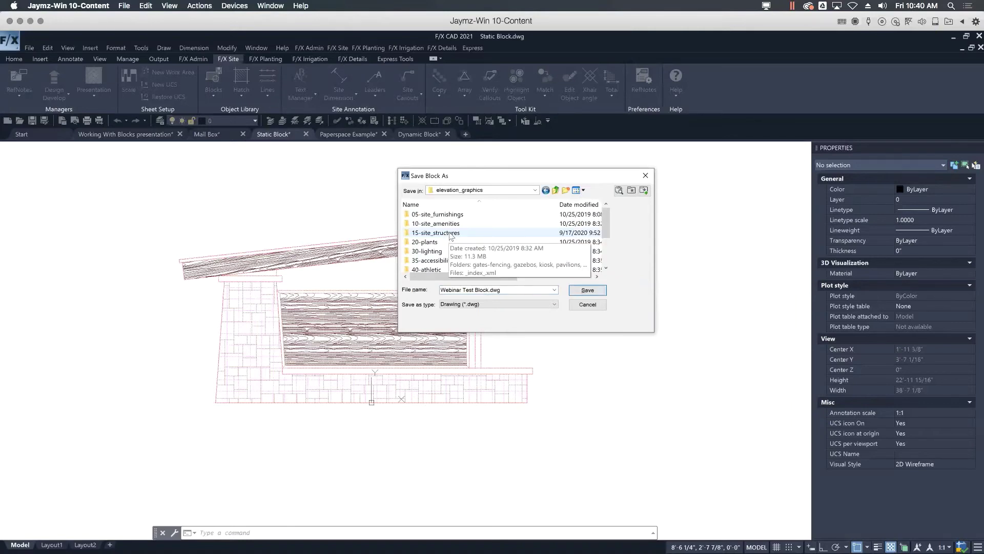
double_click(436, 233)
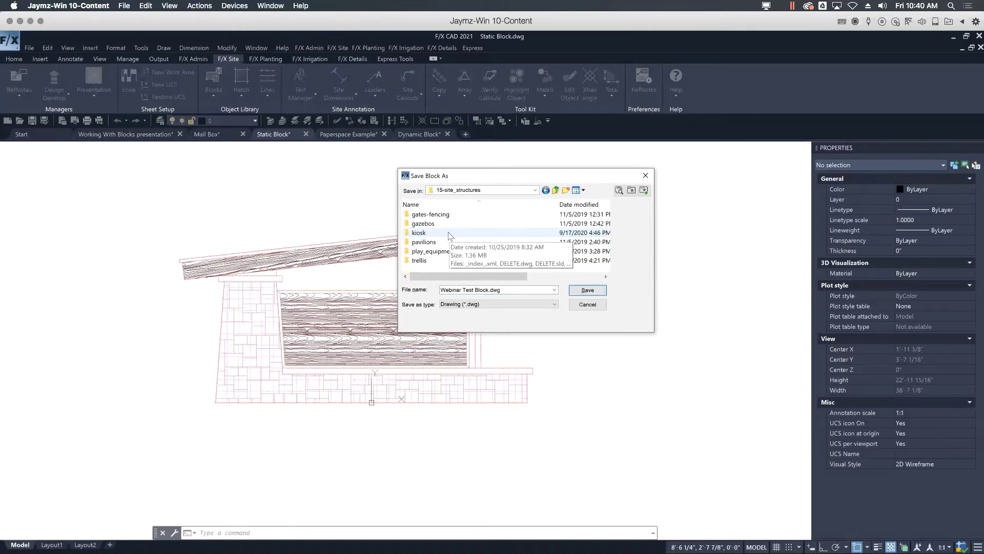
double_click(419, 232)
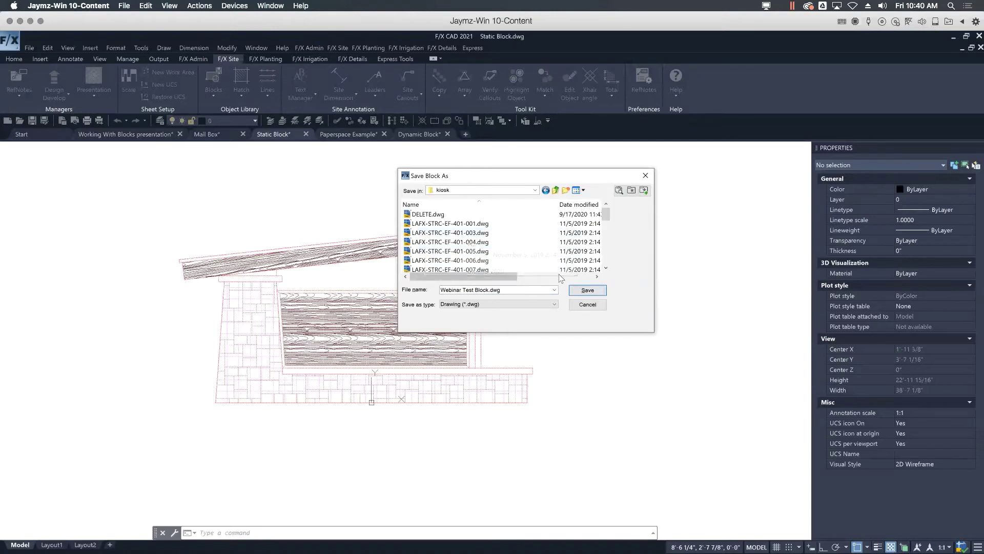
left_click(555, 191)
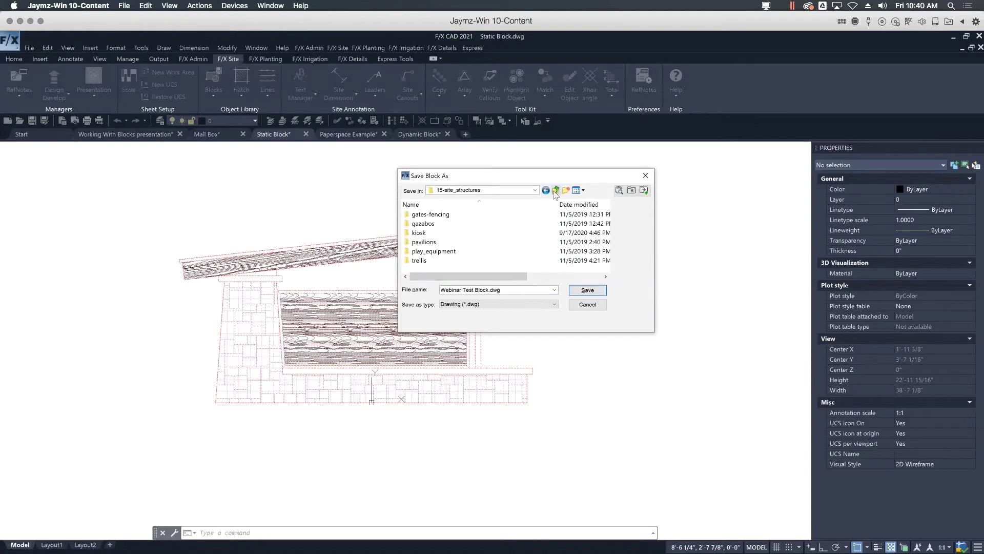
double_click(467, 243)
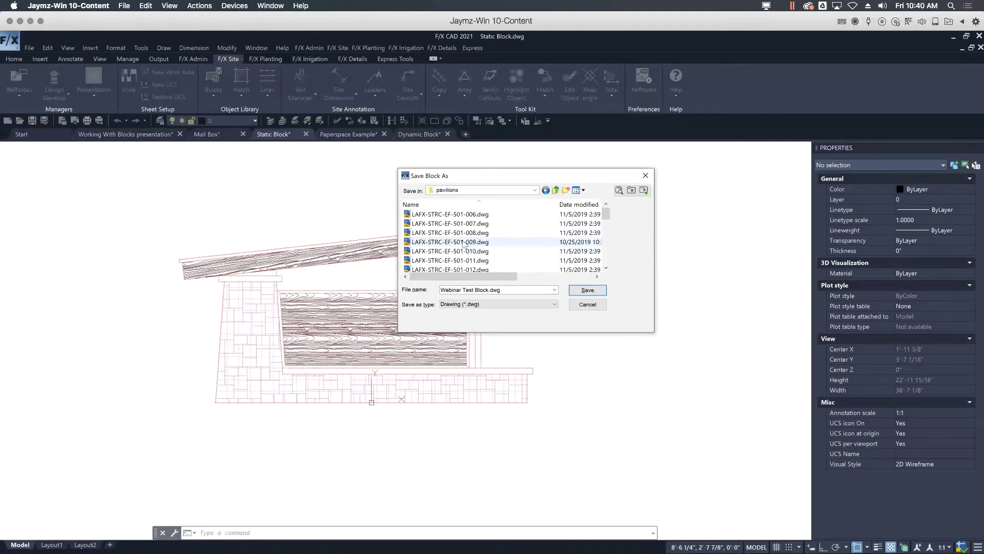
scroll(463, 246, "down", 10)
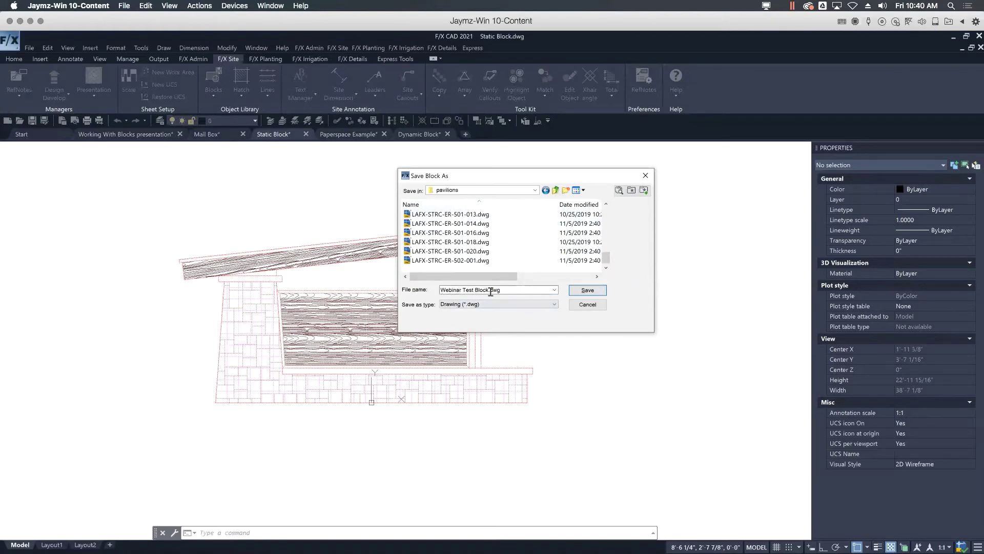
left_click(587, 290)
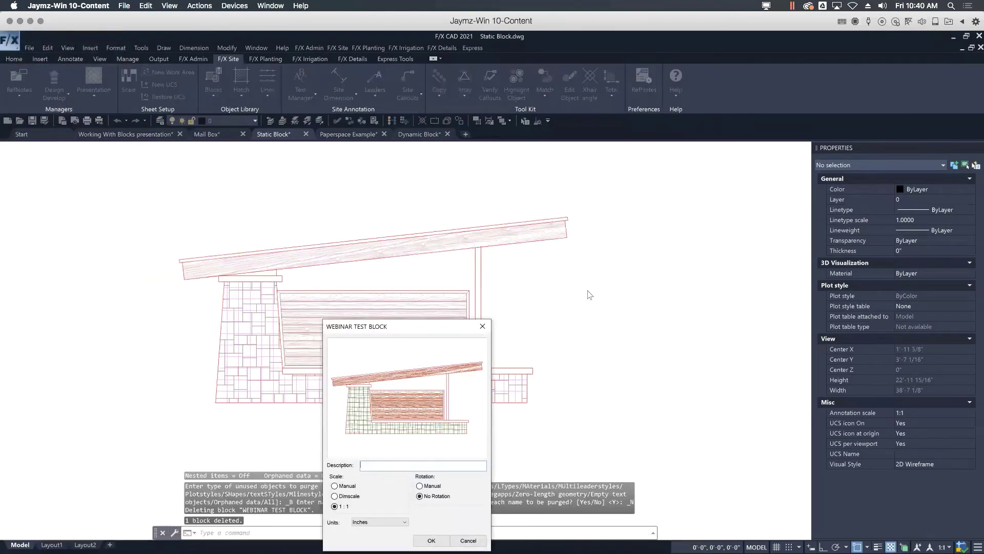
left_click_drag(445, 327, 575, 173)
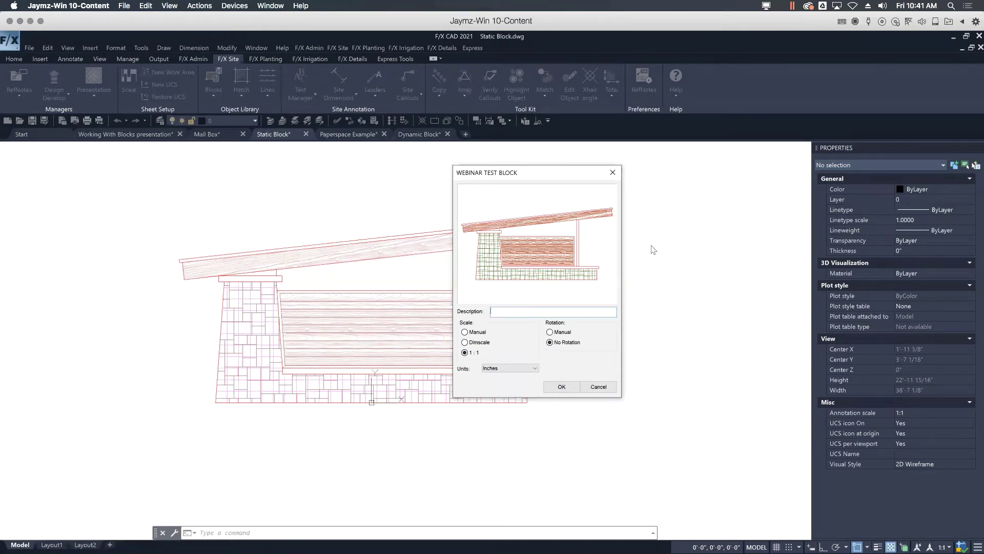
left_click(562, 387)
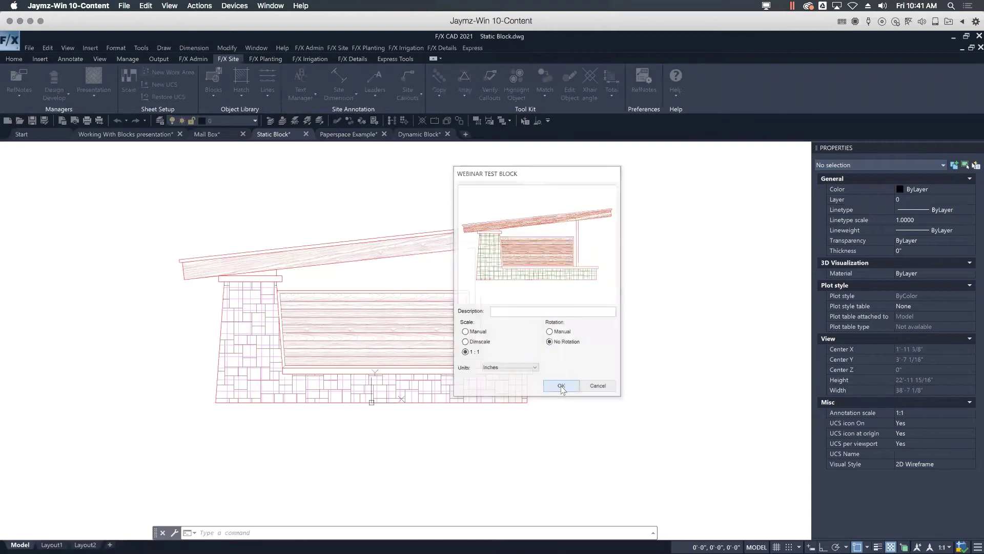
mouse_move(702, 323)
middle_mouse_down()
mouse_move(684, 301)
mouse_move(639, 300)
middle_mouse_up()
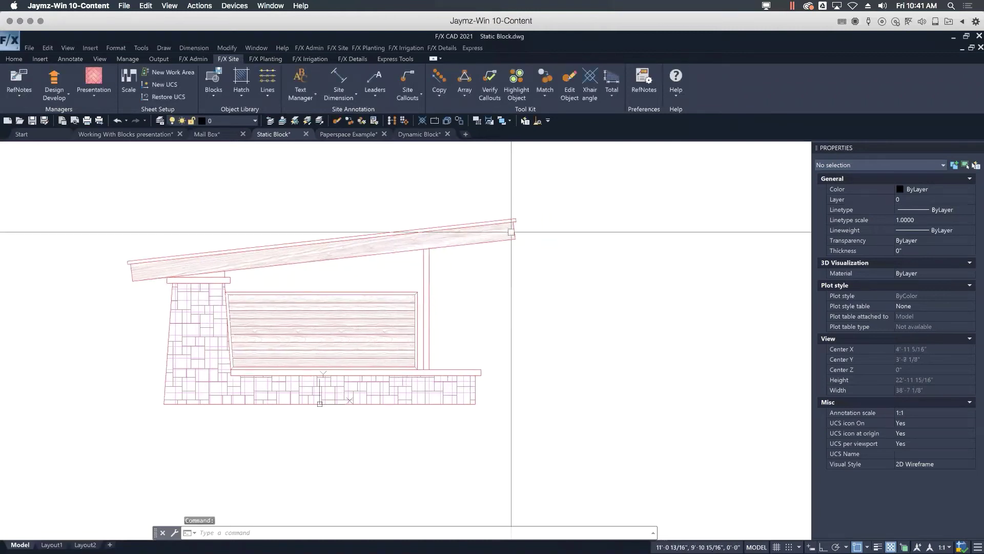
left_click(147, 259)
key("Escape")
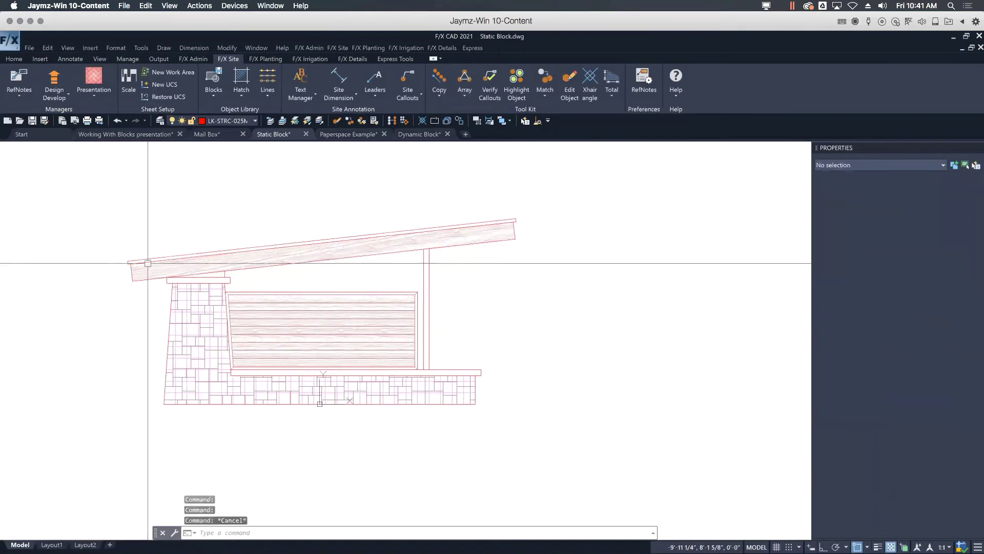
left_click(147, 264)
key("Escape")
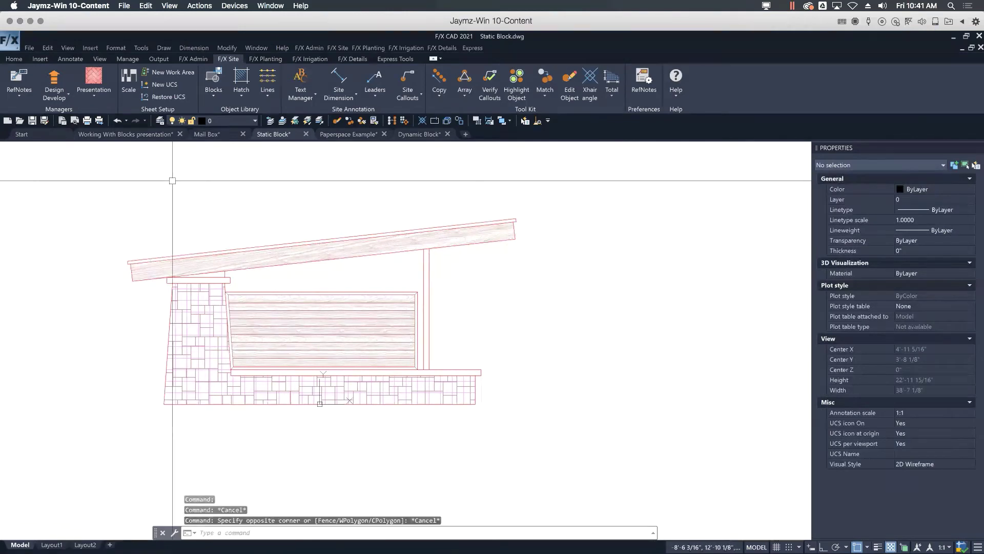
- Open the Elevation Graphics library and find the Webinar Test Block in the Pavilions category of Site Structures
left_click(218, 93)
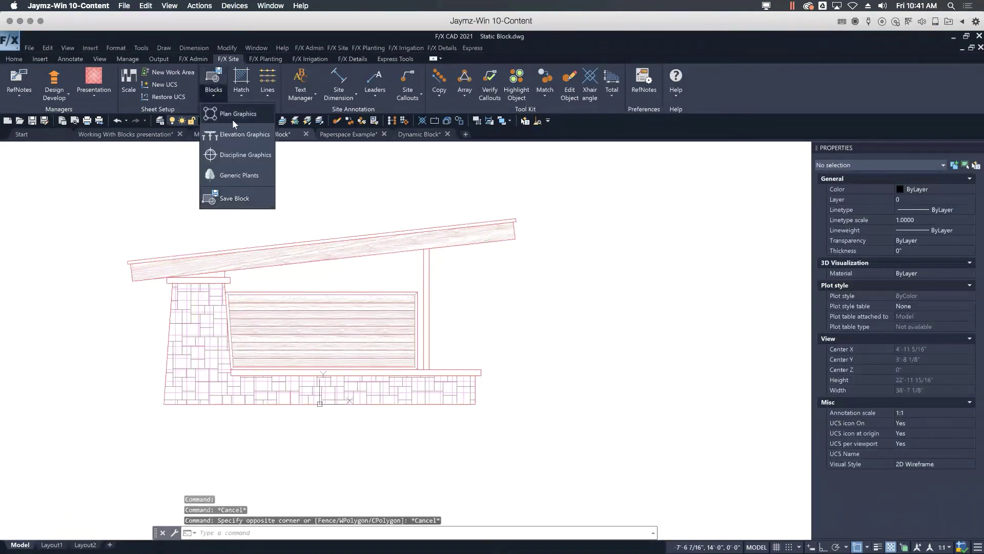
left_click(234, 135)
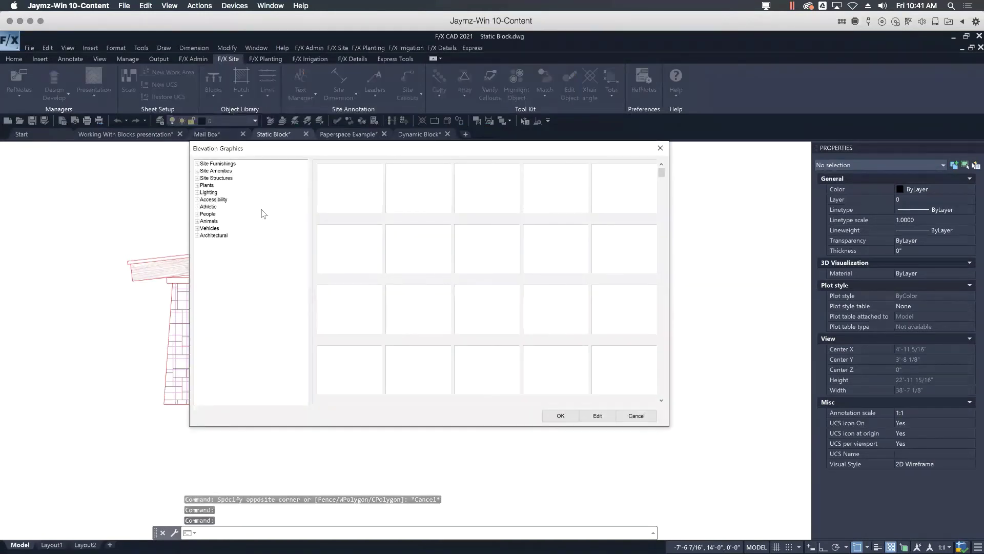
left_click(197, 178)
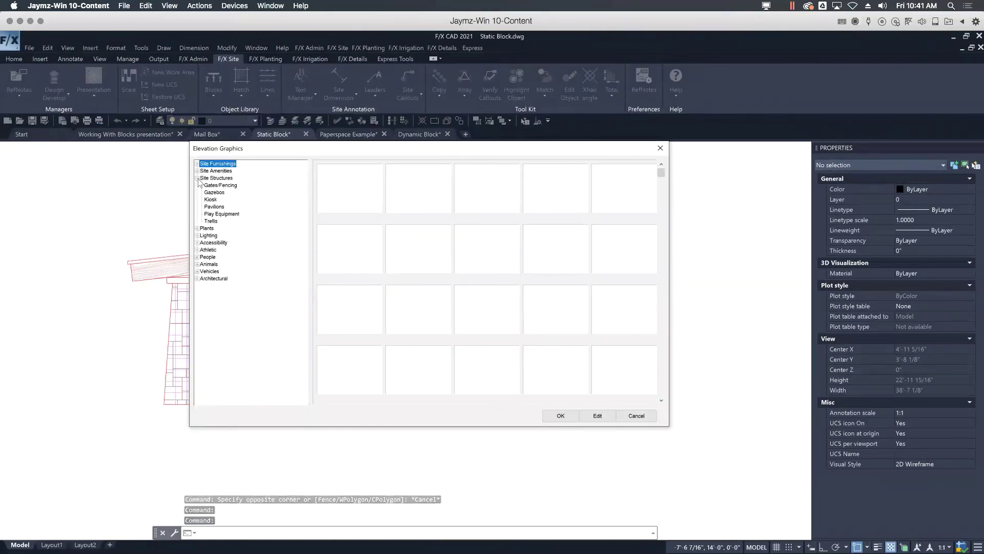
left_click(214, 192)
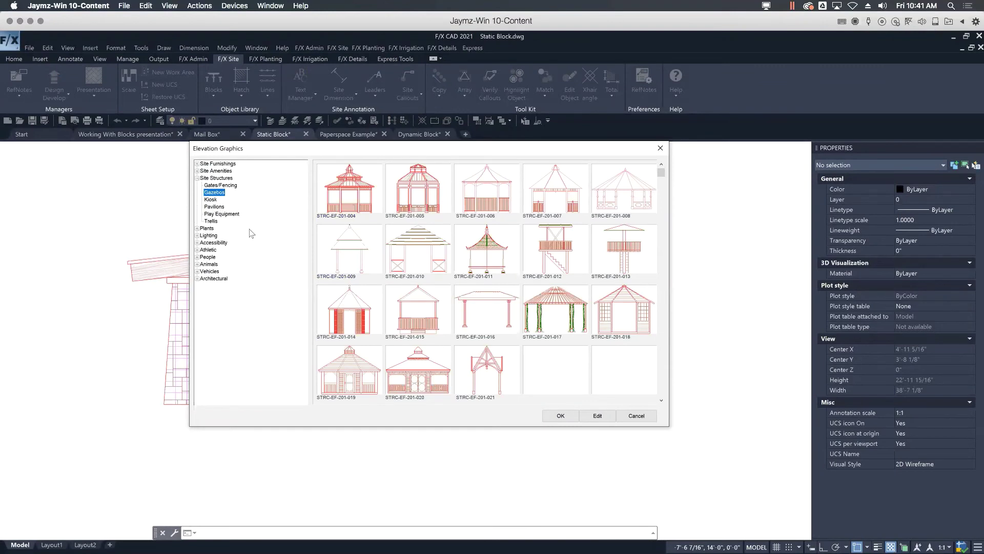
left_click(213, 207)
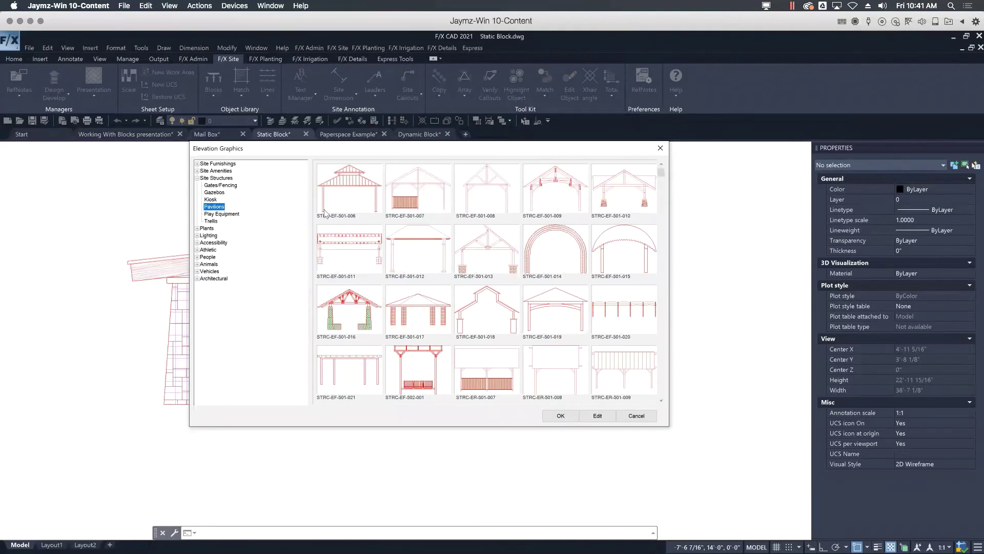
scroll(660, 402, "down", 2)
scroll(660, 402, "down", 1)
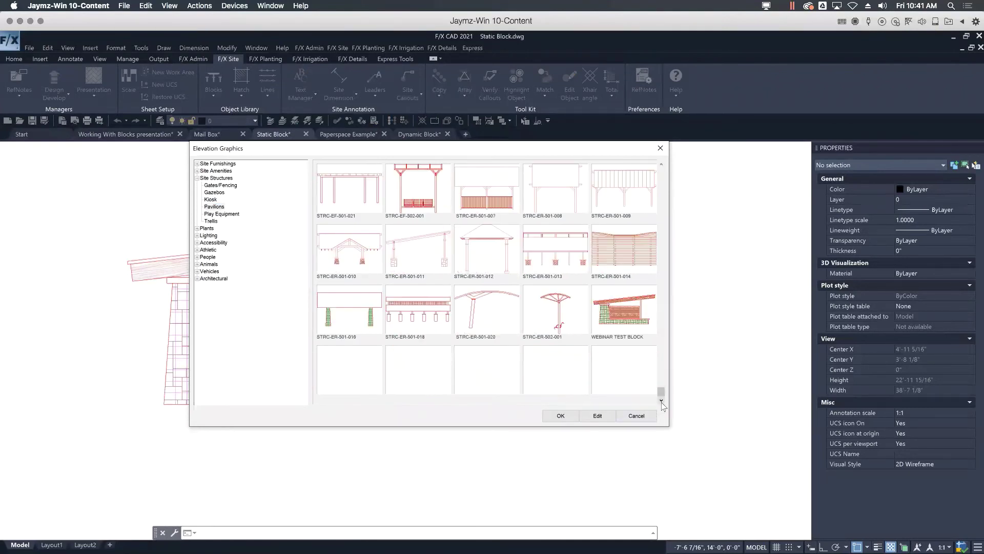
- Place the Webinar Test Block just to the right of the original kiosk elevation and end the placement
left_click(631, 315)
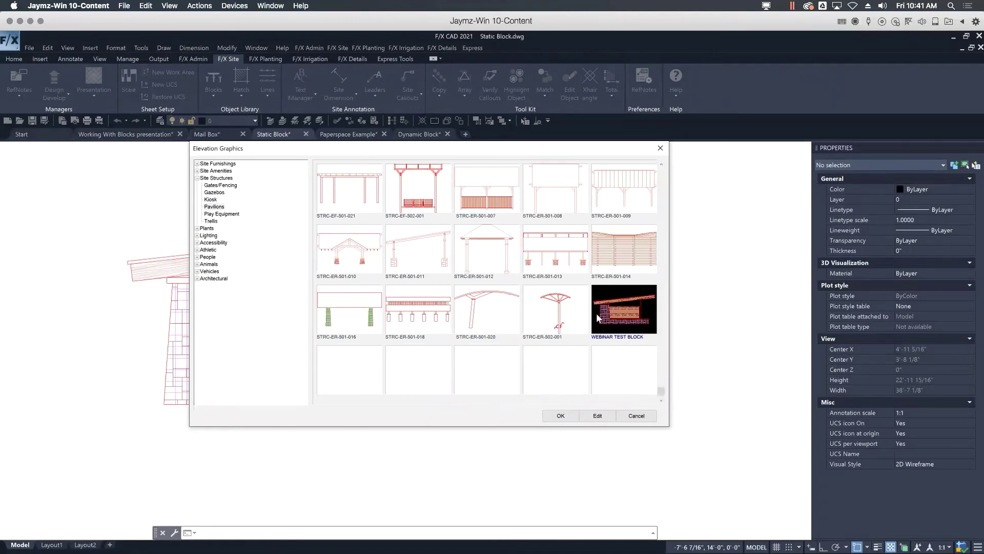
left_click(560, 416)
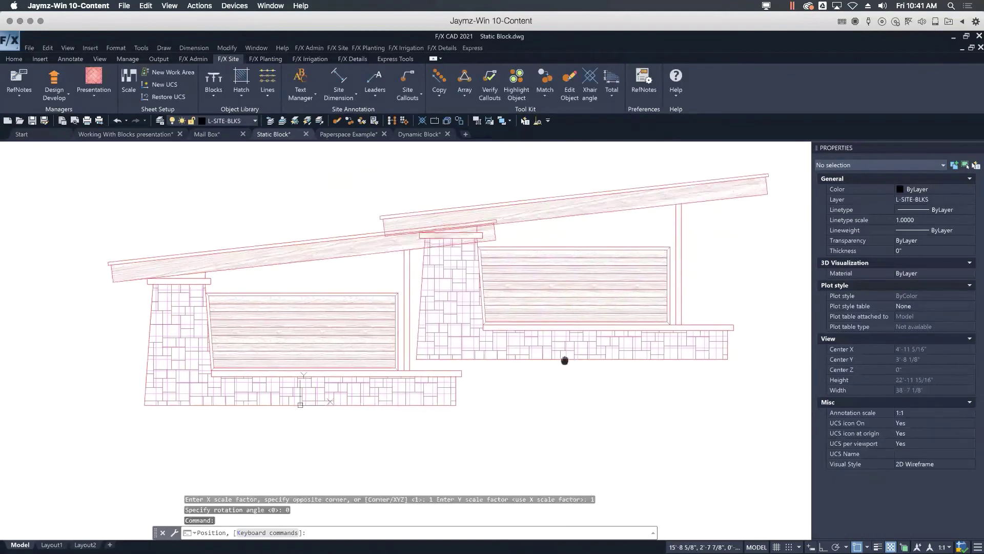
scroll(565, 361, "down", 5)
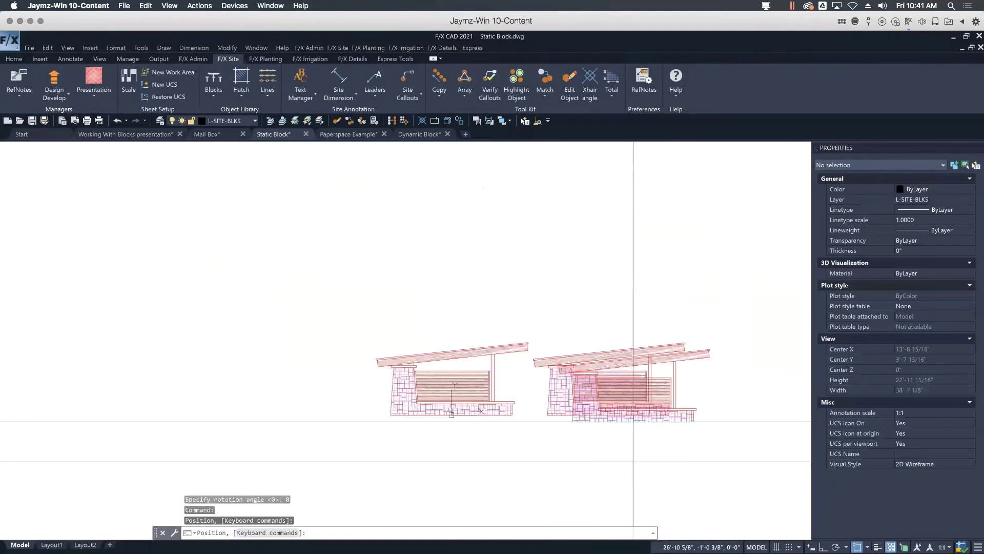
scroll(633, 421, "down", 3)
left_click(549, 392)
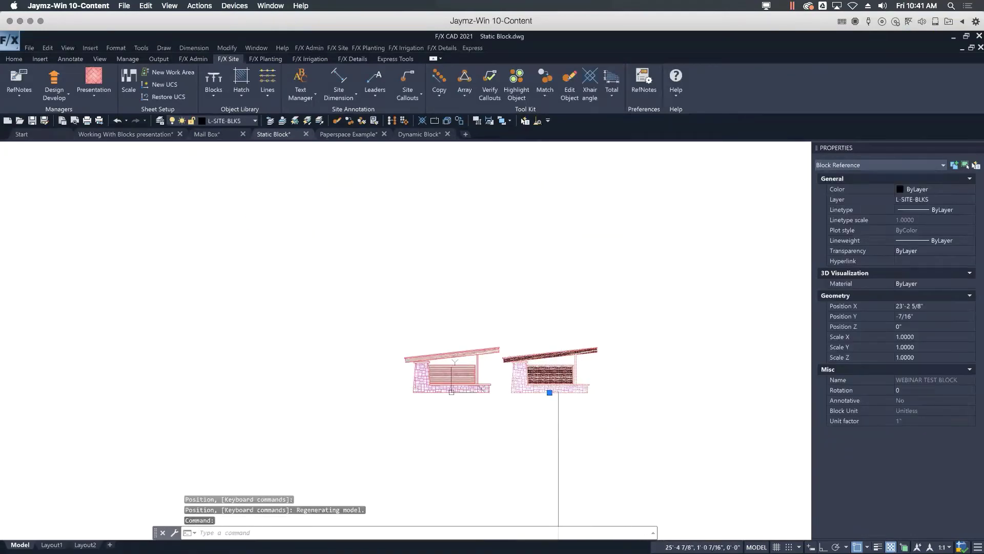
key("Escape")
- Compare the object types of the original kiosk linework and the placed block in their properties, then clear the selection
left_click_drag(357, 318, 501, 408)
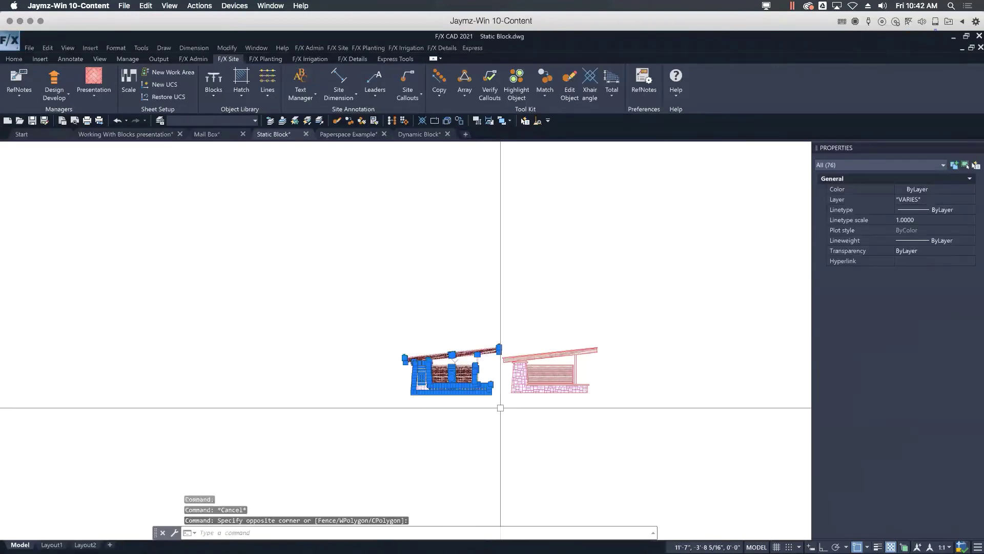
left_click(871, 165)
left_click(857, 175)
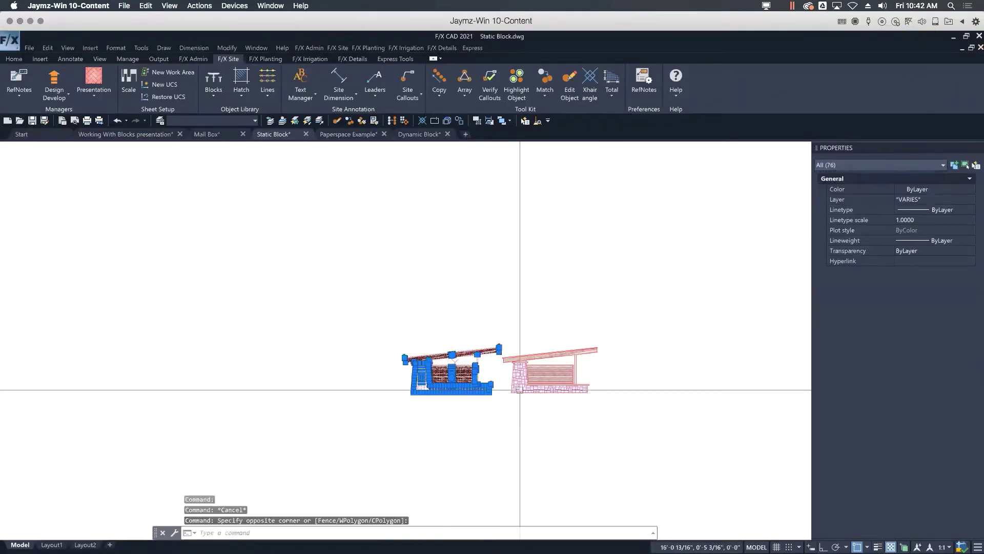
key("Escape")
left_click(533, 354)
left_click(878, 165)
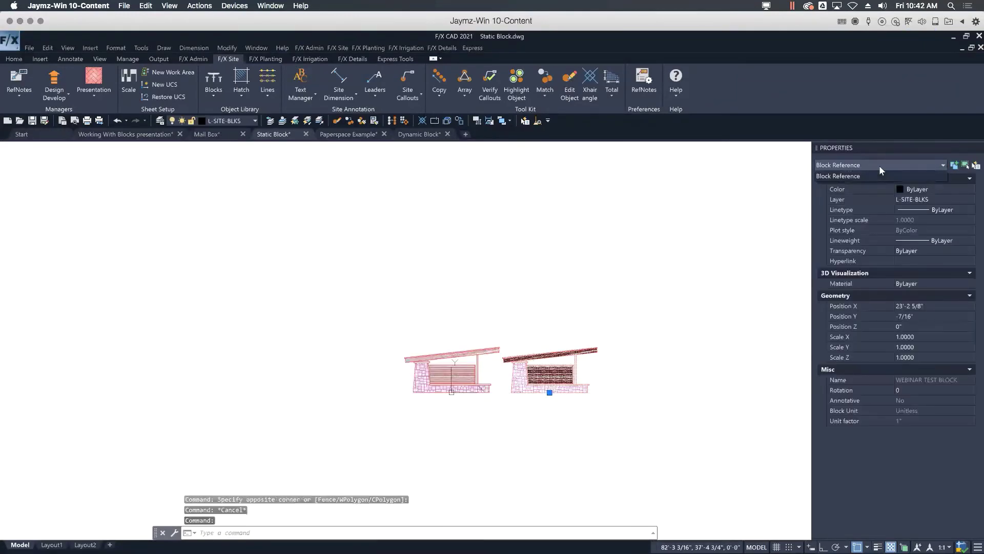
key("Escape")
key("Escape")
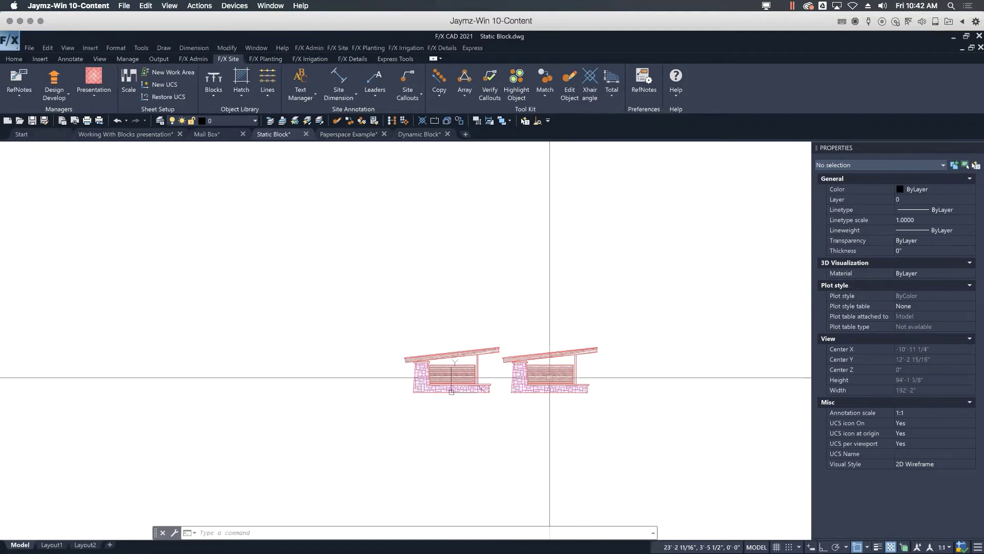
- Switch to the Paperspace Example drawing and end object isolation at the landscape architect stamp in the 24x36 title block
left_click(349, 134)
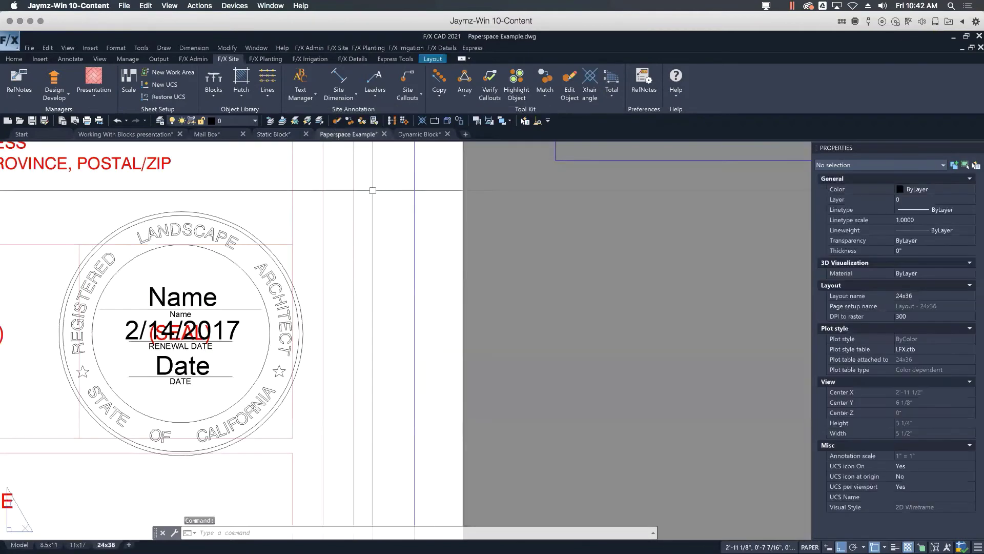
middle_click_drag(390, 208, 528, 210)
scroll(528, 210, "down", 6)
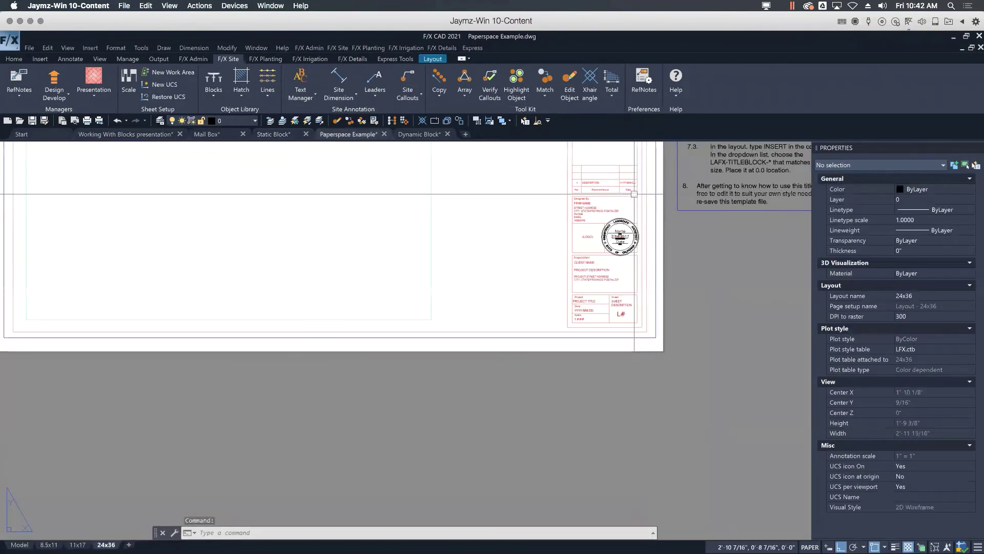
scroll(528, 211, "up", 1)
scroll(641, 338, "down", 3)
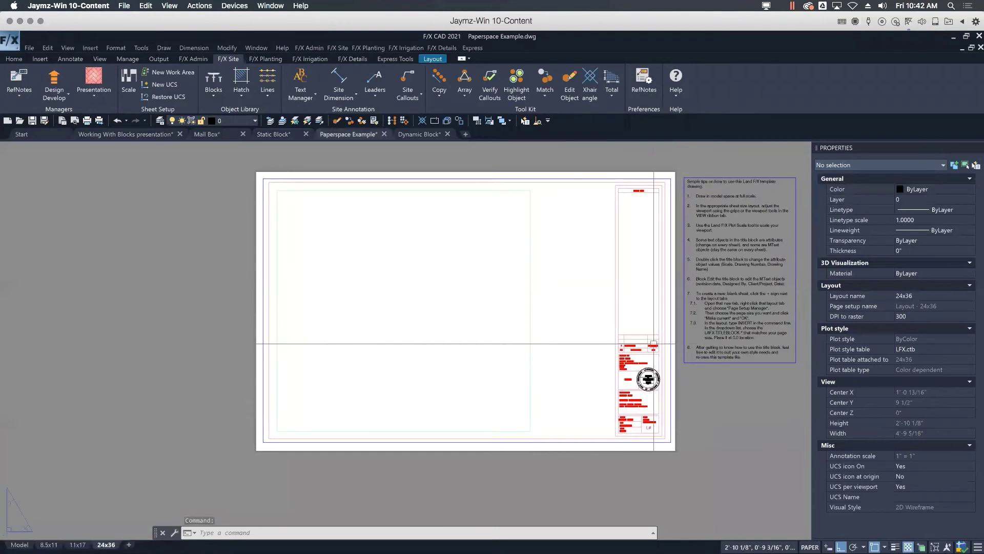
scroll(648, 383, "up", 5)
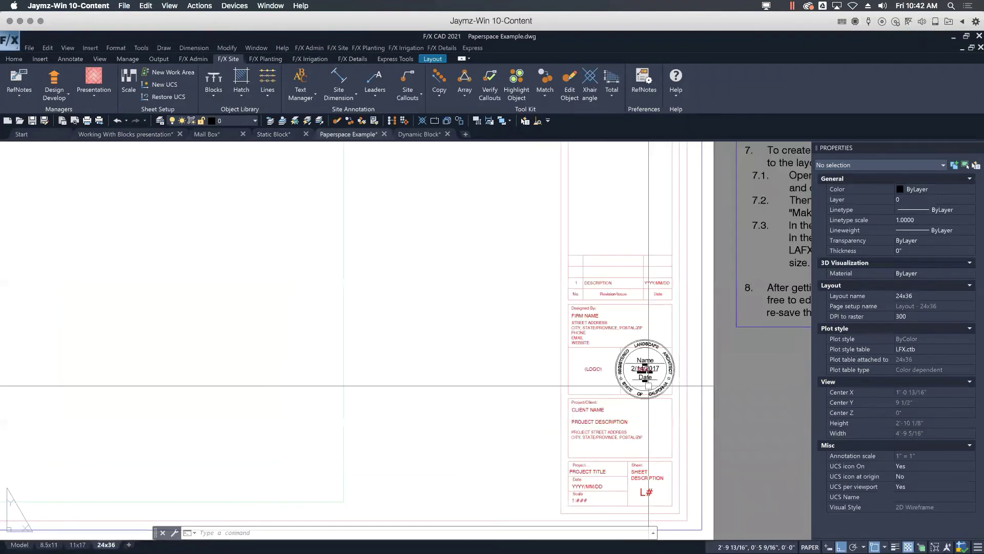
middle_click_drag(674, 382, 448, 341)
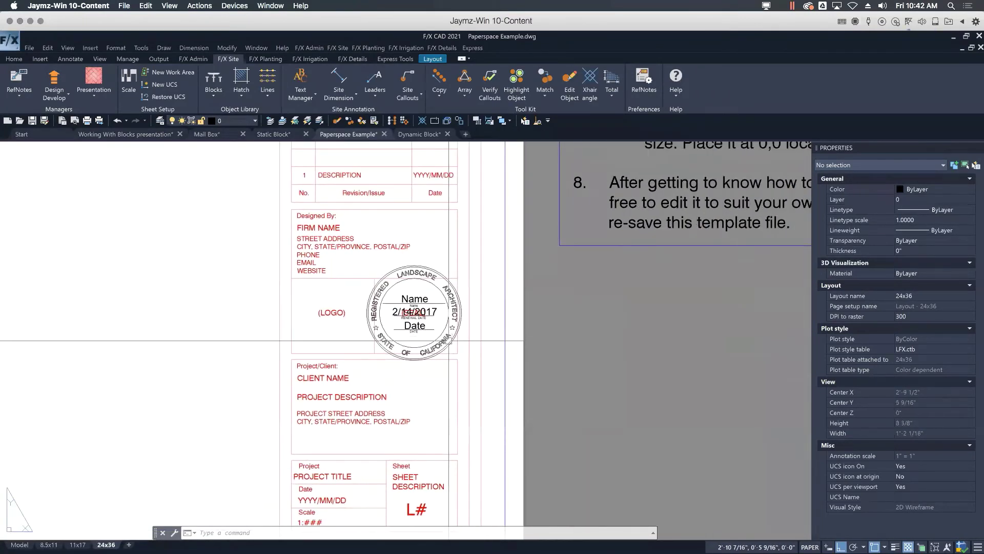
left_click(446, 343)
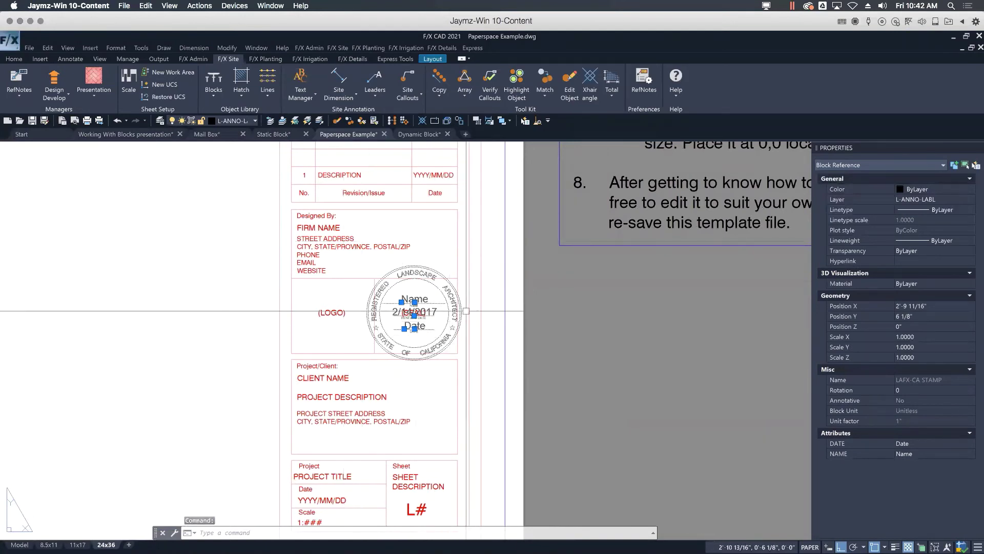
right_click(489, 287)
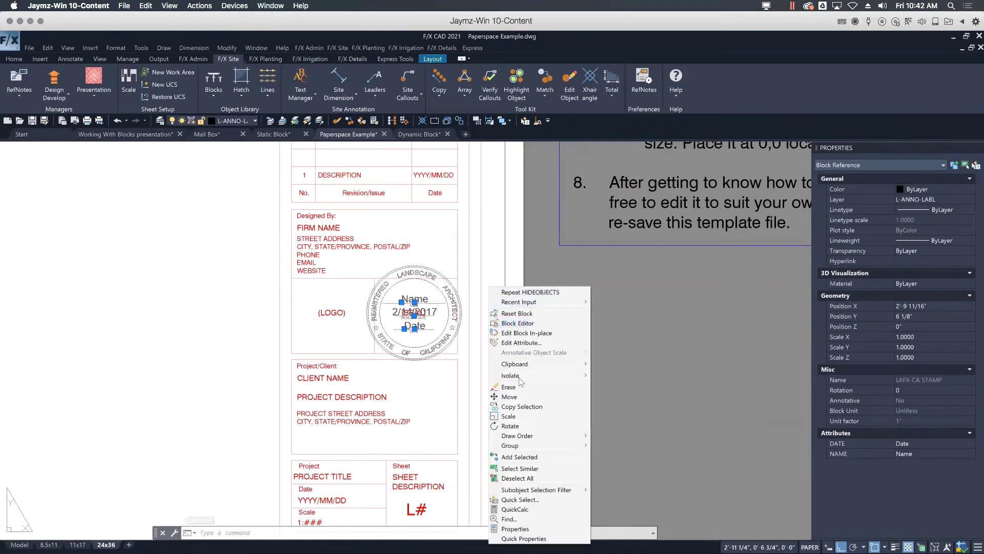
mouse_move(532, 378)
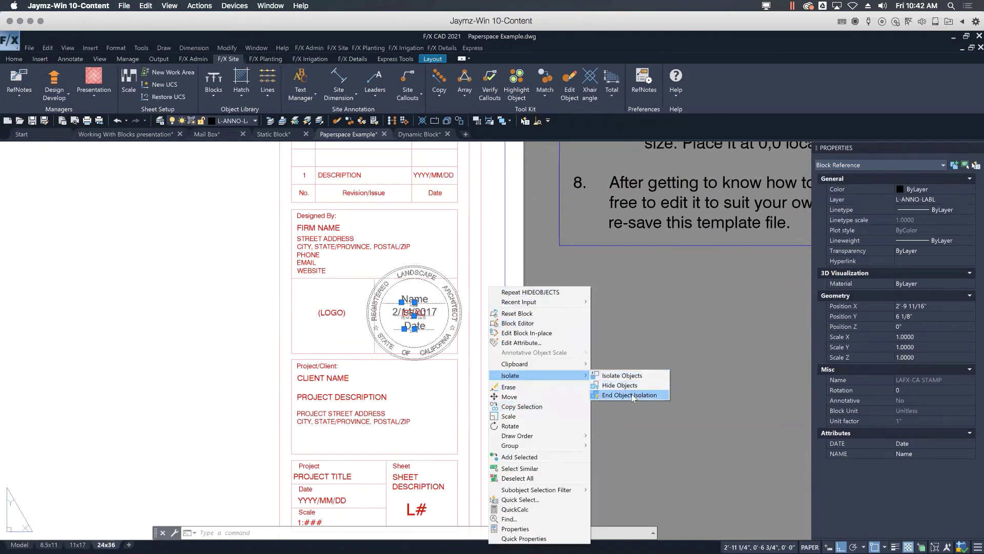
left_click(630, 395)
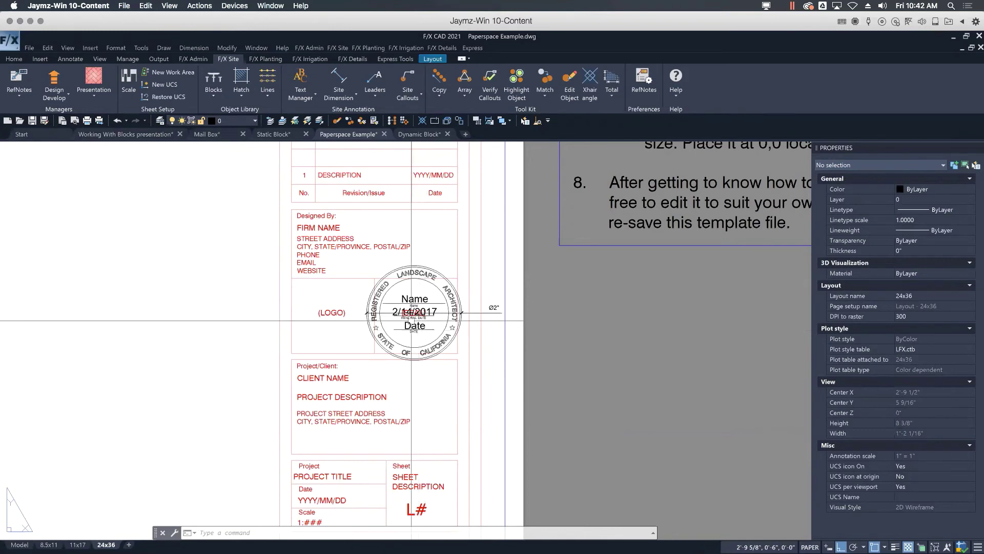
- Delete the diameter dimension beside the stamp and start saving the stamp block to the library with its center as the insertion point
left_click(498, 310)
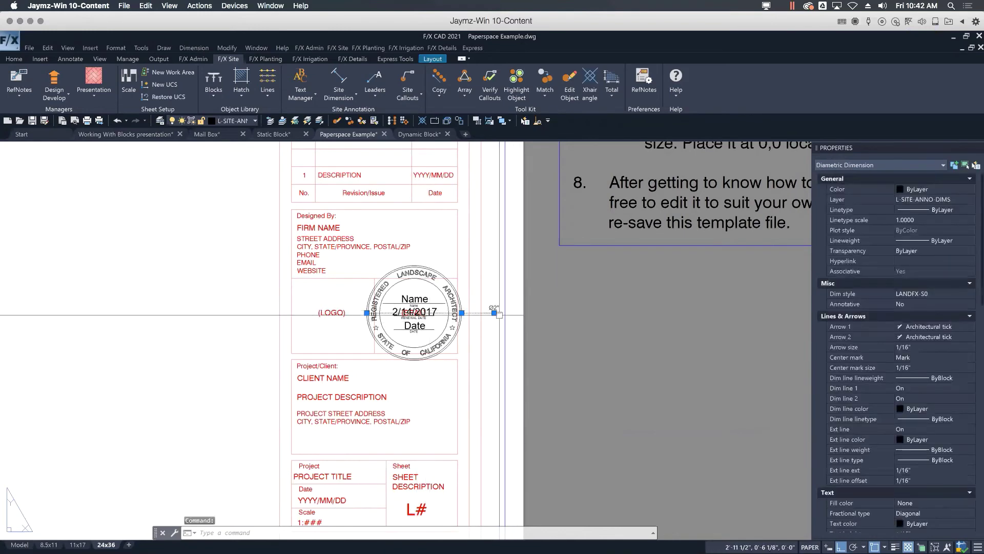
key("Delete")
left_click(416, 264)
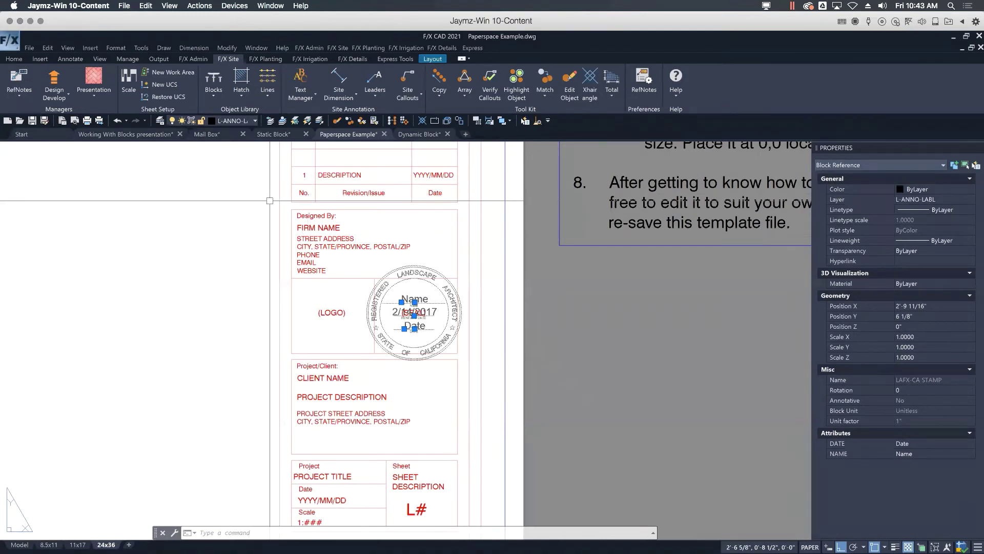
left_click(214, 92)
left_click(246, 204)
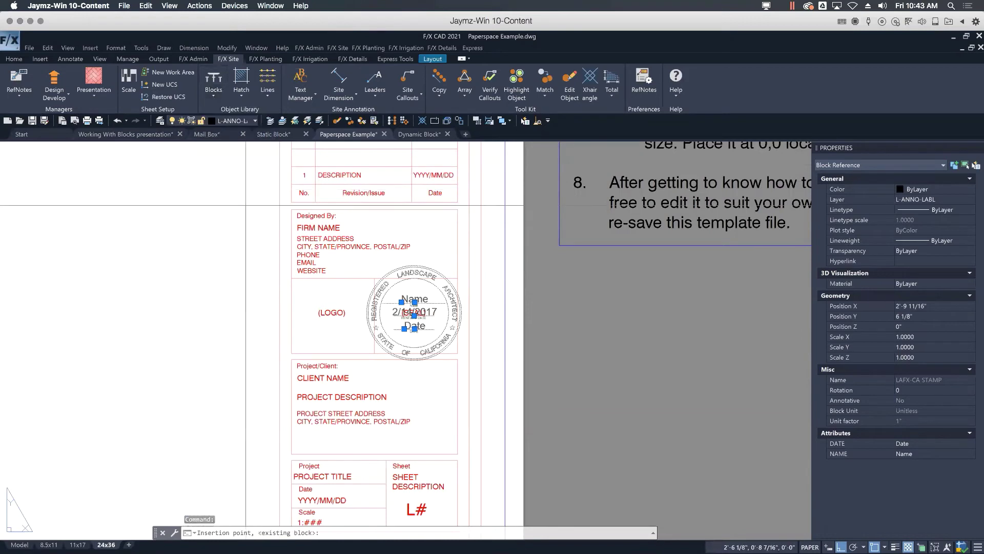
left_click(414, 316)
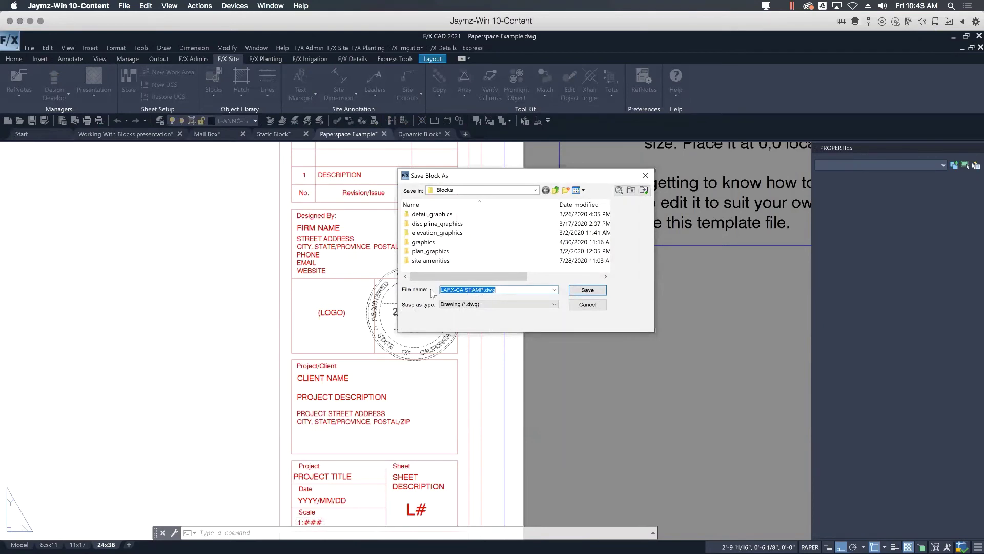
- Save the stamp as Webinar Test.dwg in discipline_graphics\95-user_defined, rename the drawing's block to match, and accept 1:1 scale with no rotation in inches
left_click(454, 291)
left_click_drag(483, 289, 410, 290)
type("Webinar Test")
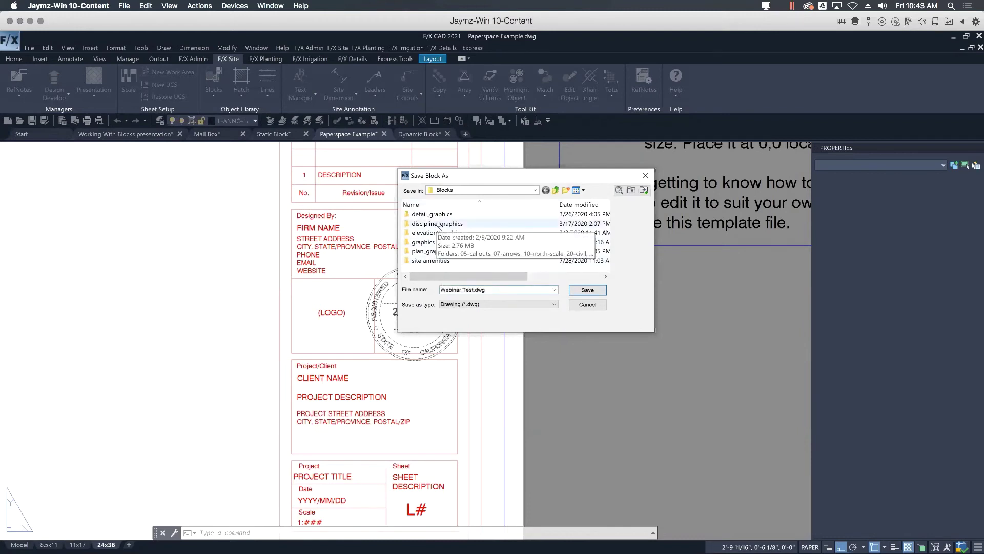
double_click(436, 224)
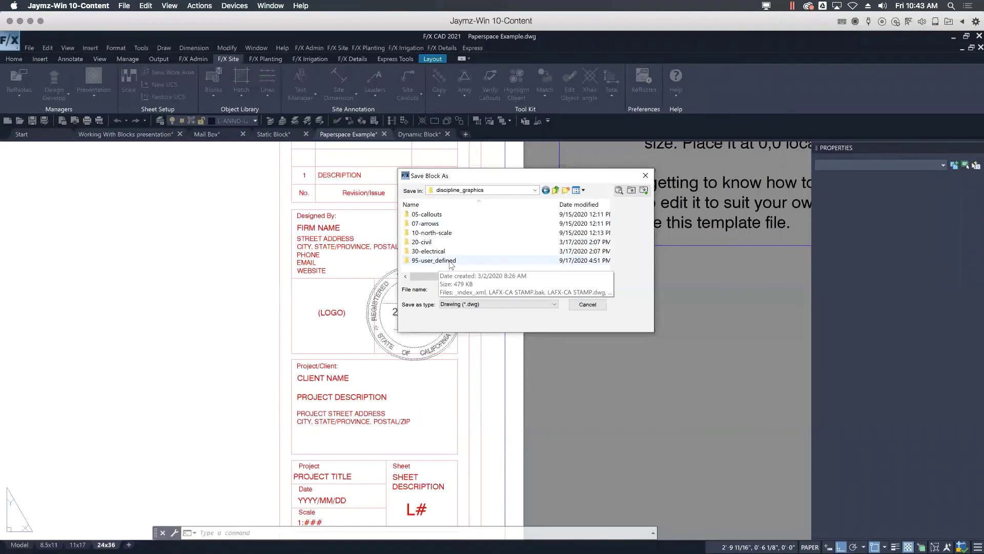
double_click(434, 260)
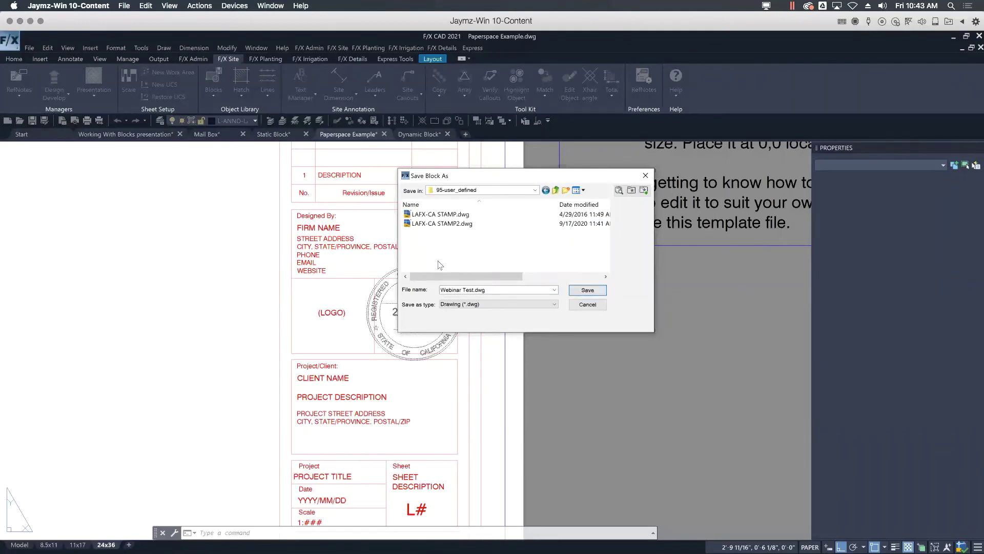
left_click(583, 290)
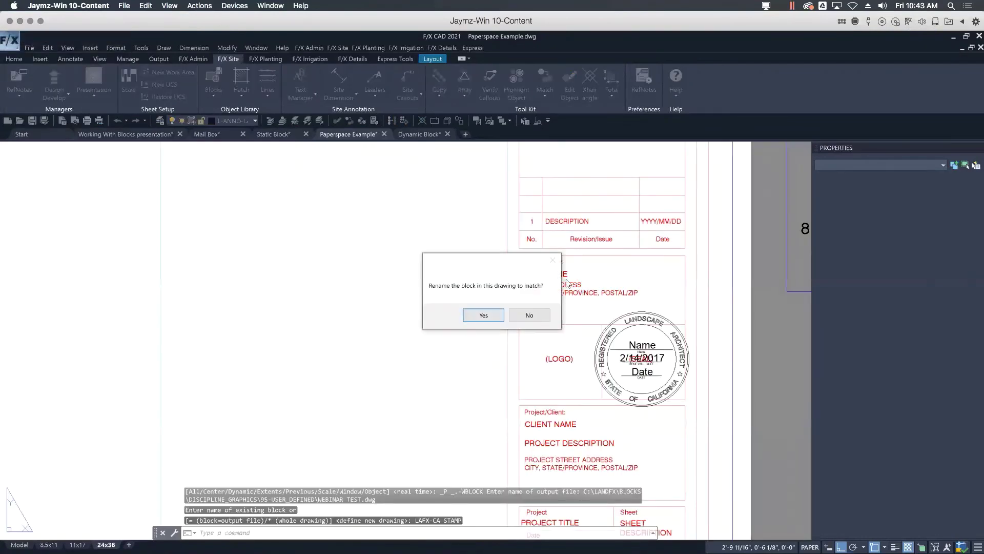
left_click(482, 315)
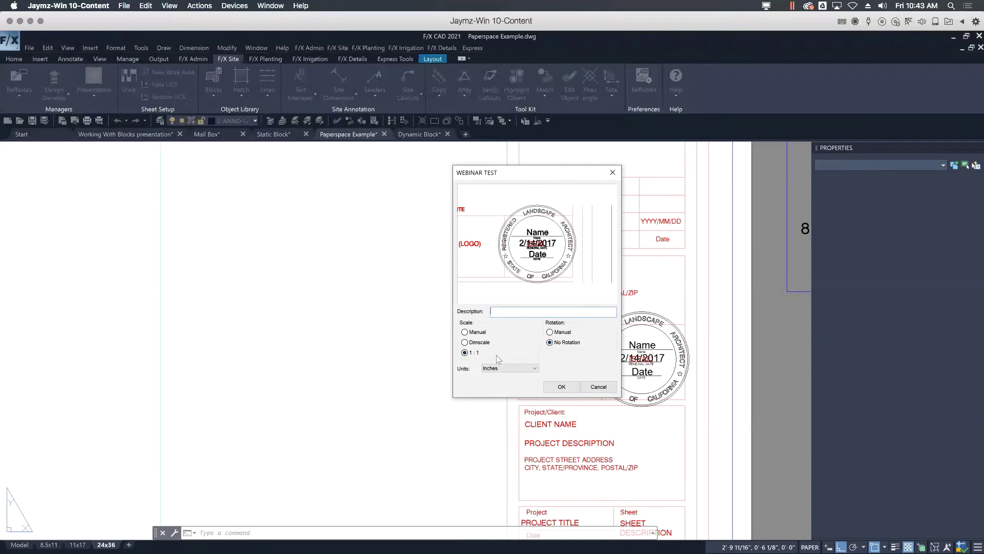
left_click(561, 387)
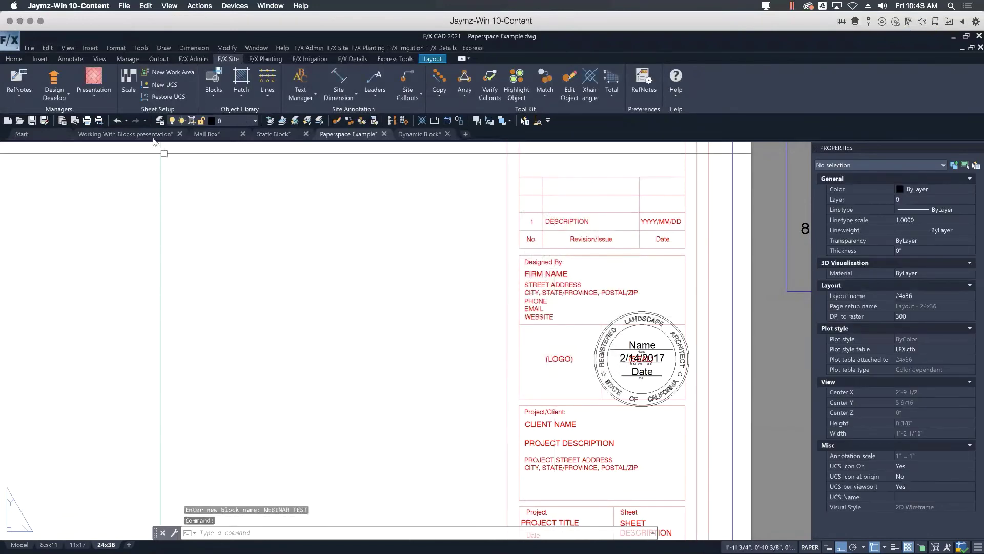
- Check the User Defined category of the Discipline Graphics library for the saved Webinar Test block and close the library
left_click(211, 97)
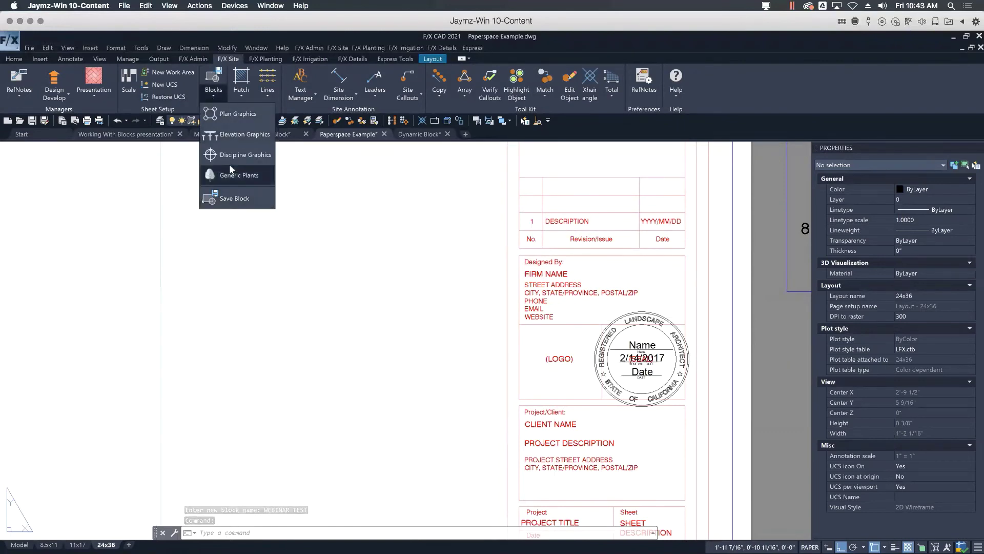
left_click(241, 154)
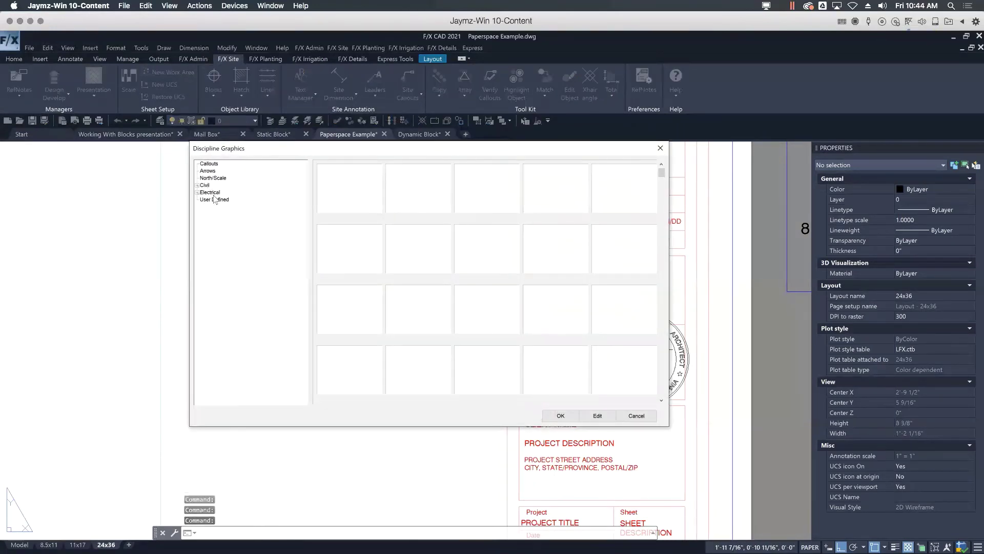
left_click(210, 201)
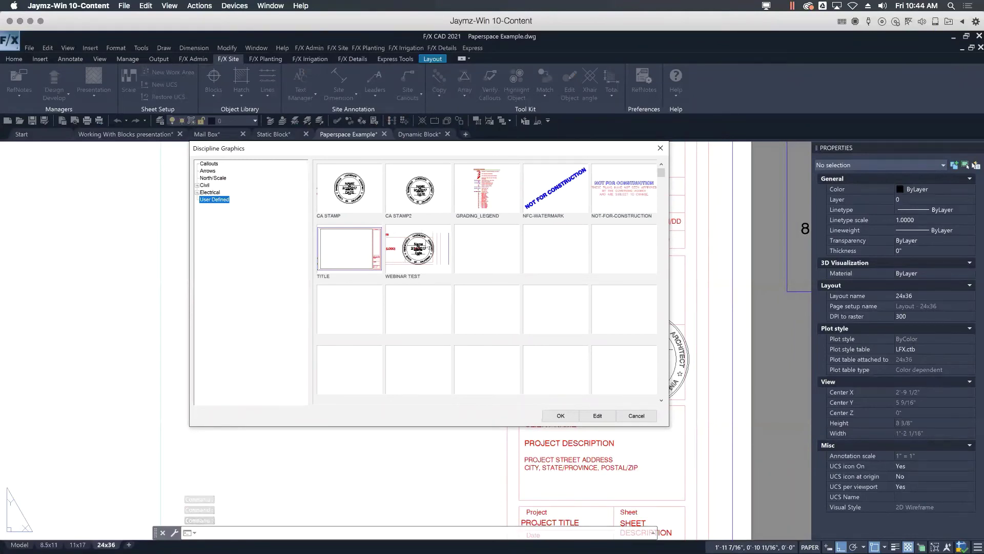
left_click(564, 416)
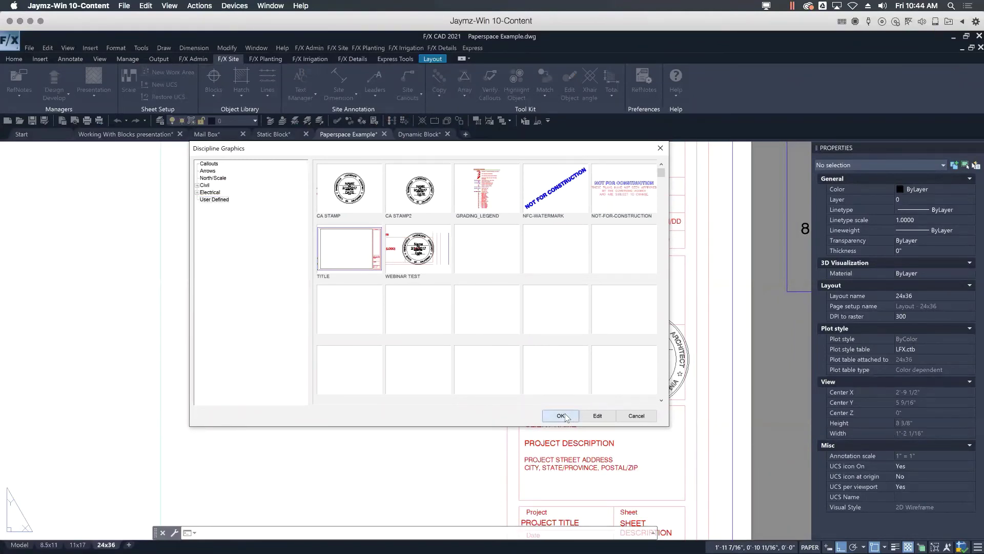
left_click(661, 148)
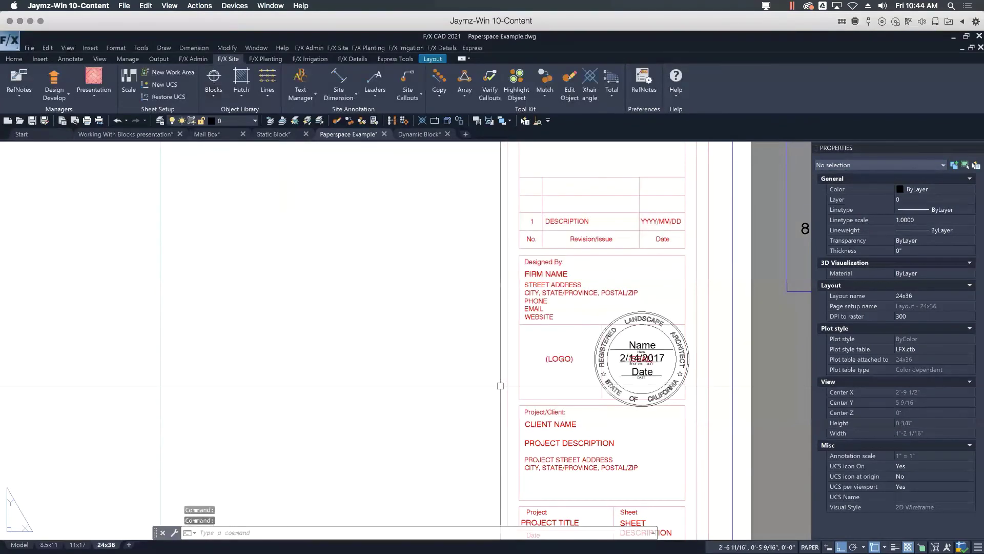
- Switch to File Explorer and examine the WEBINAR TEST files in the discipline_graphics\95-user_defined folder of the LandFX Blocks directory
key("super+Tab")
key("super+Tab")
key("super+Tab")
key("super+Tab")
key("super+Tab")
key("super+Tab")
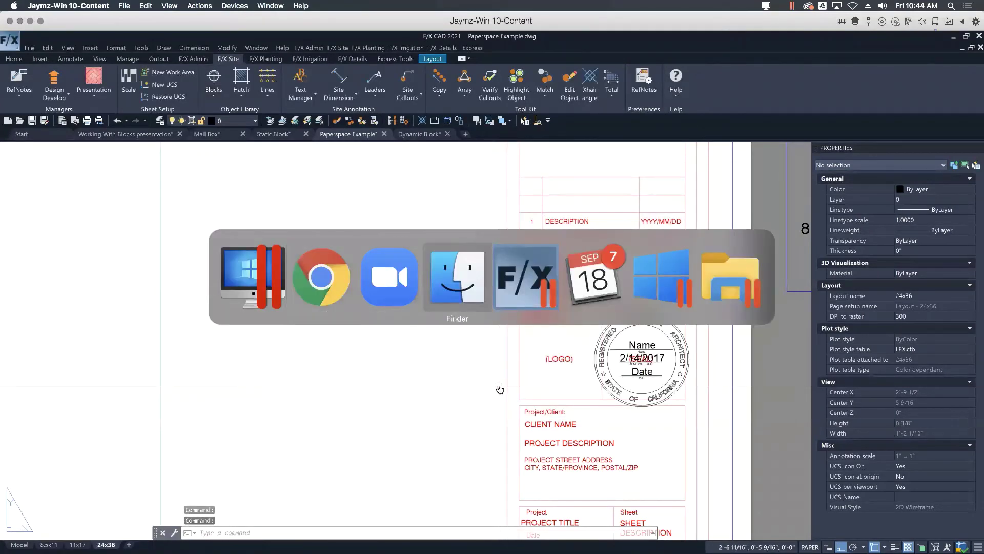
key("super+Tab")
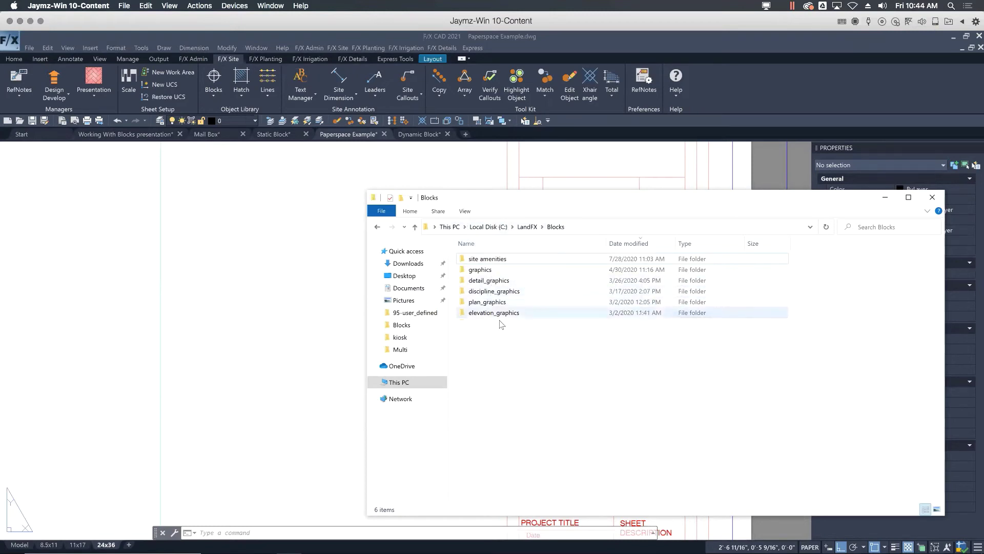
double_click(509, 291)
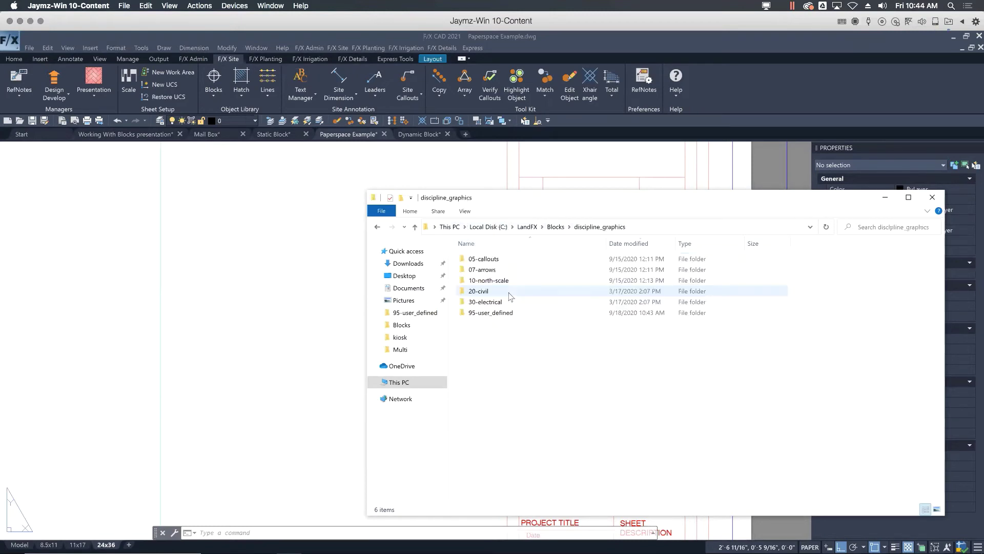
double_click(505, 310)
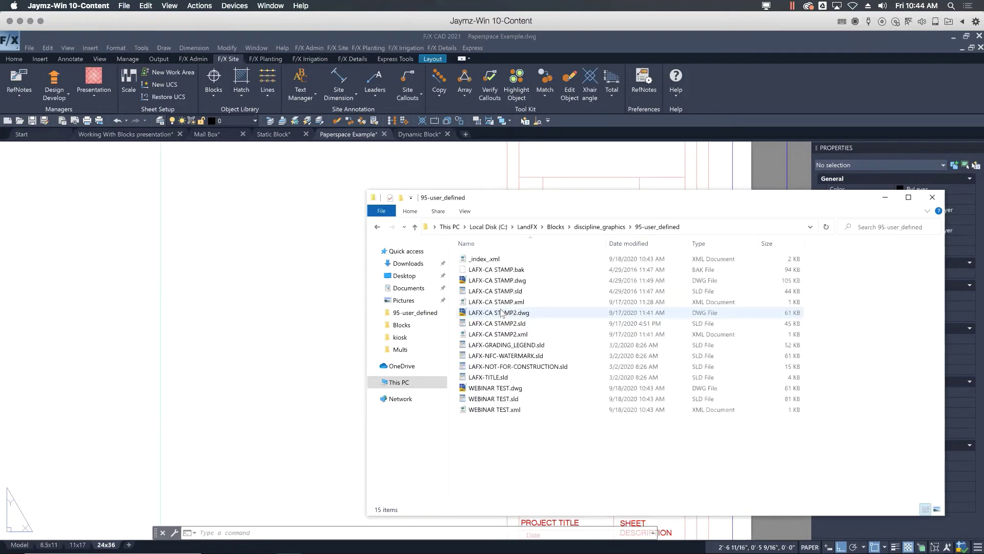
left_click(542, 389)
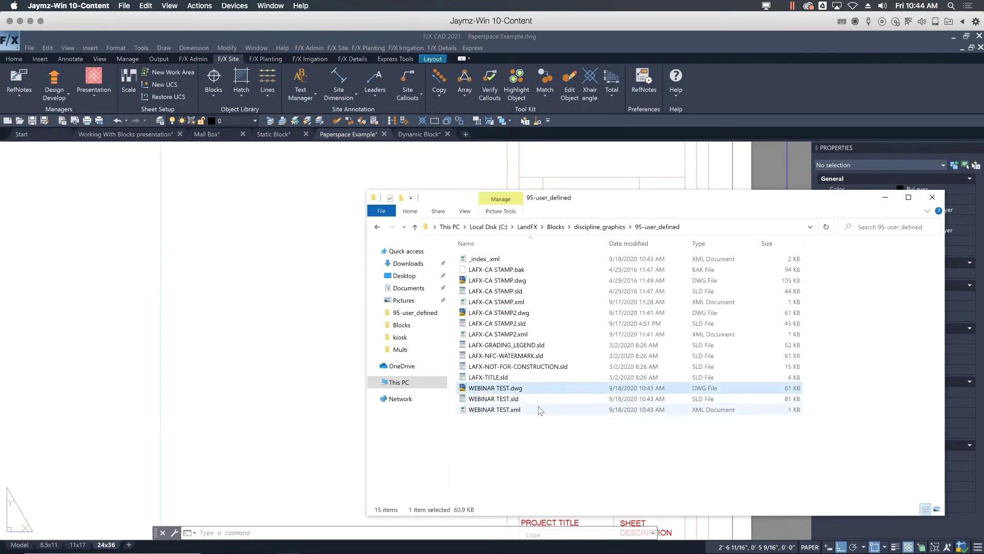
left_click(540, 410, "shift")
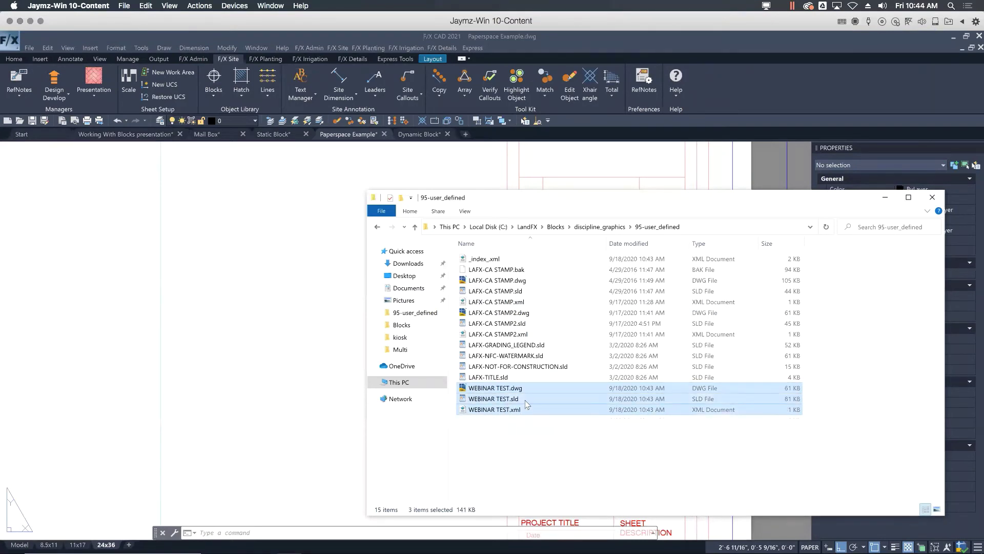
left_click(537, 428)
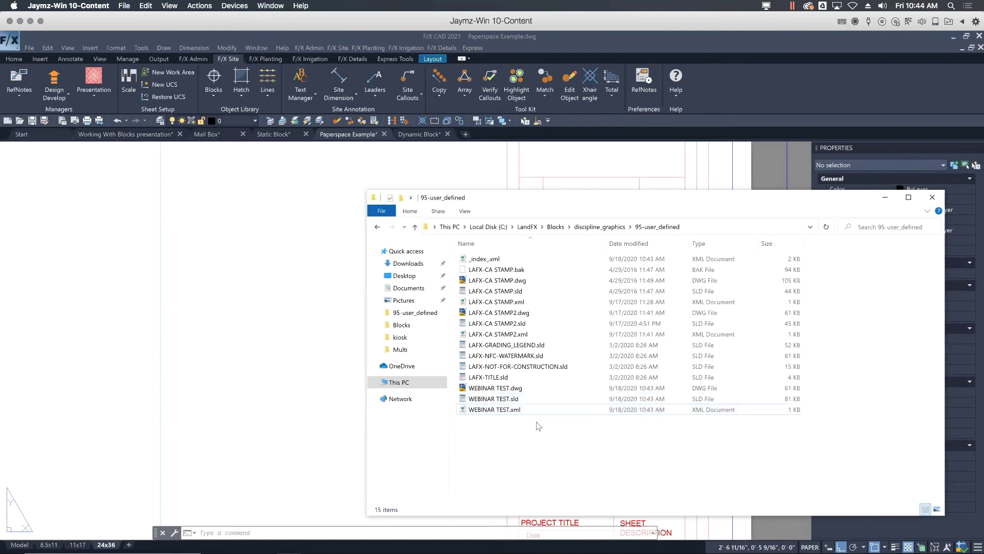
- Open WEBINAR TEST.dwg from the 95-user_defined folder in F/X CAD and frame the stamp in model space
double_click(501, 385)
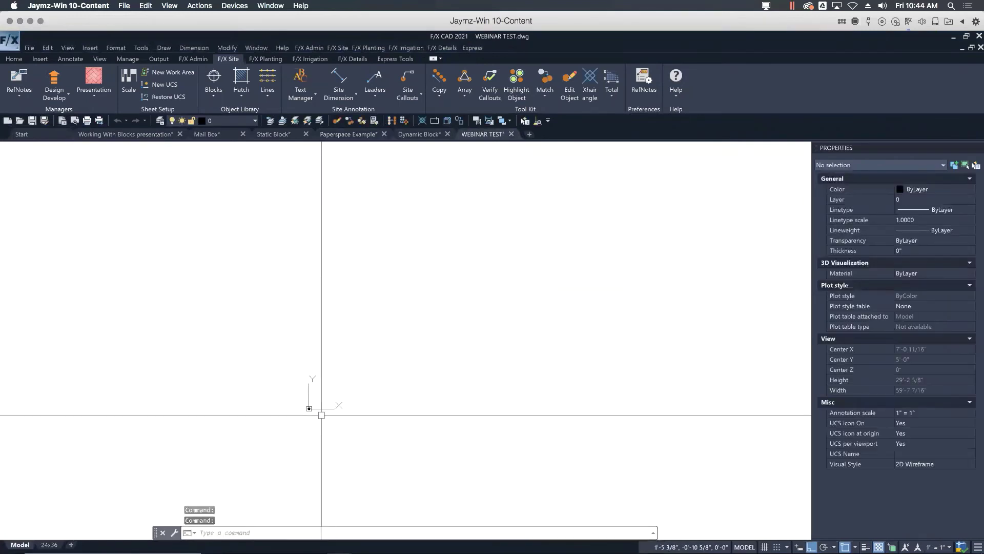
scroll(309, 412, "up", 8)
scroll(309, 413, "up", 5)
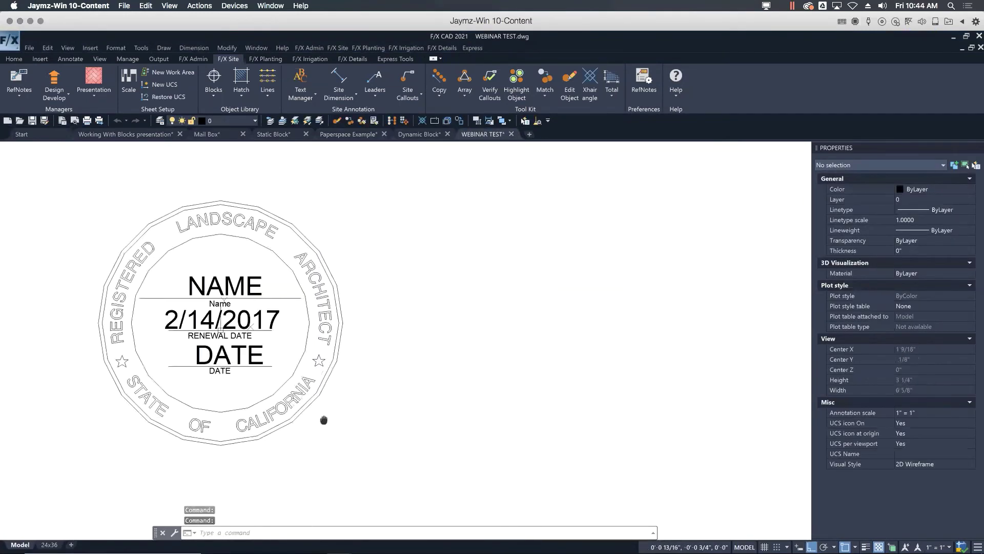
scroll(503, 403, "down", 3)
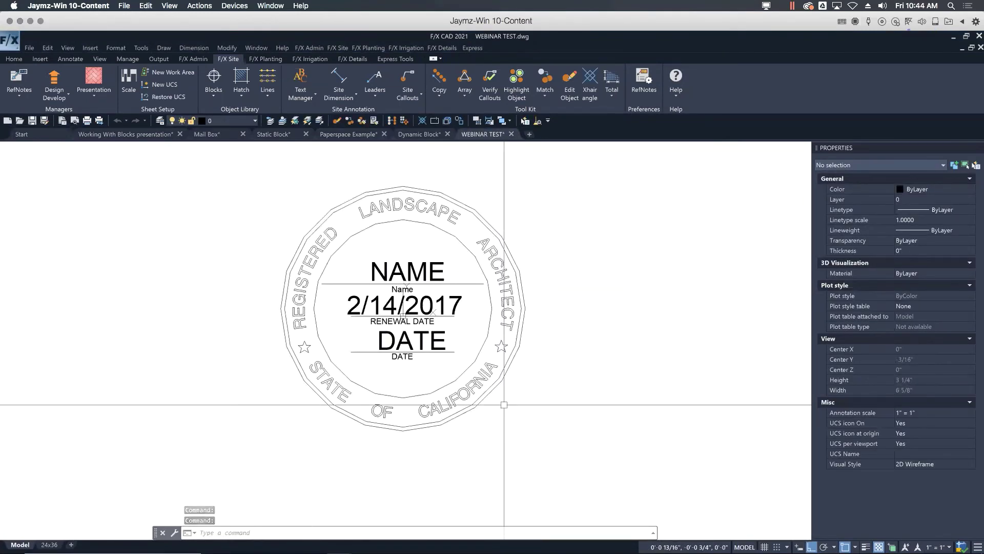
scroll(481, 409, "up", 1)
scroll(490, 407, "down", 1)
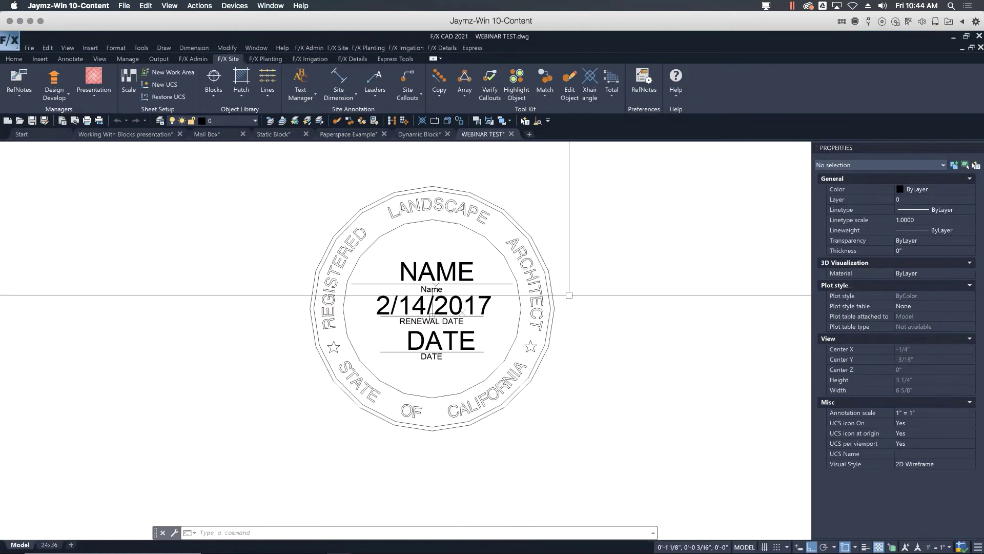
middle_click_drag(405, 276, 407, 304)
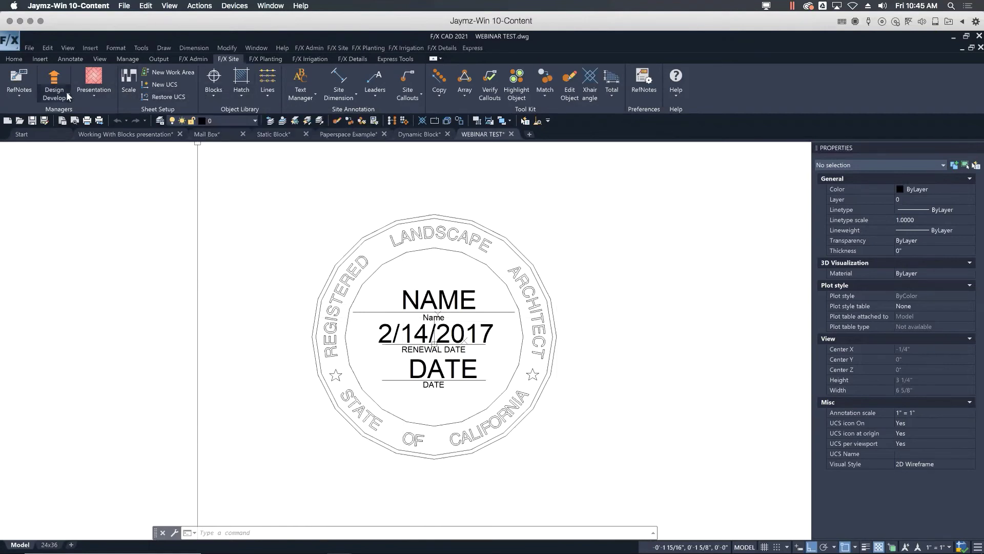
- Show the Site Color palette and widen it until the remaining drawing area closely frames the stamp
left_click(100, 98)
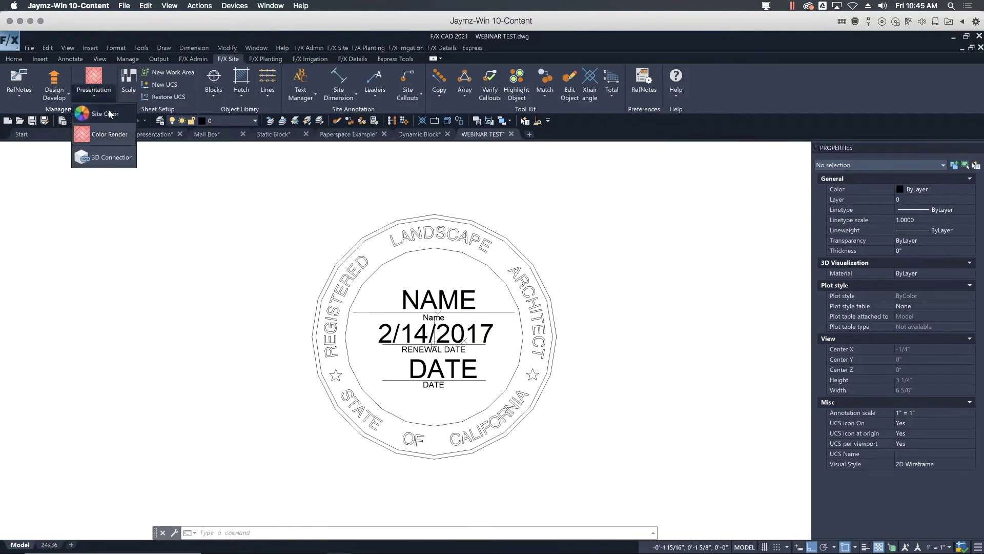
left_click(109, 113)
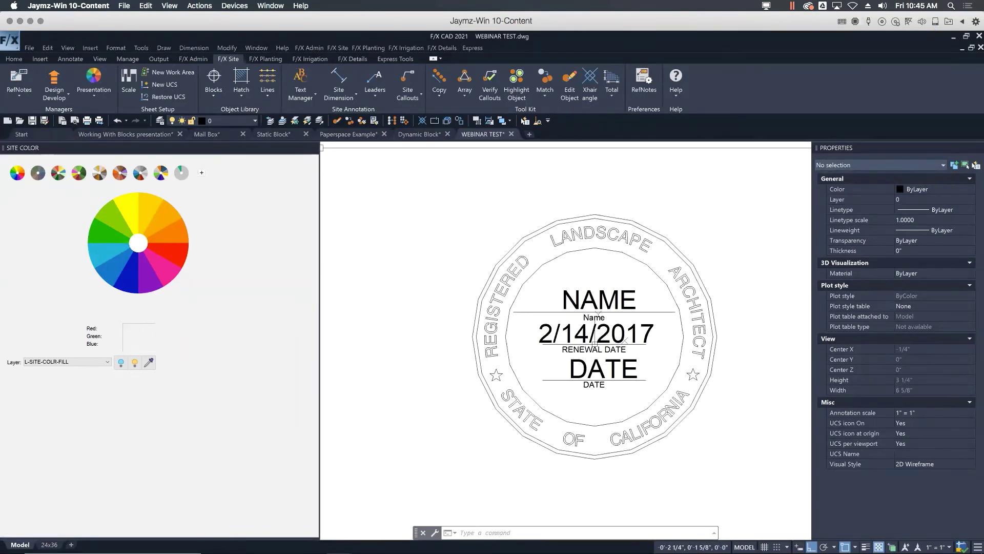
left_click_drag(321, 148, 455, 148)
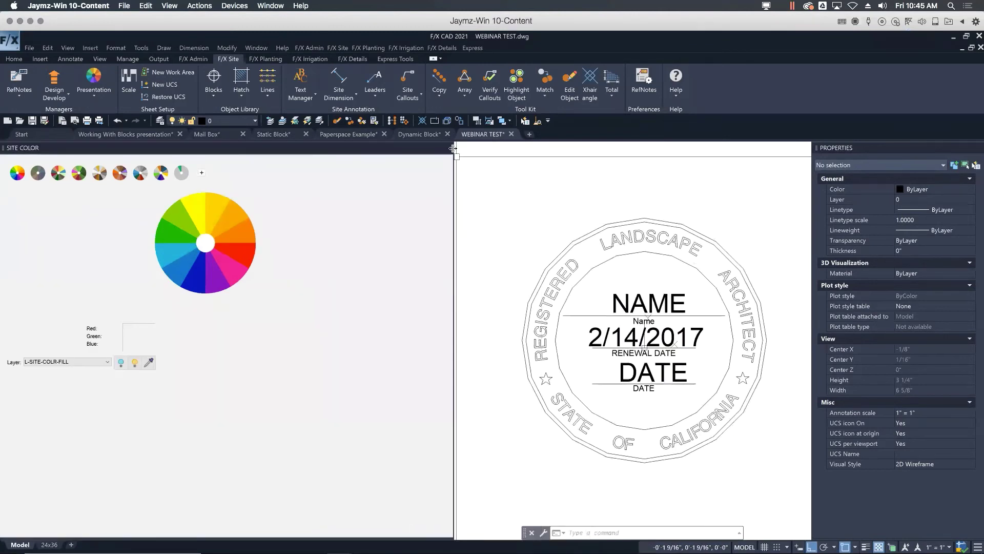
left_click_drag(484, 147, 484, 147)
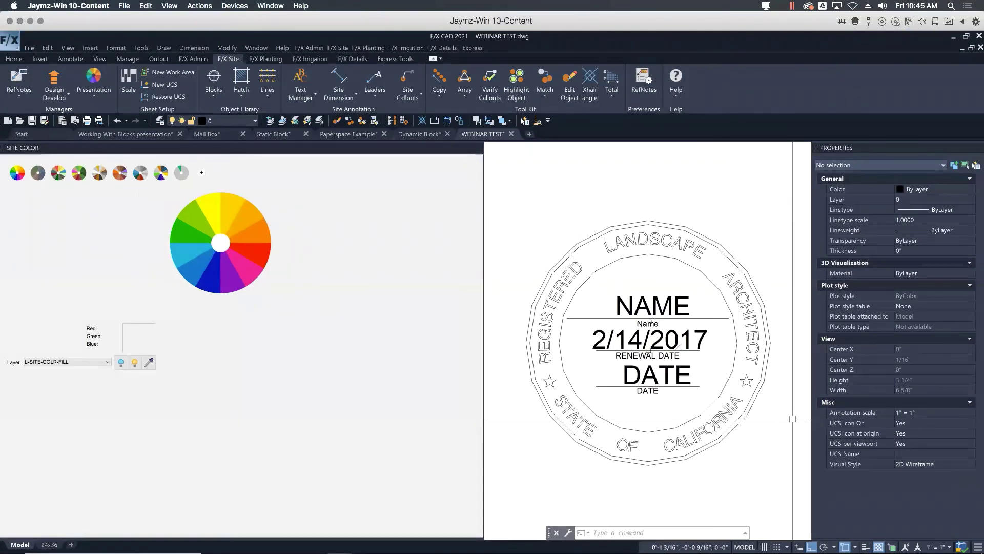
- Create a new slide of the framed stamp with MSLIDE, replacing WEBINAR TEST.sld in the 95-user_defined folder
type("mslid")
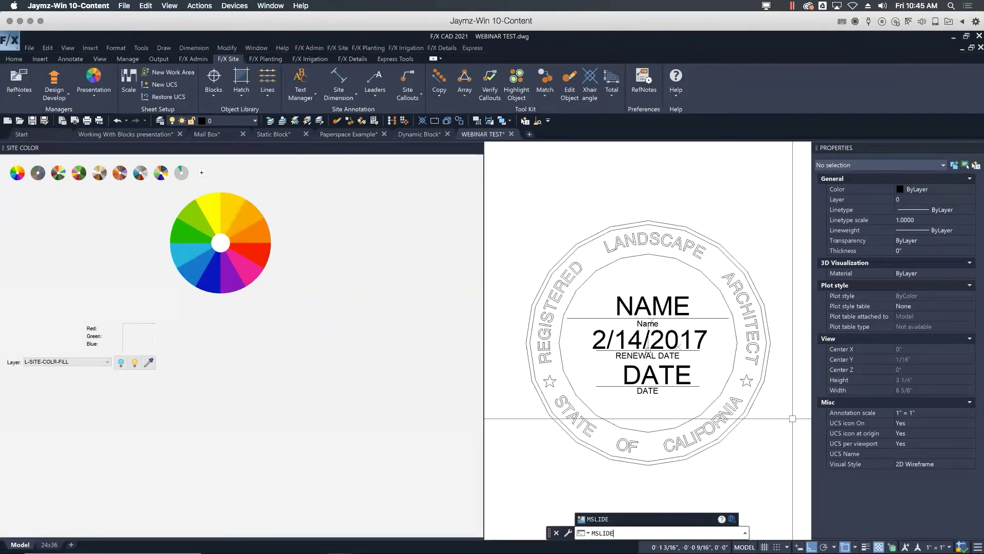
key("Return")
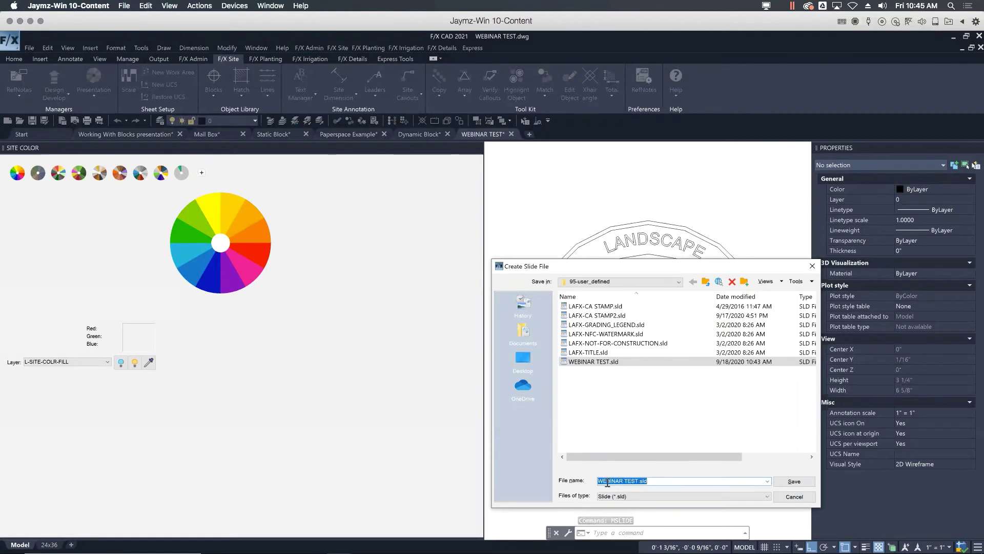
left_click(790, 482)
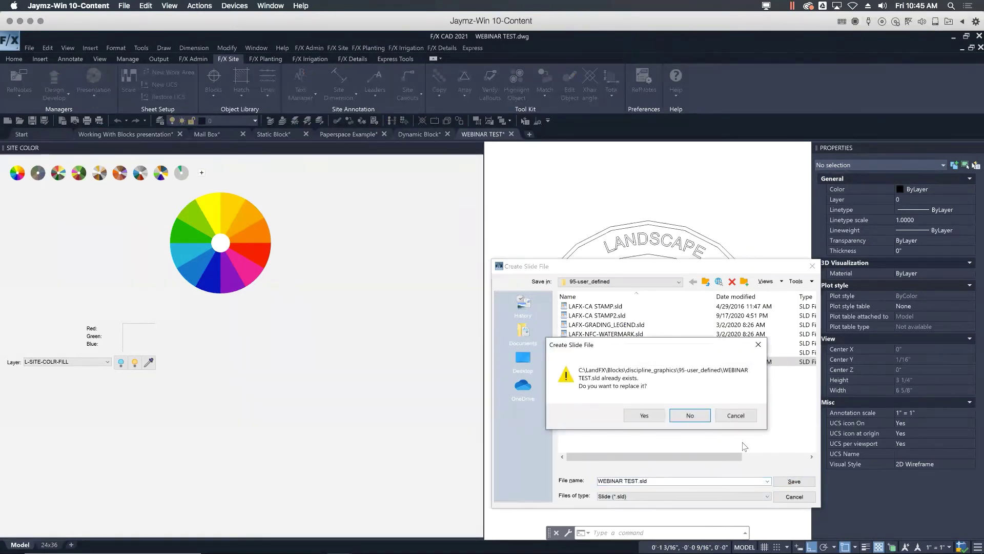
left_click(644, 417)
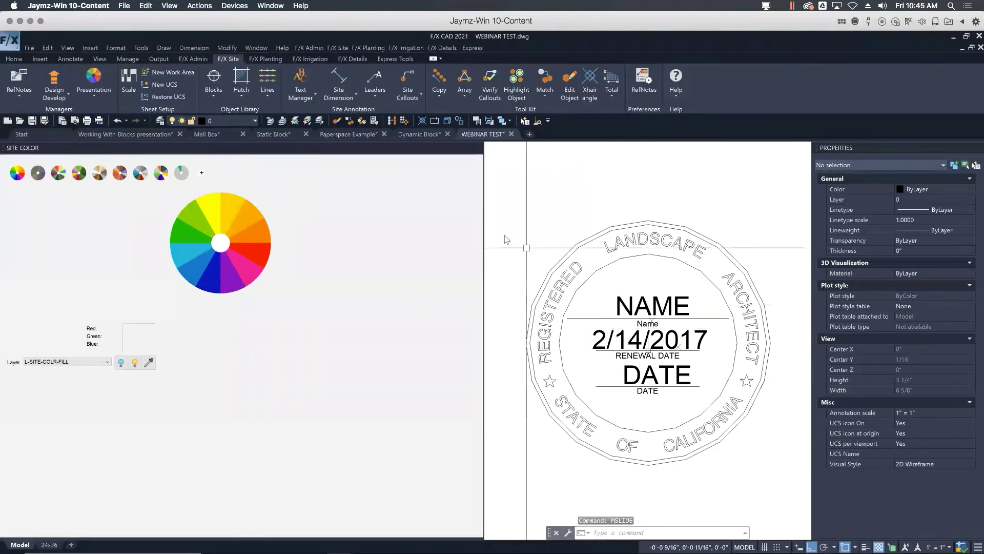
- Check the WEBINAR TEST block's thumbnail among the User Defined discipline graphics, leaving the block uninserted
left_click(502, 190)
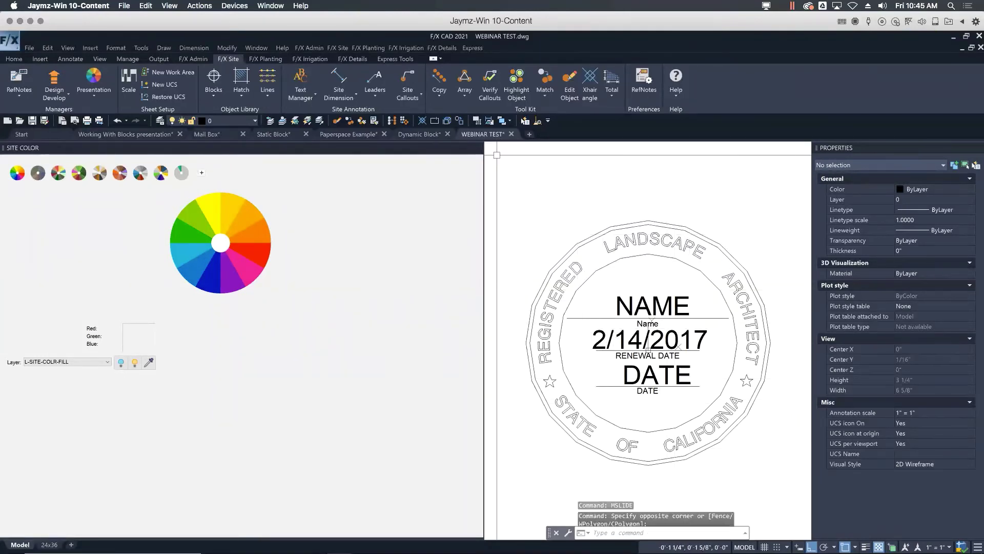
left_click(220, 90)
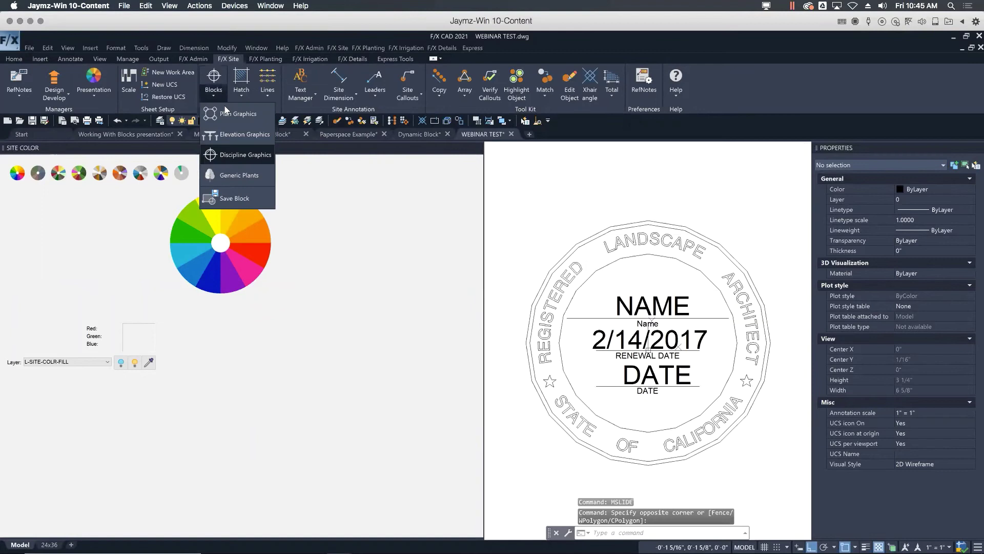
left_click(230, 155)
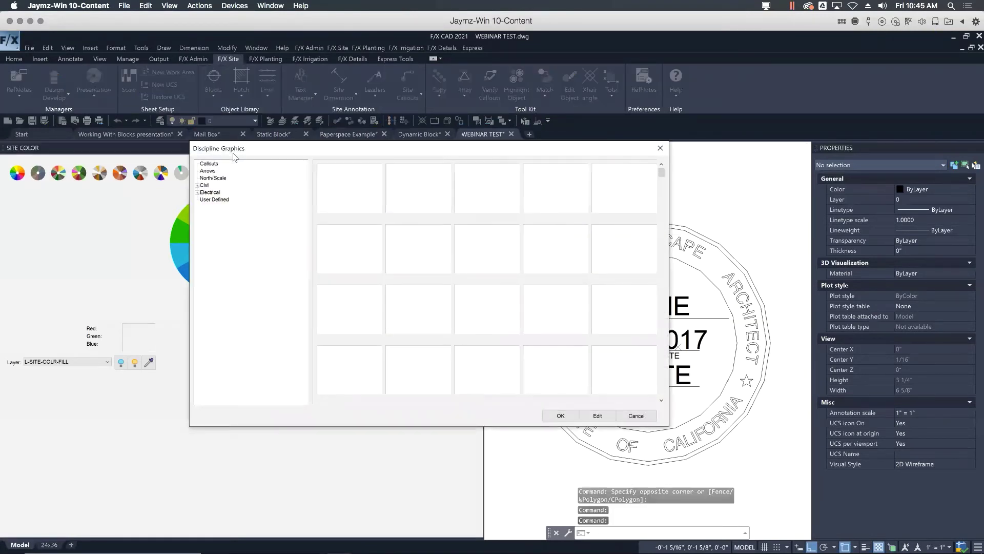
left_click(214, 199)
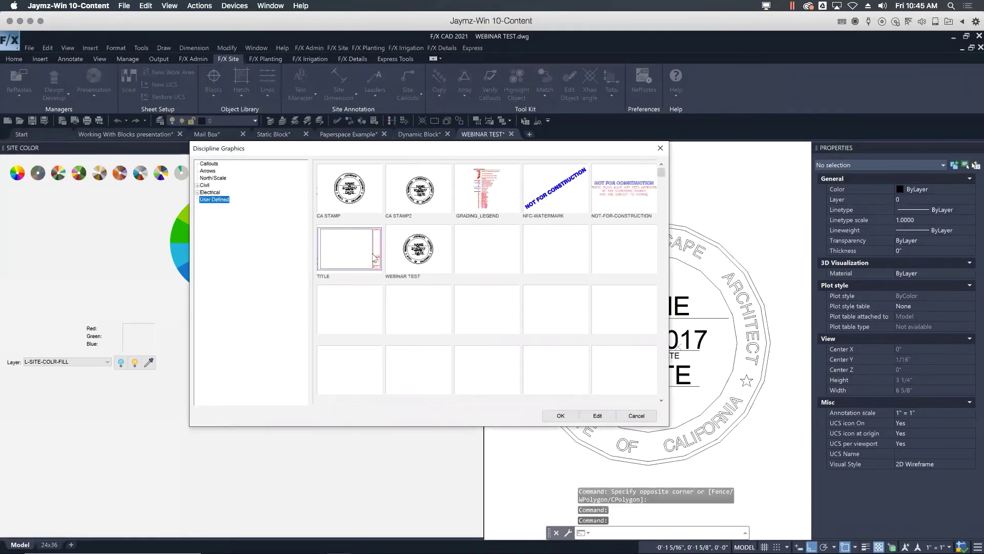
left_click(426, 259)
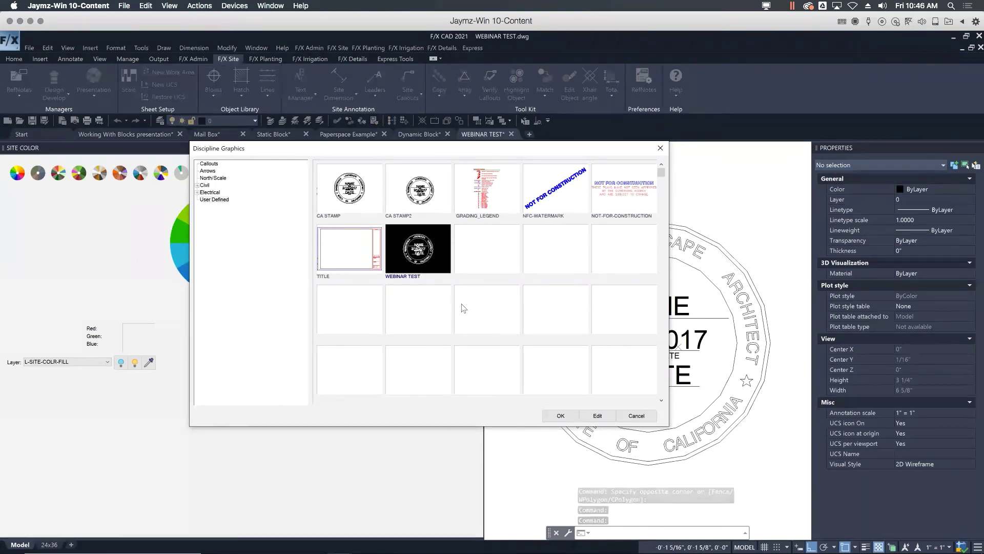
key("Escape")
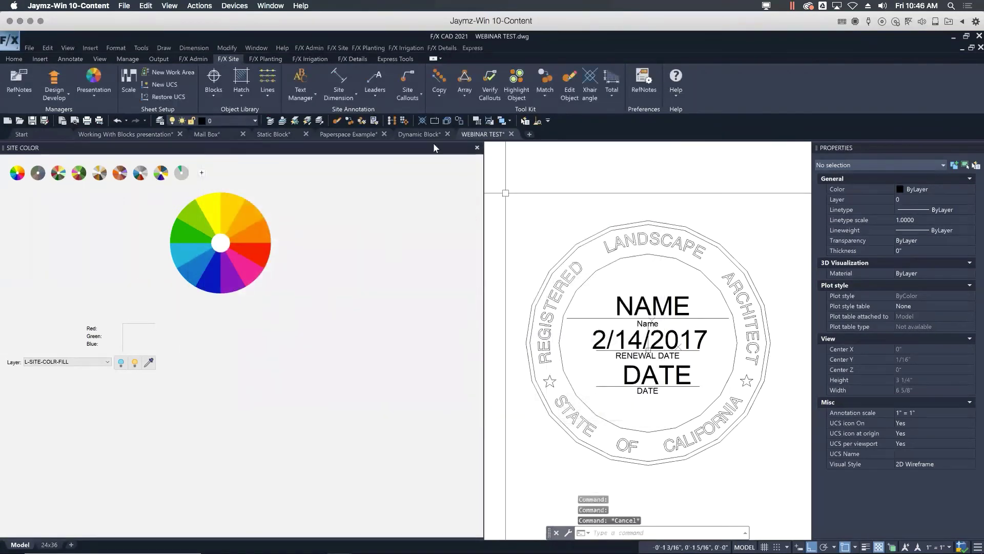
- Narrow the Site Color palette to restore the wide drawing area and recentre the stamp
left_click(486, 157)
left_click(530, 165)
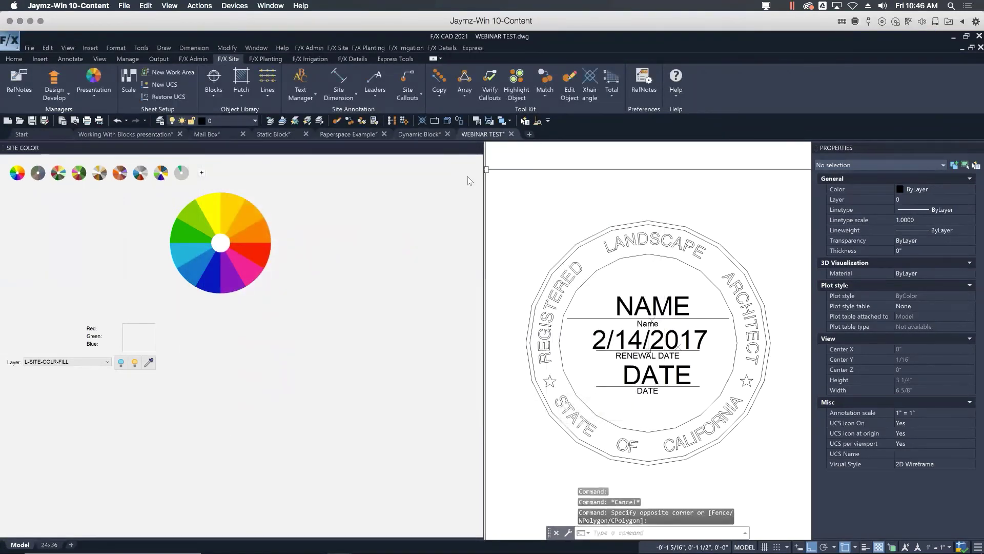
left_click_drag(248, 181, 195, 181)
scroll(402, 279, "down", 3)
middle_click_drag(402, 280, 396, 293)
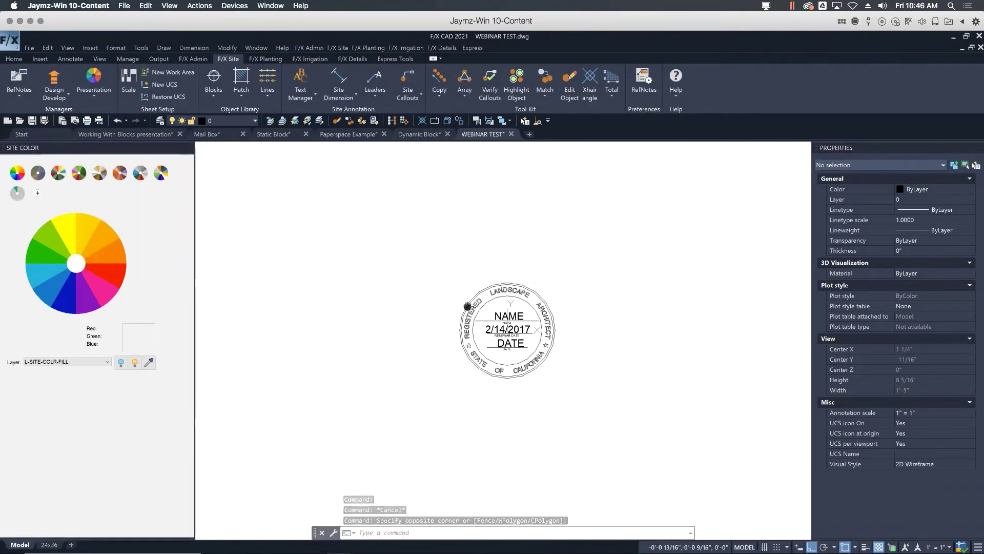
mouse_move(453, 280)
middle_mouse_down()
mouse_move(481, 322)
mouse_move(495, 259)
middle_mouse_up()
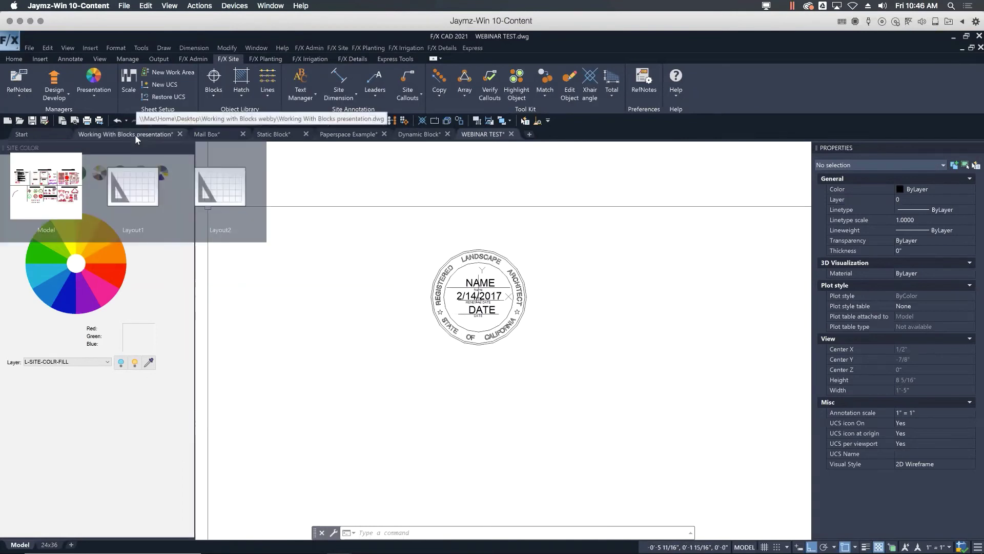
- In the Working With Blocks presentation drawing, redefine the block in the row of six kiosks with REDEFINEBLOCK
left_click(134, 134)
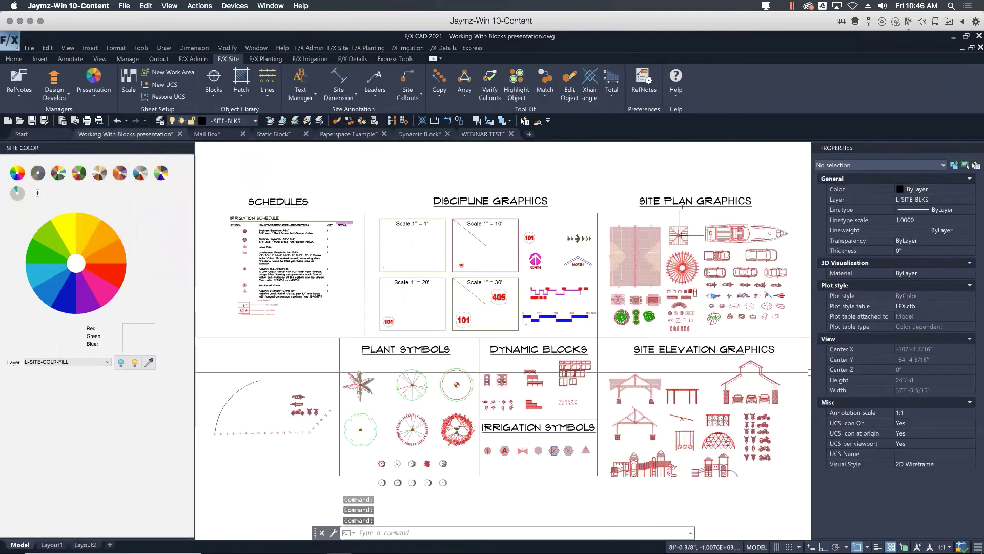
scroll(696, 333, "up", 10)
scroll(696, 307, "up", 2)
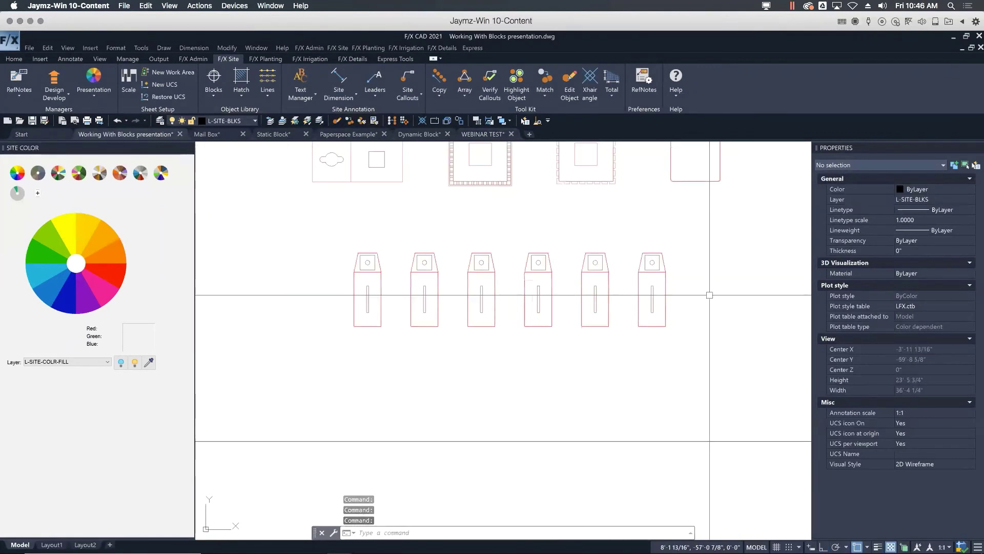
mouse_move(696, 308)
middle_mouse_down()
mouse_move(641, 375)
mouse_move(794, 351)
middle_mouse_up()
scroll(649, 367, "up", 2)
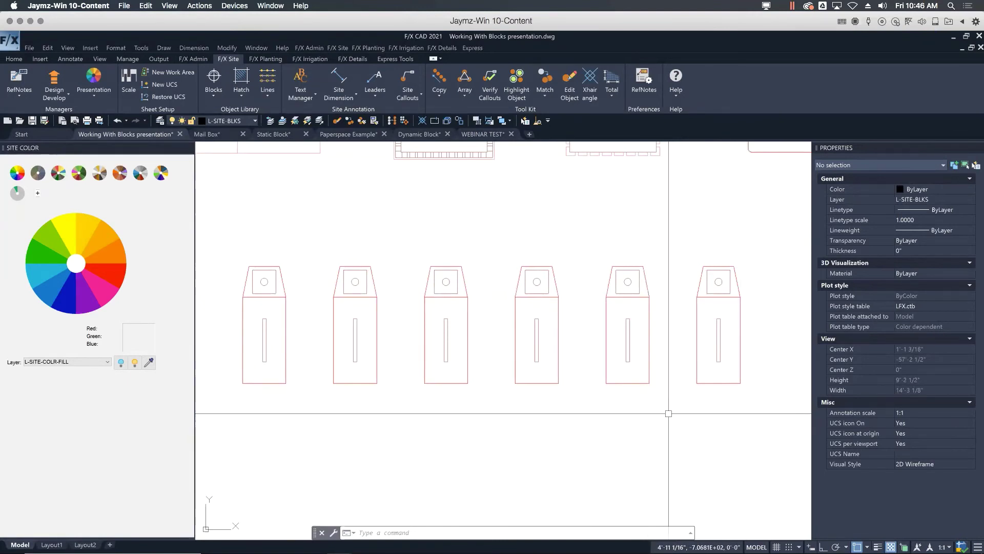
type("REDEF")
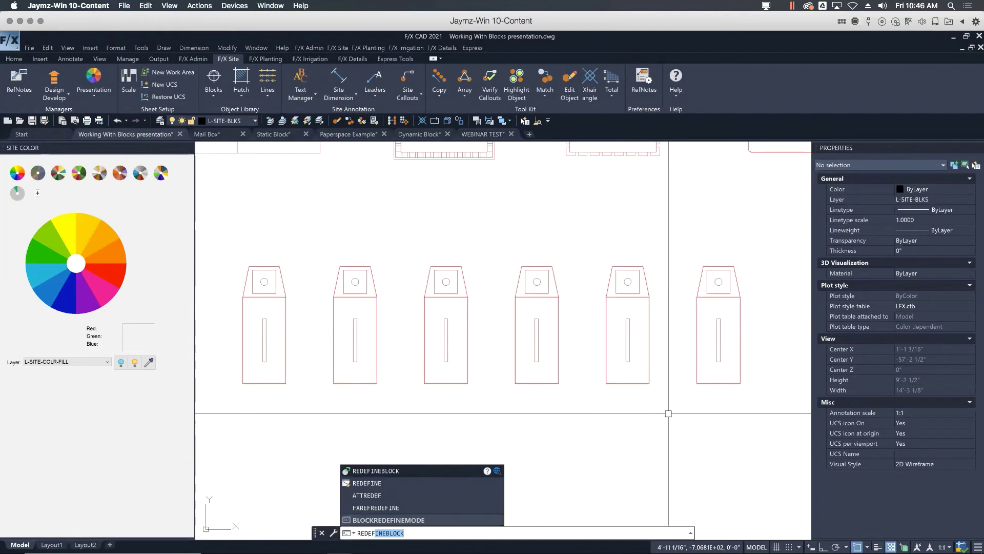
left_click(432, 471)
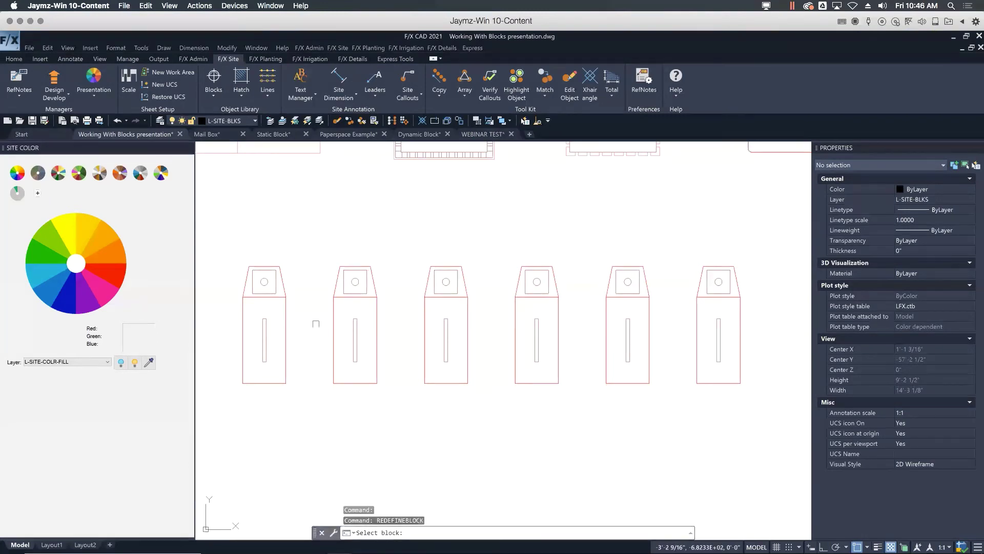
left_click(288, 300)
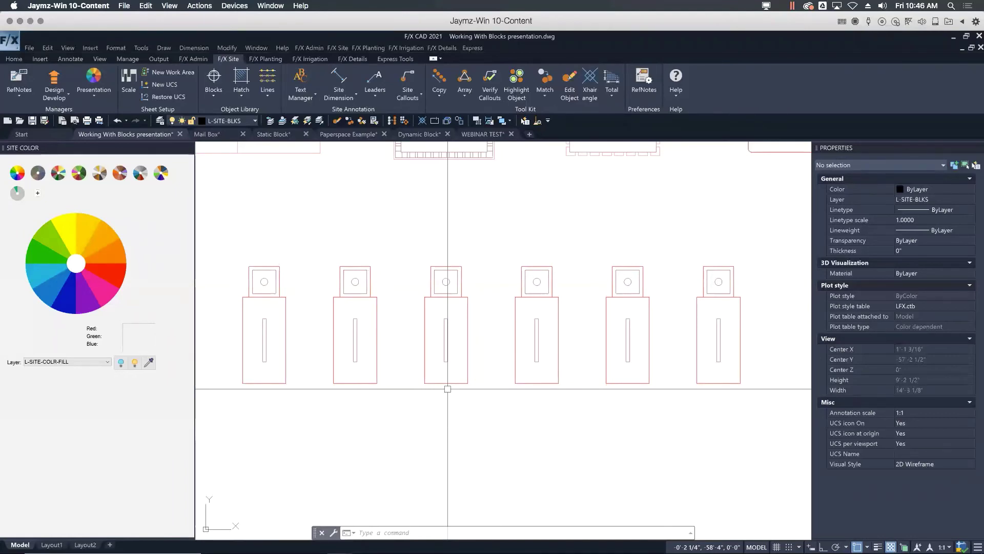
- Zoom the presentation drawing to its extents and switch to the Dynamic Block drawing with the whole bench in view
type("z")
key("Return")
type("e")
key("Return")
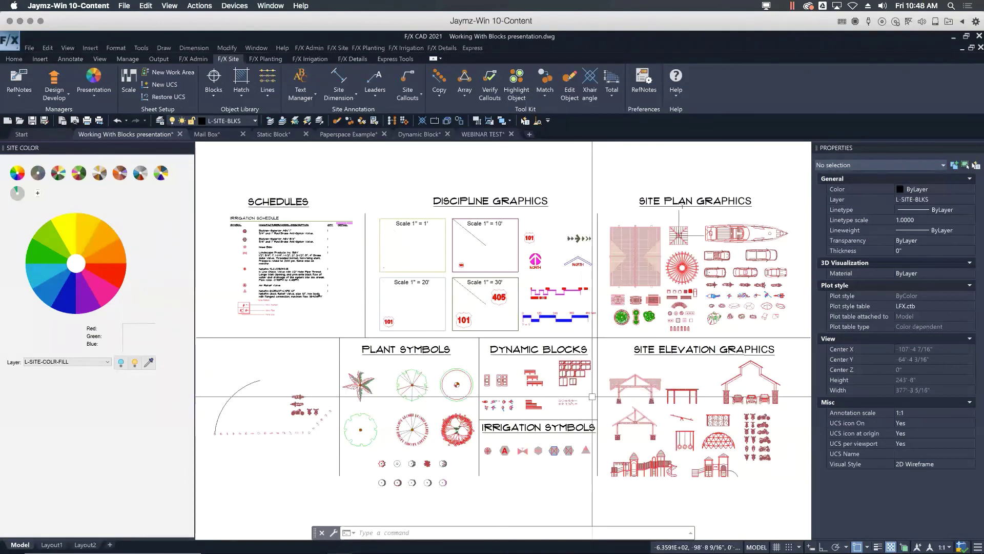
left_click(420, 133)
scroll(509, 214, "down", 3)
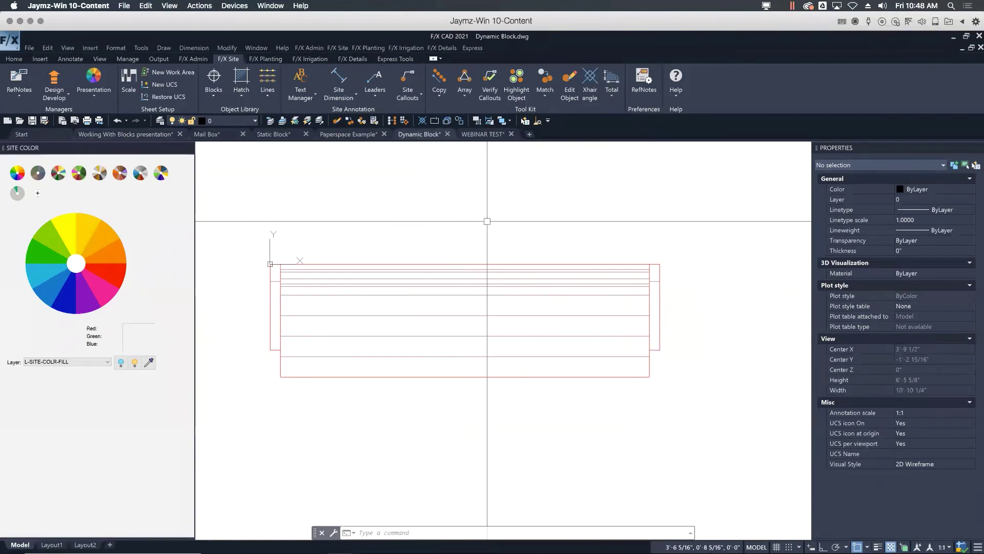
- Try to bring all the bench linework into the block editor with the BLOCKEDITOR command
key("ctrl+a")
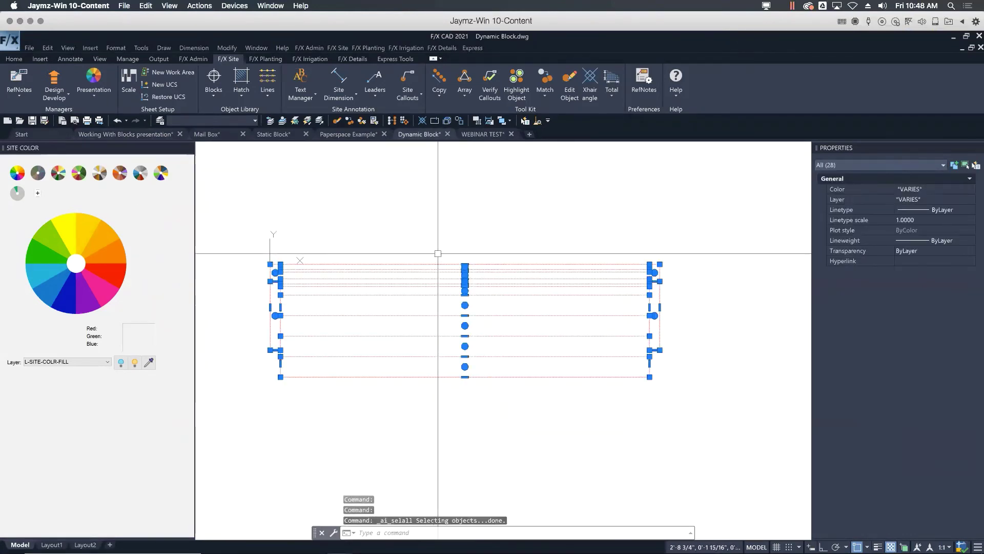
right_click(552, 266)
left_click(452, 451)
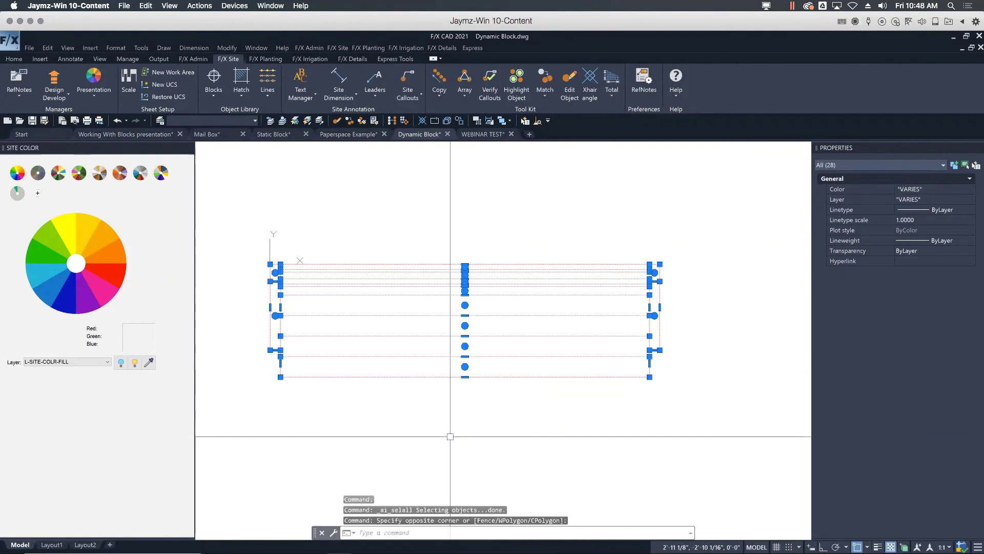
type("bloc")
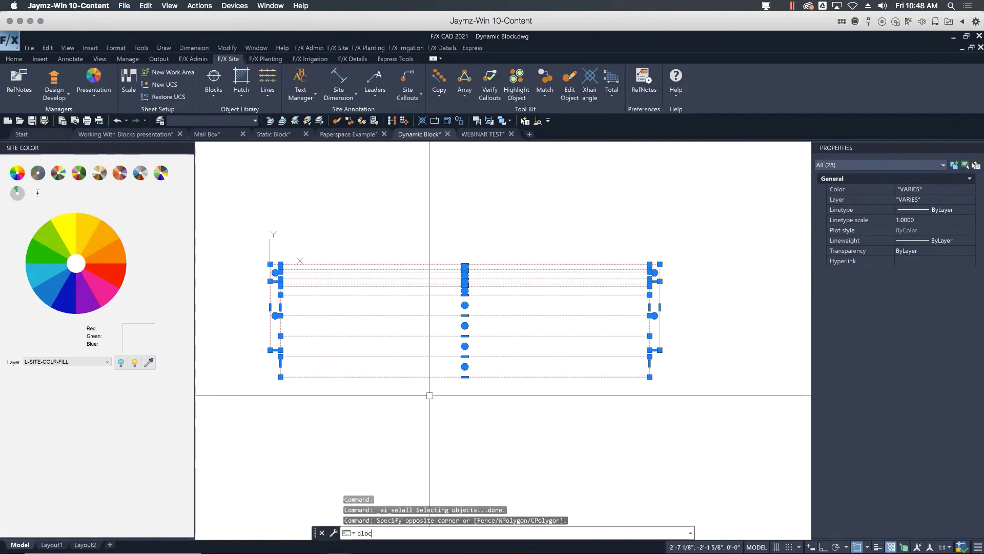
type("ked")
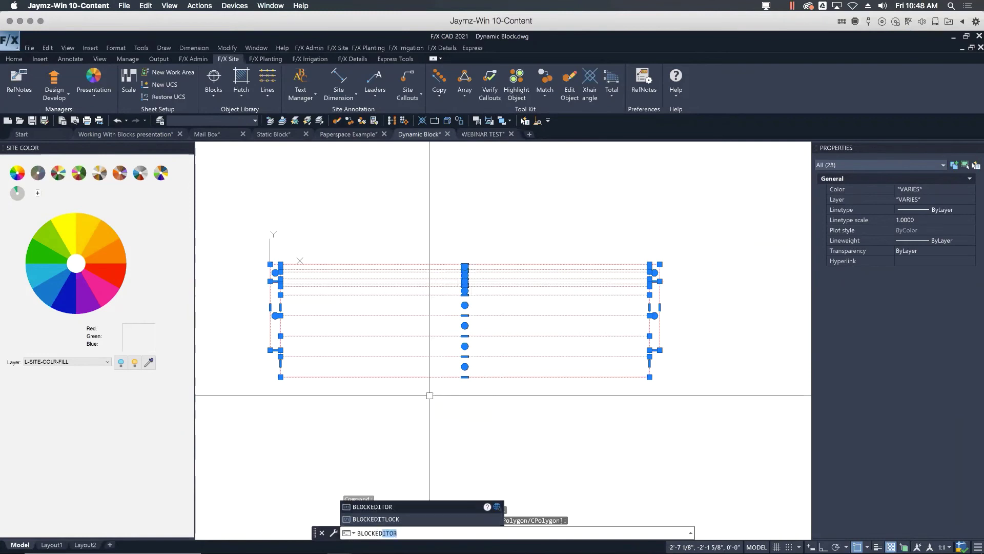
key("Return")
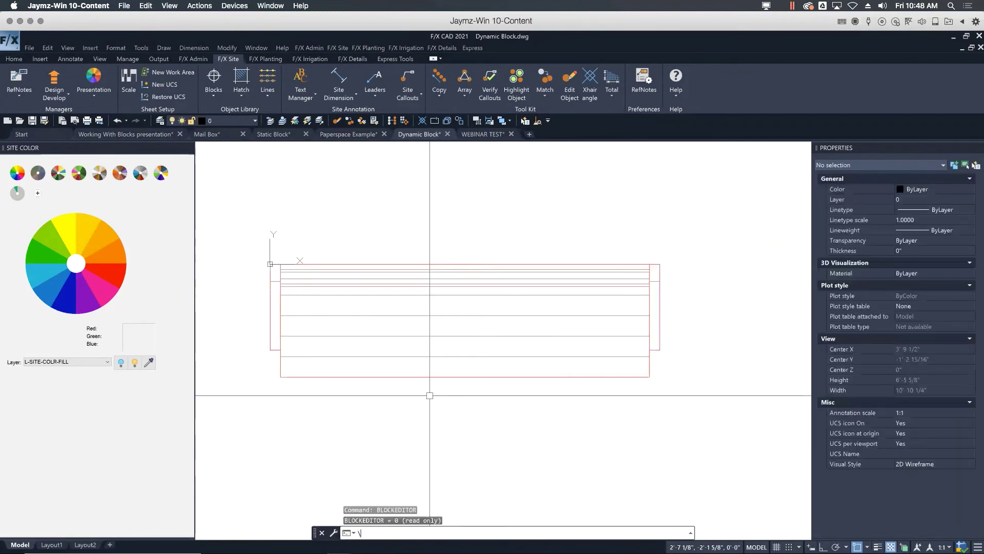
key("Escape")
key("Escape")
key("Escape")
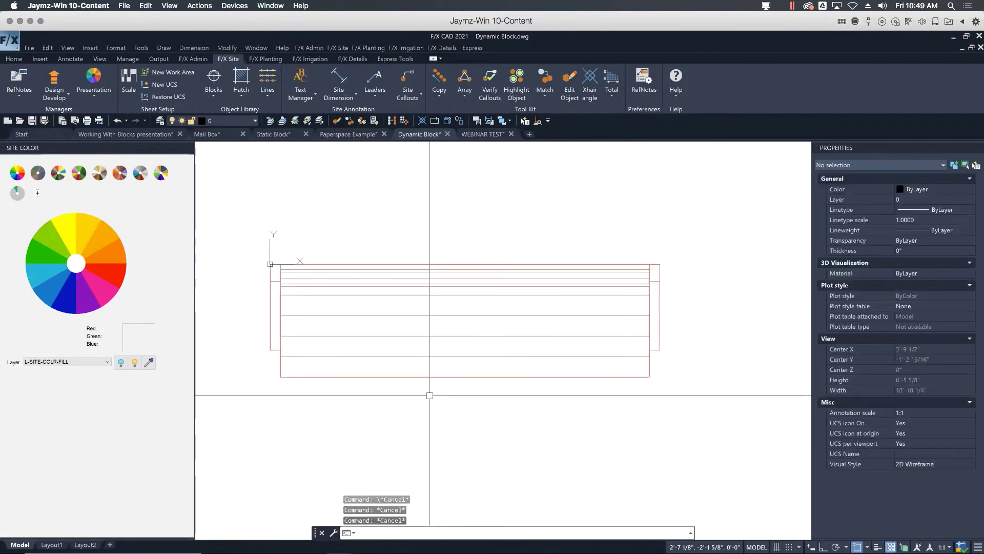
- Window-select the bench and try the EDITBLOCK and BLOCKEDITOR commands on its polylines
left_click(236, 182)
left_click(741, 406)
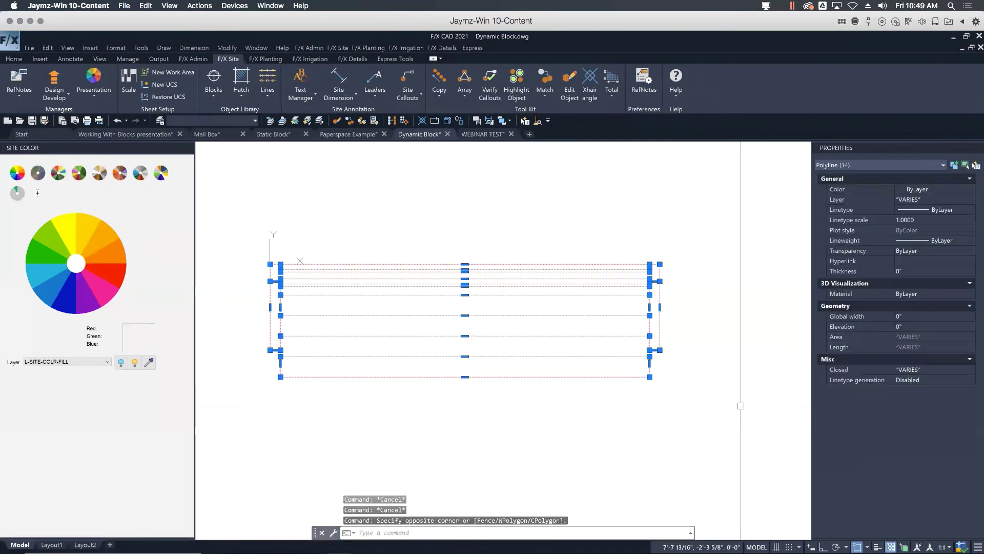
type("editblock")
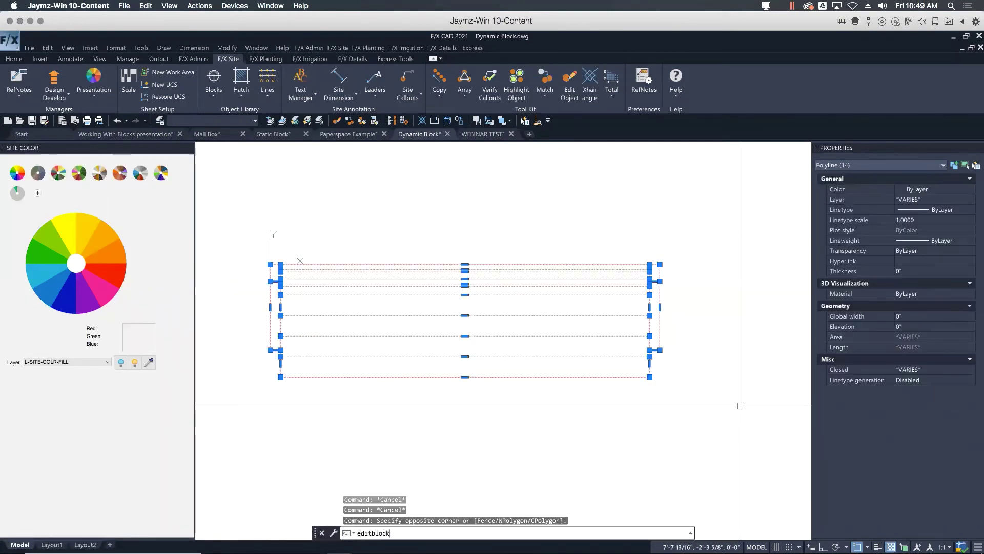
key("Return")
type("blo")
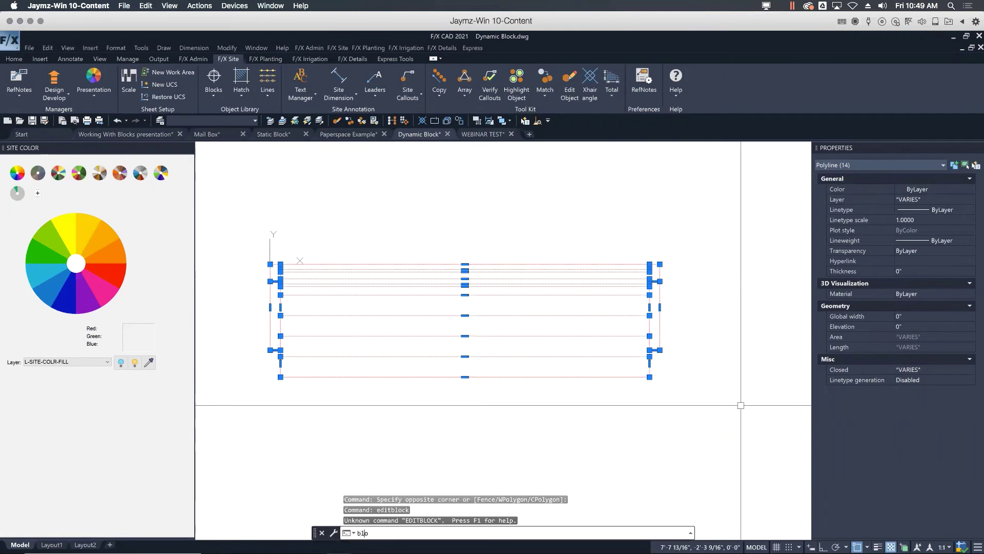
type("ckedit")
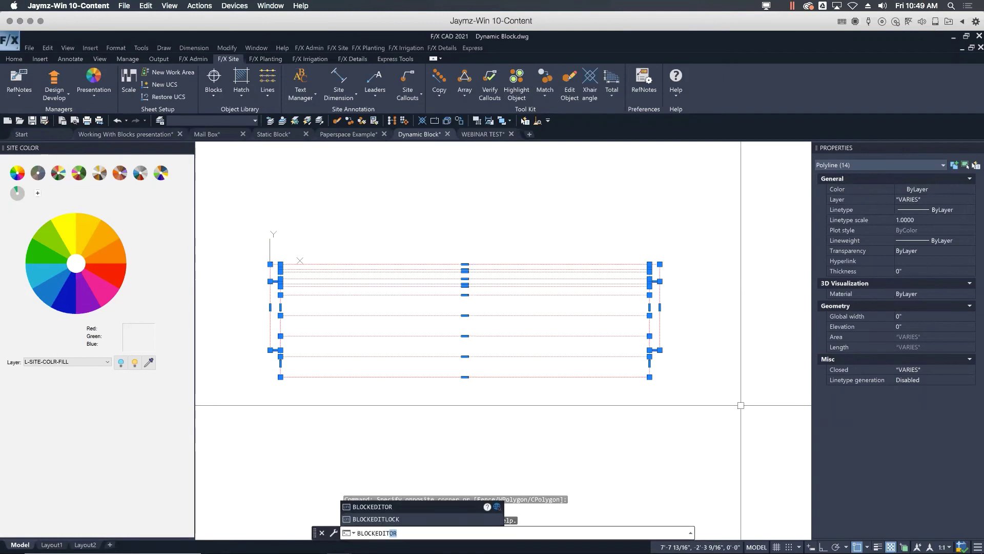
key("Return")
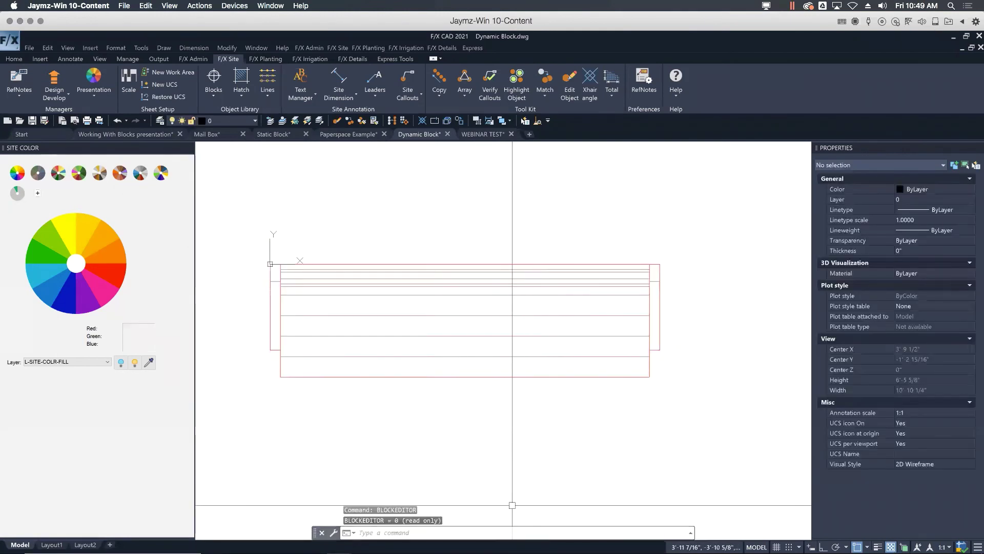
- Define the window-selected bench polylines as a block named Dynamic Bench, based at 0,0,0 in inches, and open it in the block editor
left_click(237, 180)
left_click(762, 420)
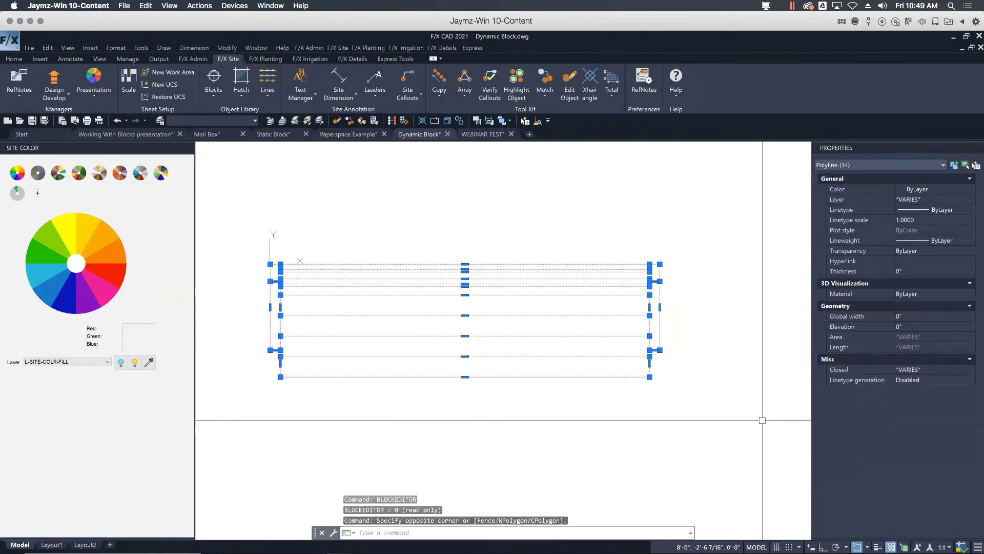
type("BLOCK")
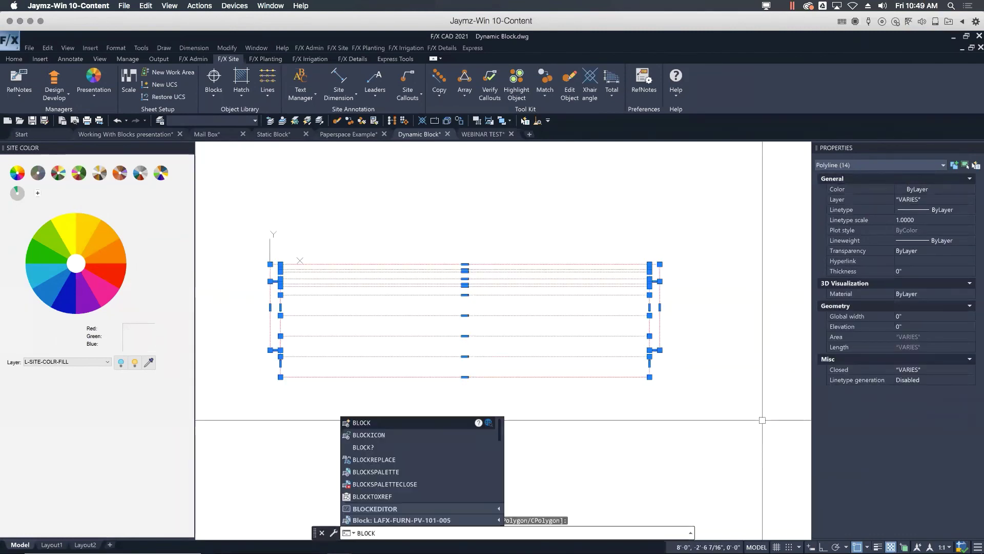
key("Return")
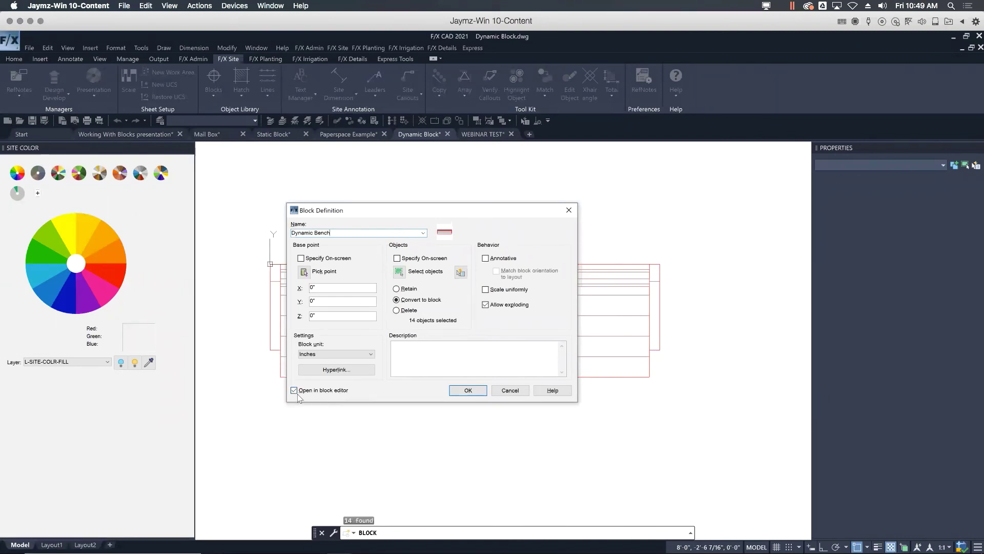
left_click(468, 390)
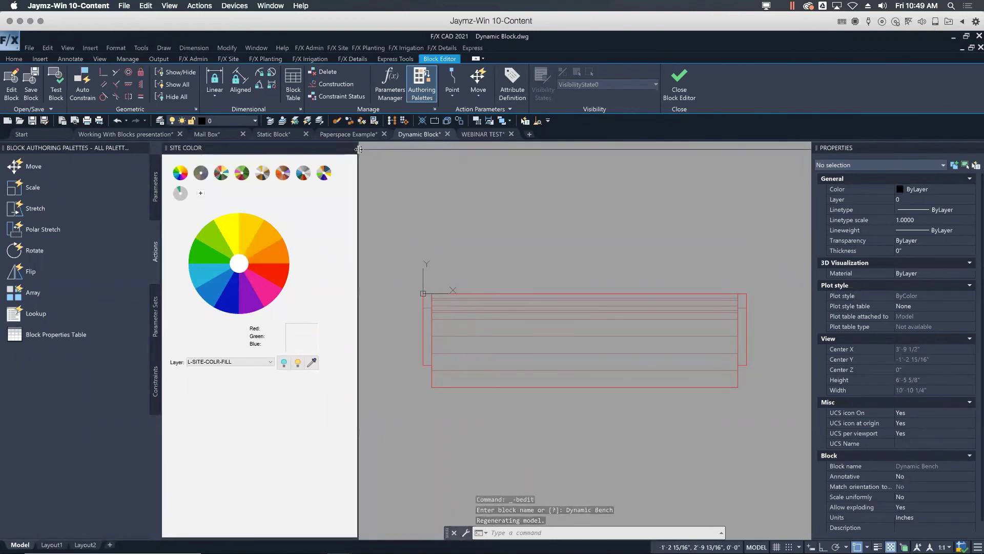
- Close the Site Color palette, recentre the bench, and review the block authoring parameters and actions
left_click(350, 148)
middle_click_drag(385, 178, 329, 158)
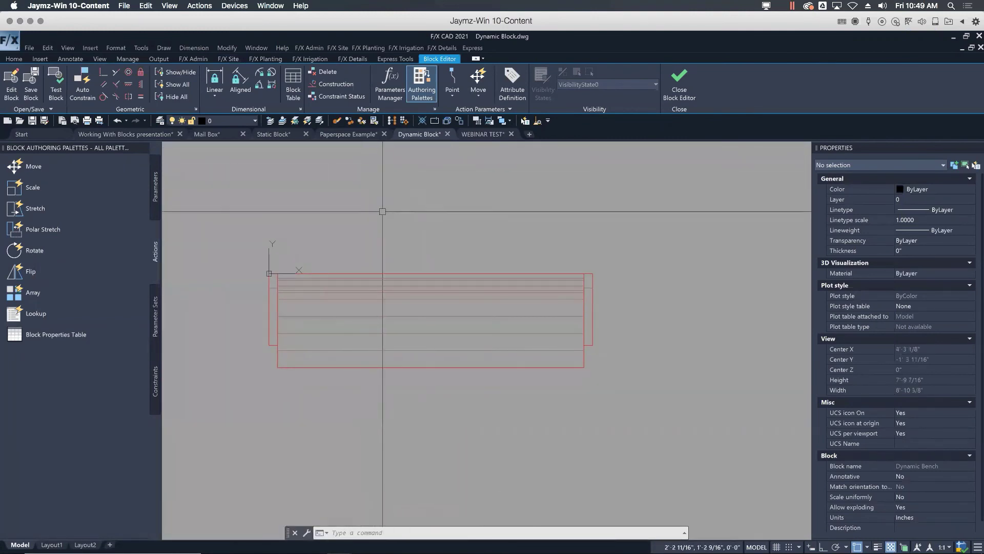
left_click(157, 195)
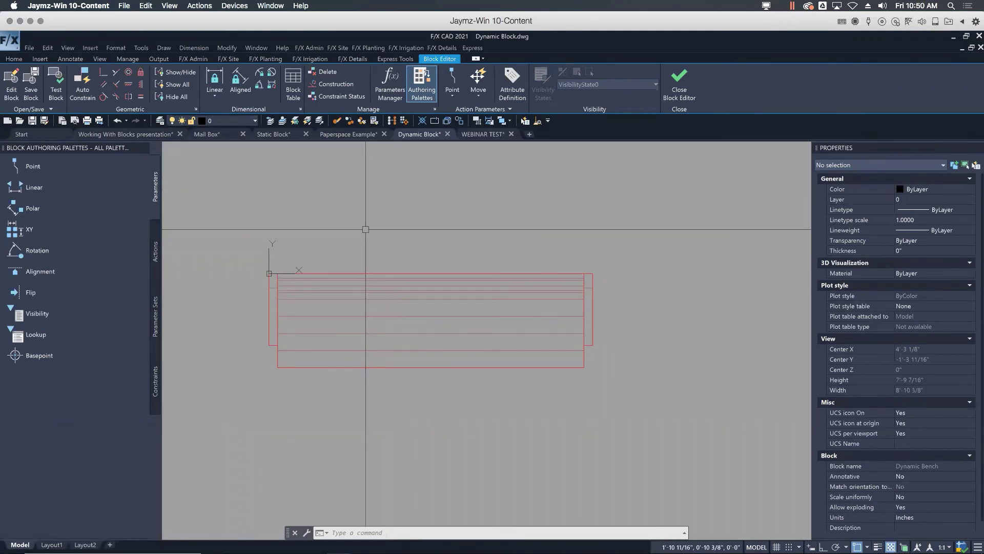
left_click(155, 253)
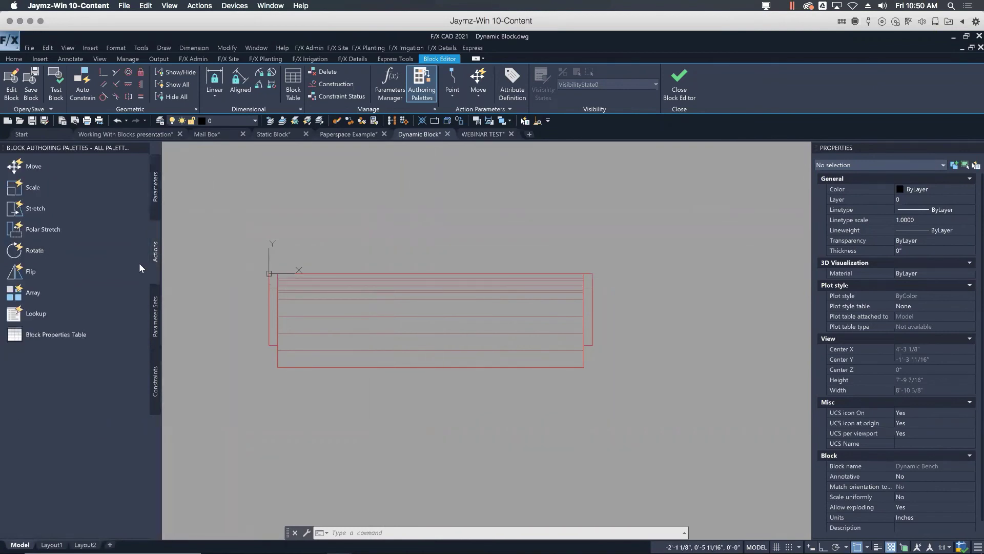
- Add a linear parameter along the bench's upper edge, from its upper-left to its upper-right corner, with the label above the bench
left_click(156, 196)
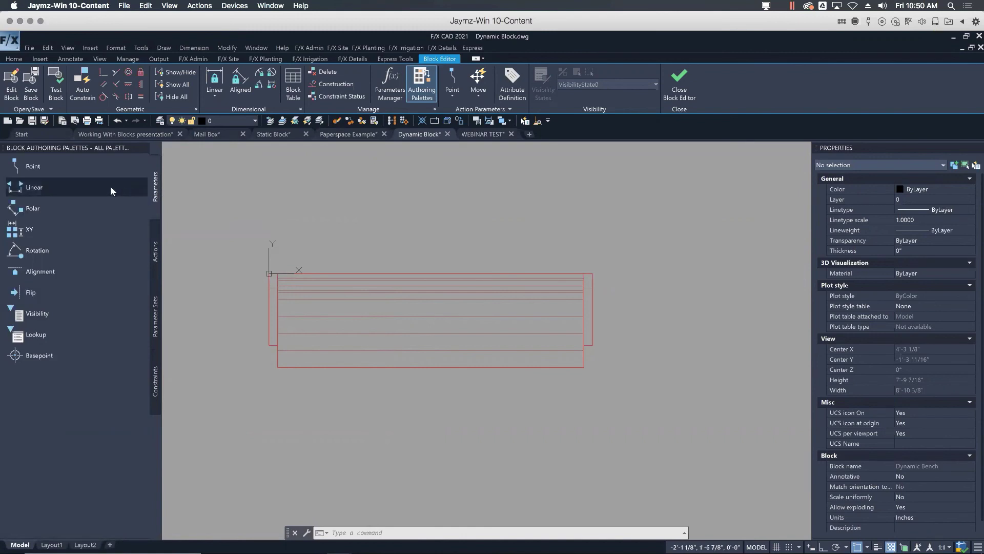
left_click(27, 186)
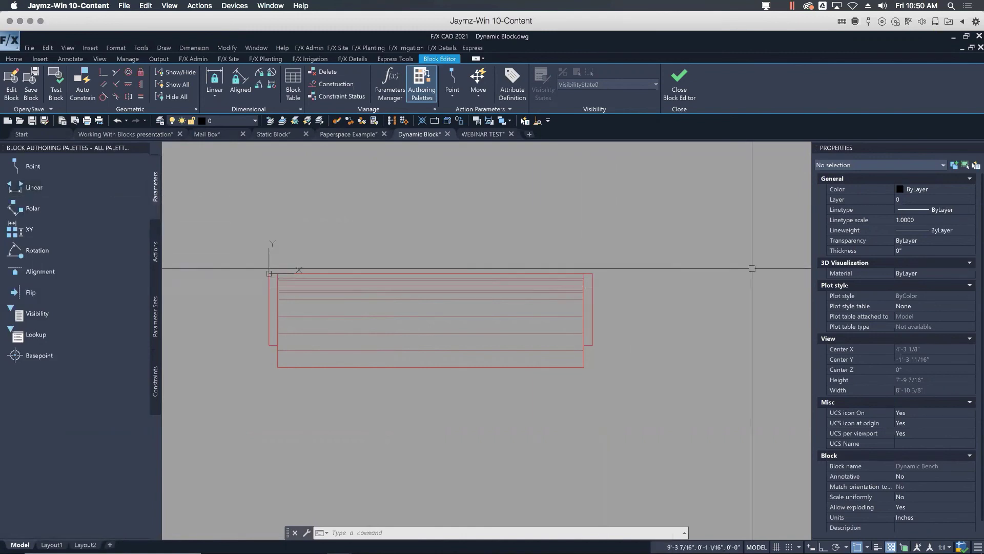
left_click(50, 186)
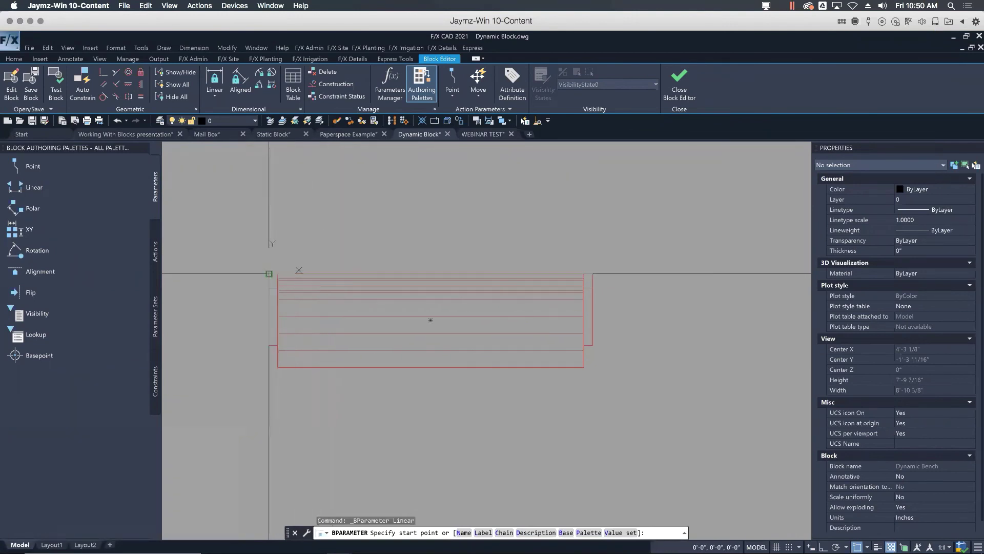
left_click(270, 274)
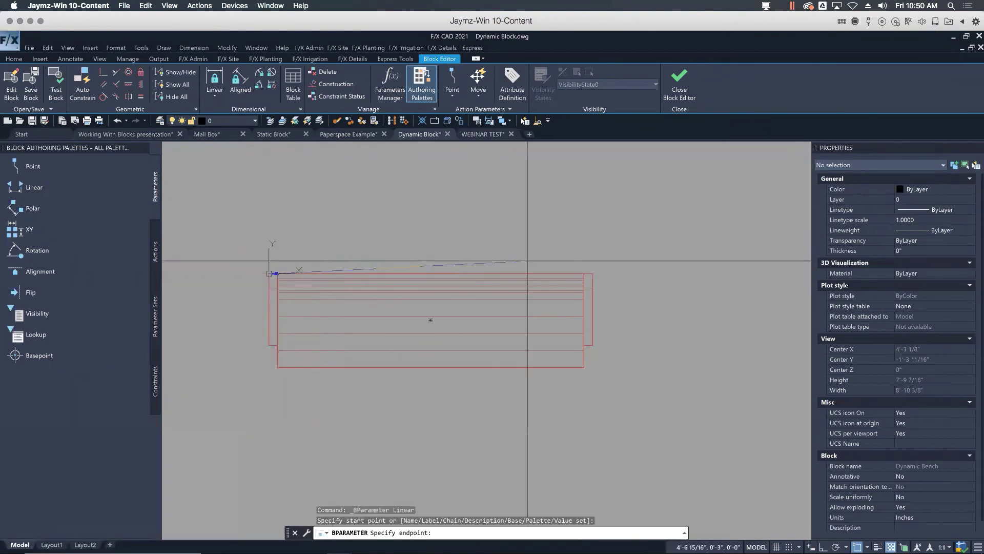
left_click(594, 273)
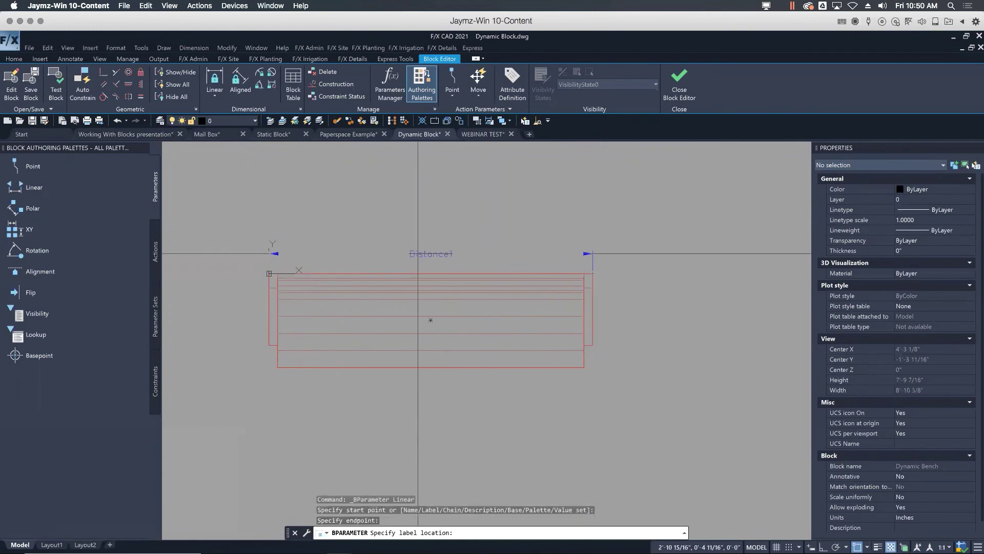
left_click(414, 239)
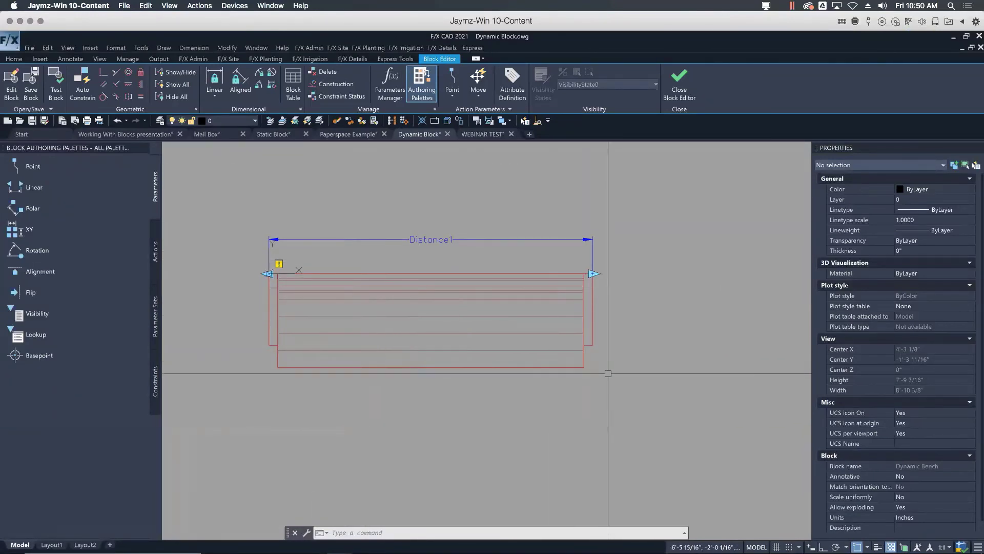
- Set the linear parameter's number of grips to 1 and deselect it
left_click(486, 240)
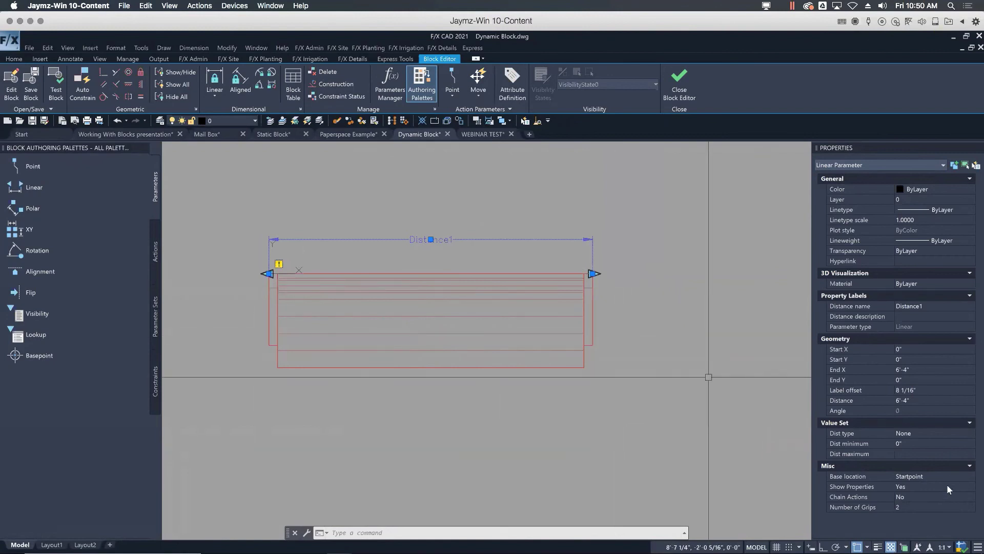
left_click(931, 506)
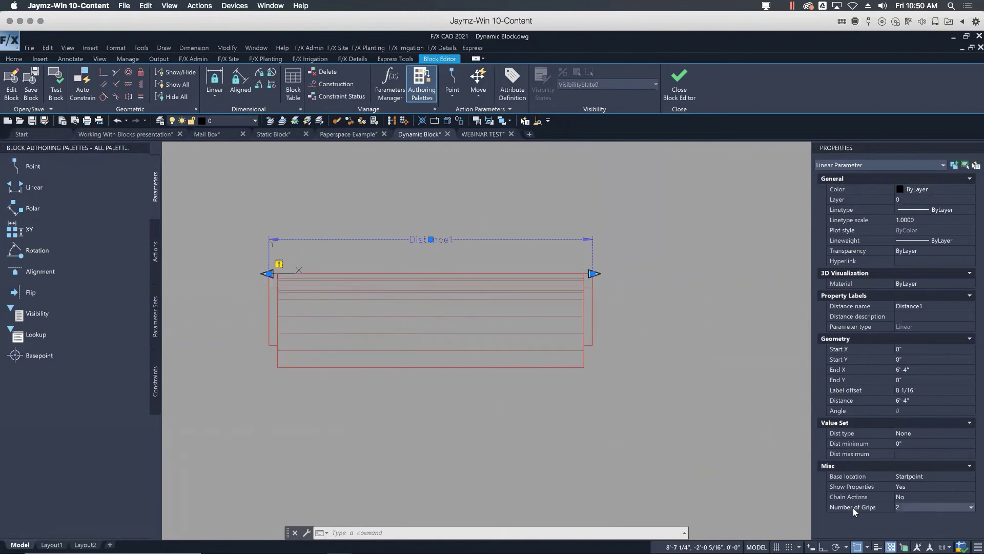
left_click(917, 504)
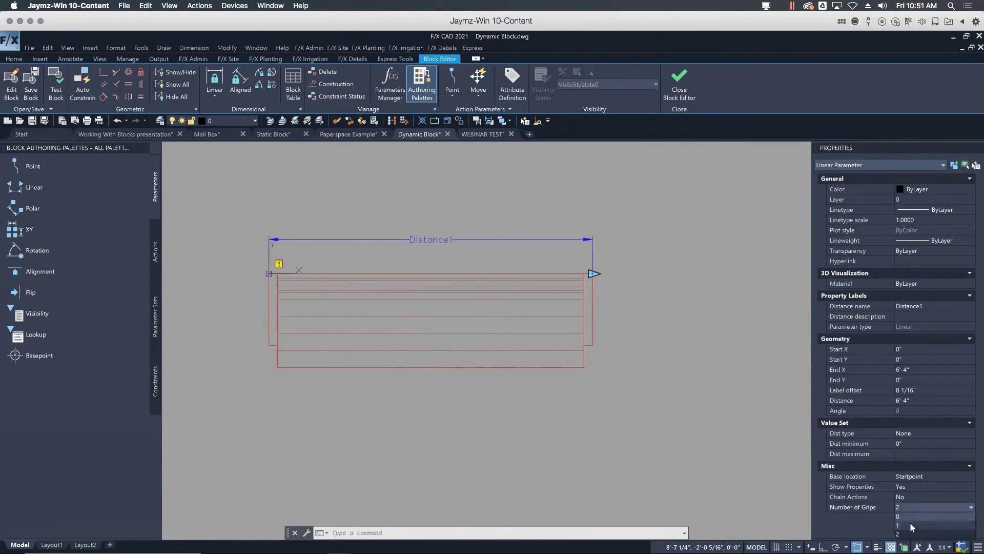
left_click(910, 524)
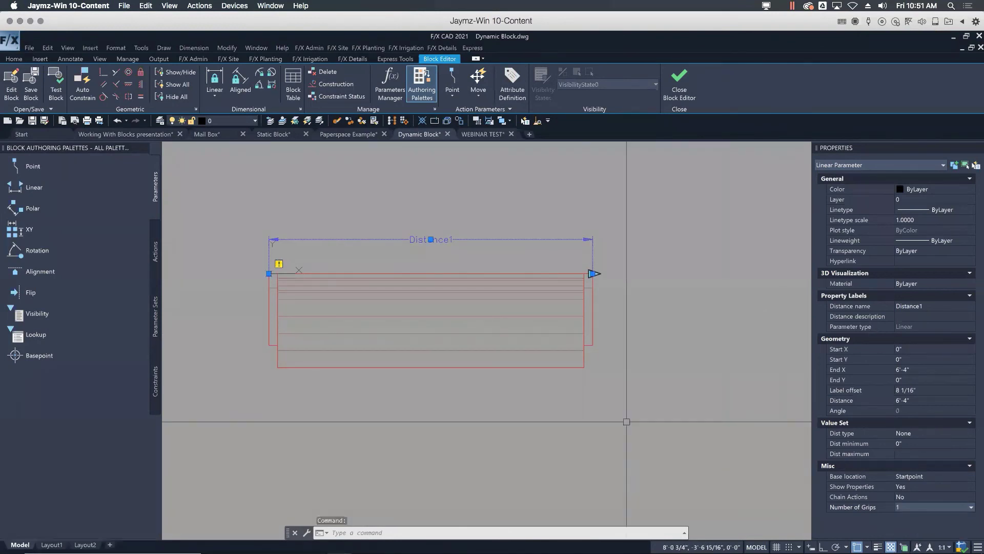
left_click(615, 280)
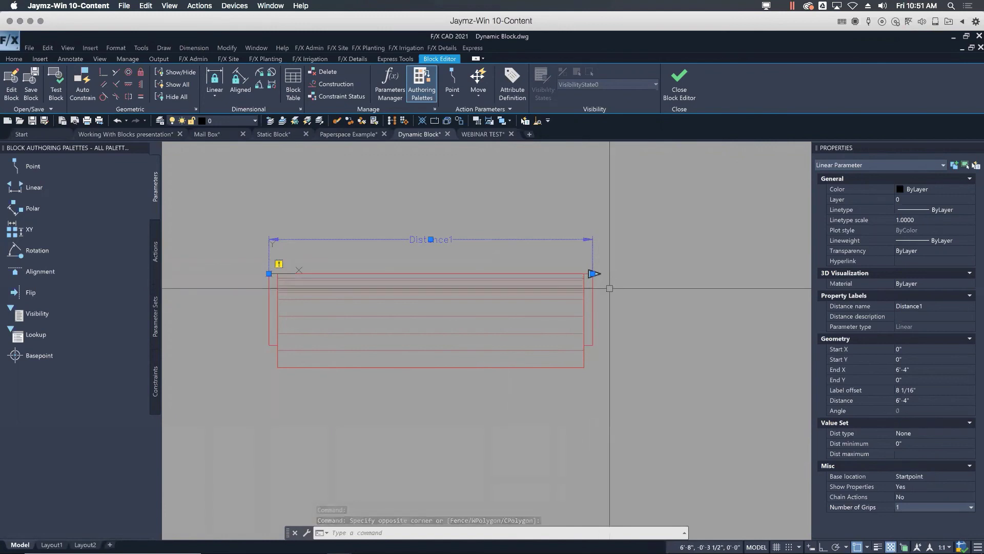
key("Escape")
key("Escape")
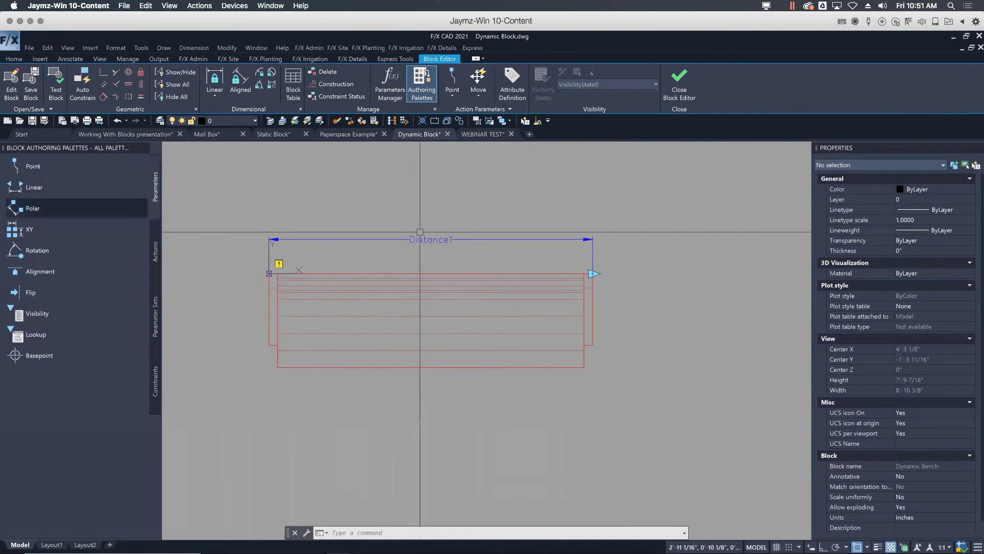
- Attach a Stretch action to the linear parameter's right endpoint, framing the bench's right half and selecting the linework inside it as the objects to stretch
left_click(156, 245)
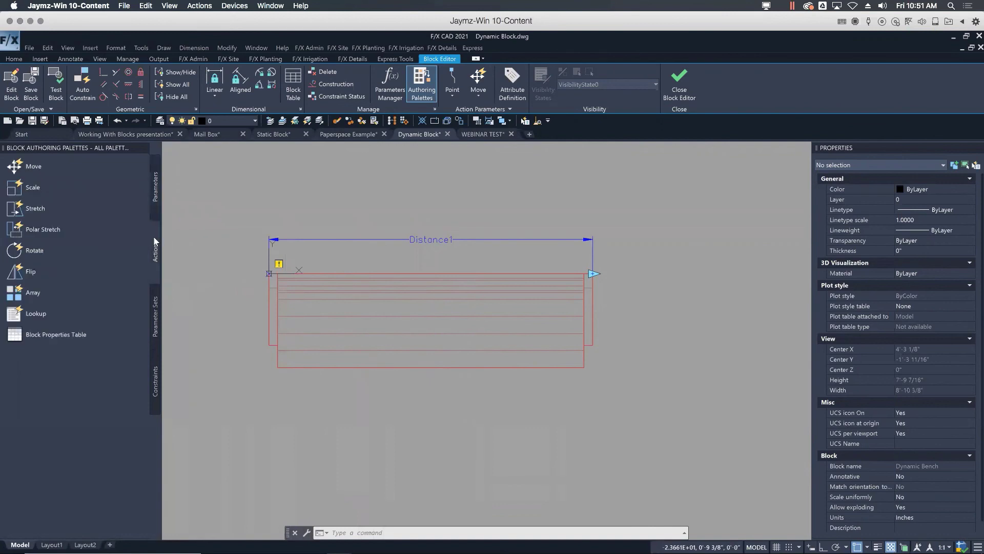
left_click(42, 212)
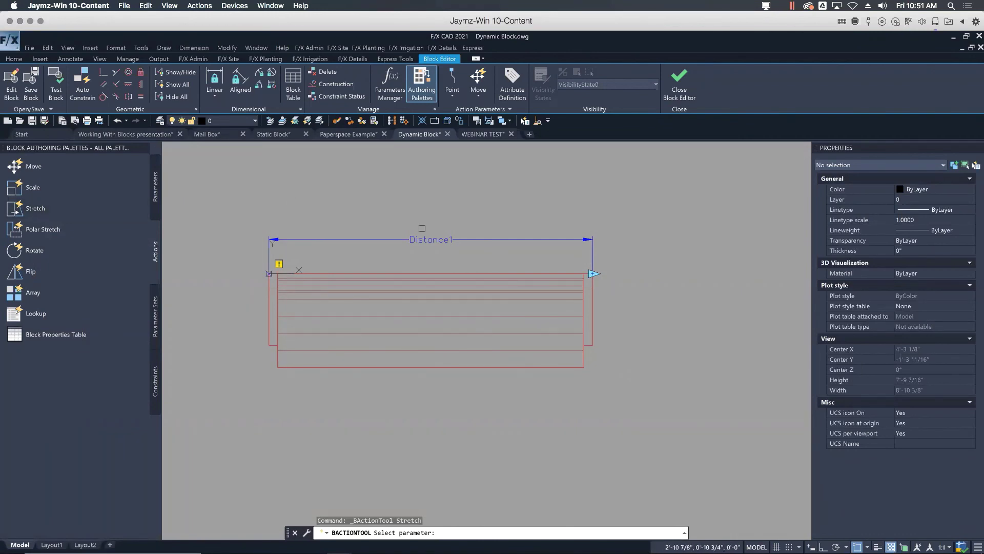
left_click(458, 241)
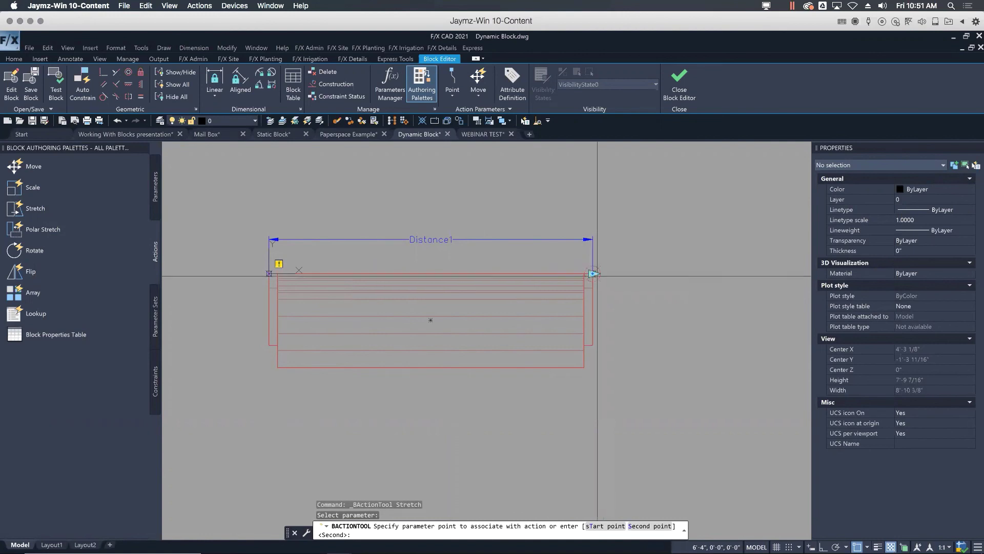
left_click(593, 274)
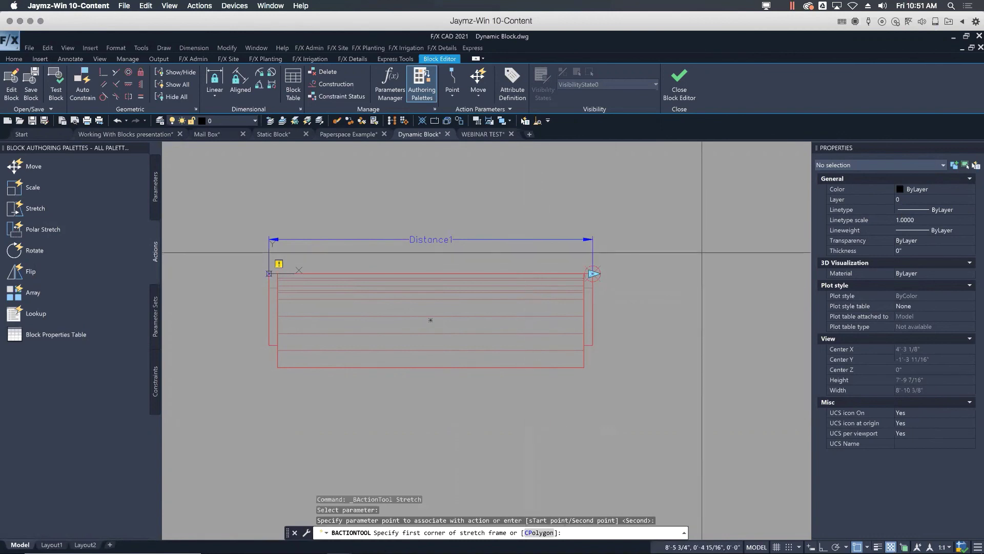
left_click(721, 451)
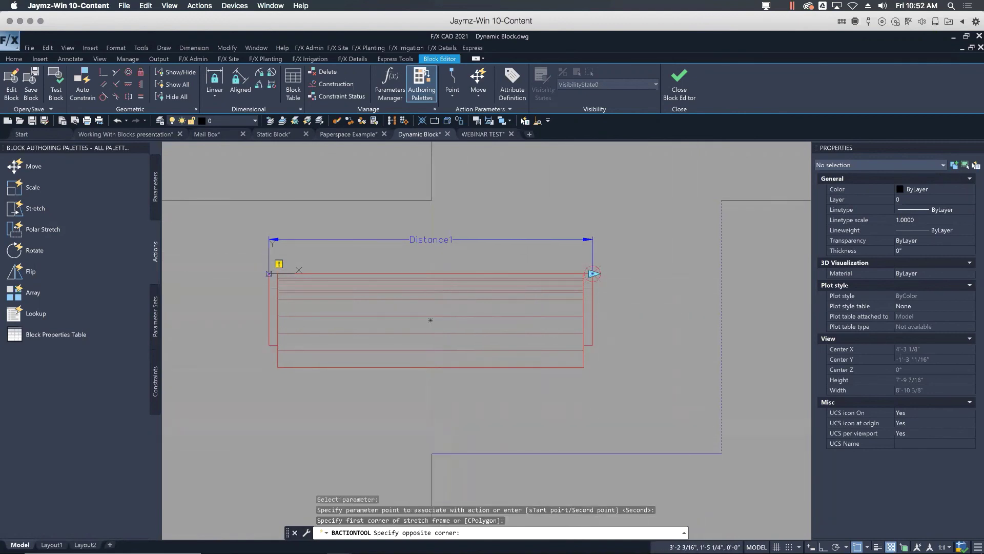
left_click(433, 200)
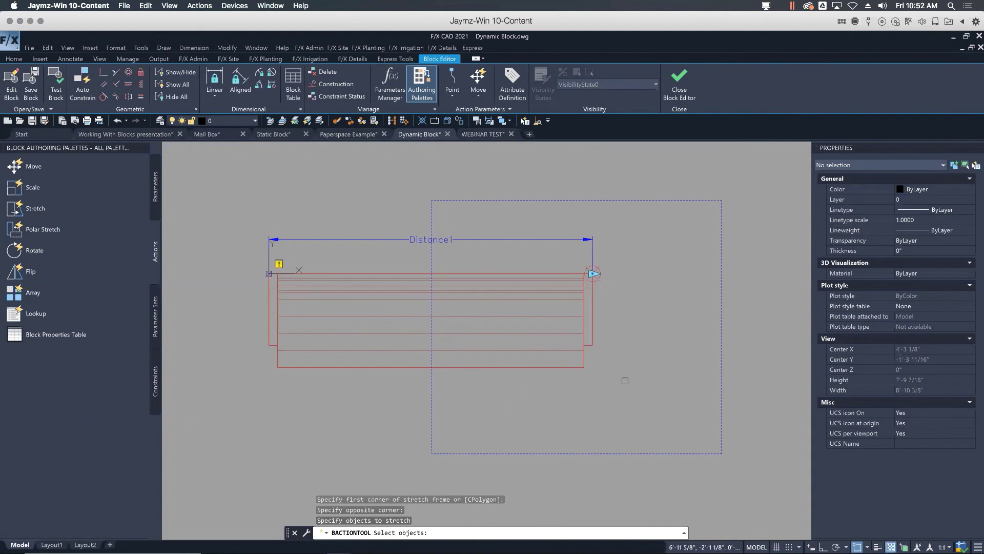
left_click(672, 405)
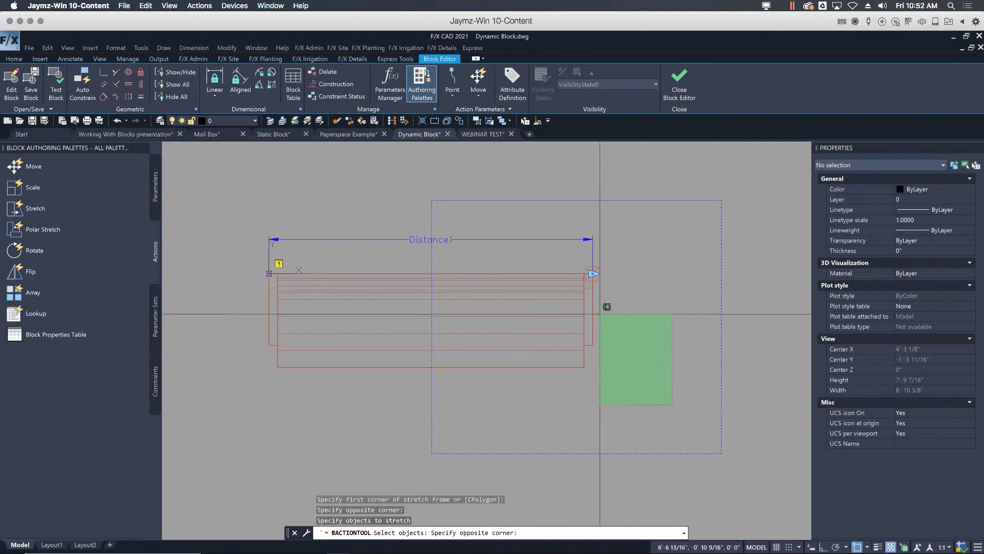
left_click(464, 223)
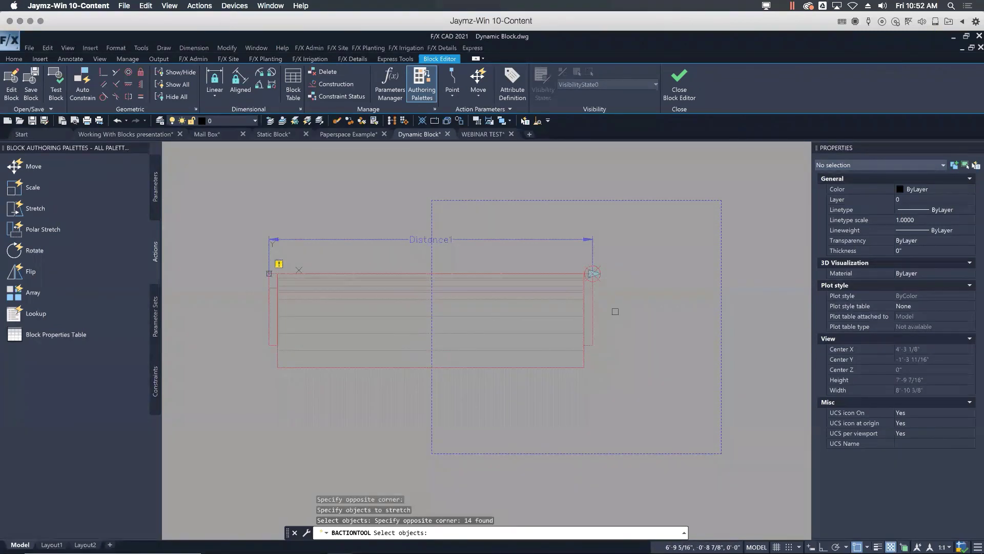
key("Return")
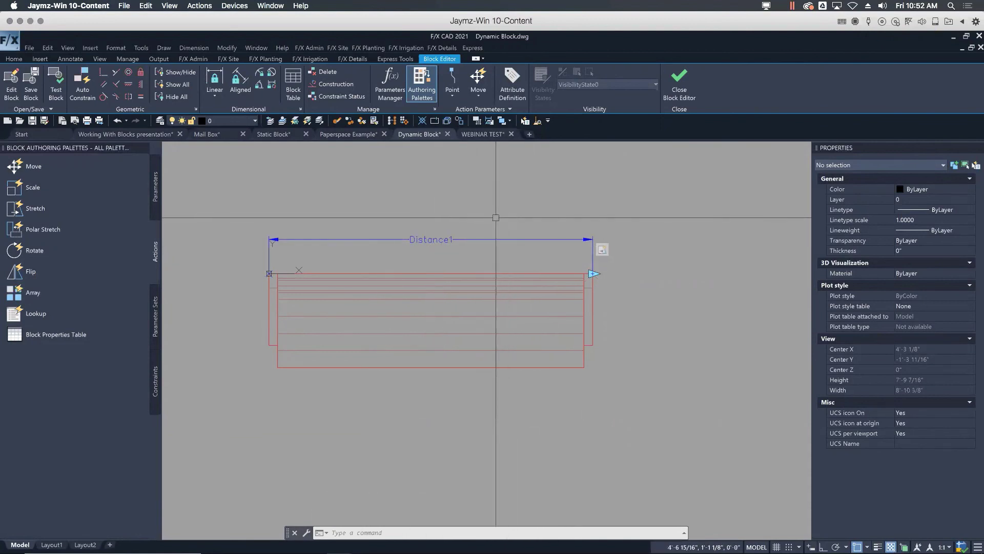
- Open the bench in the test block window and stretch it by its right grip to a length of about 16'-2"
left_click(55, 92)
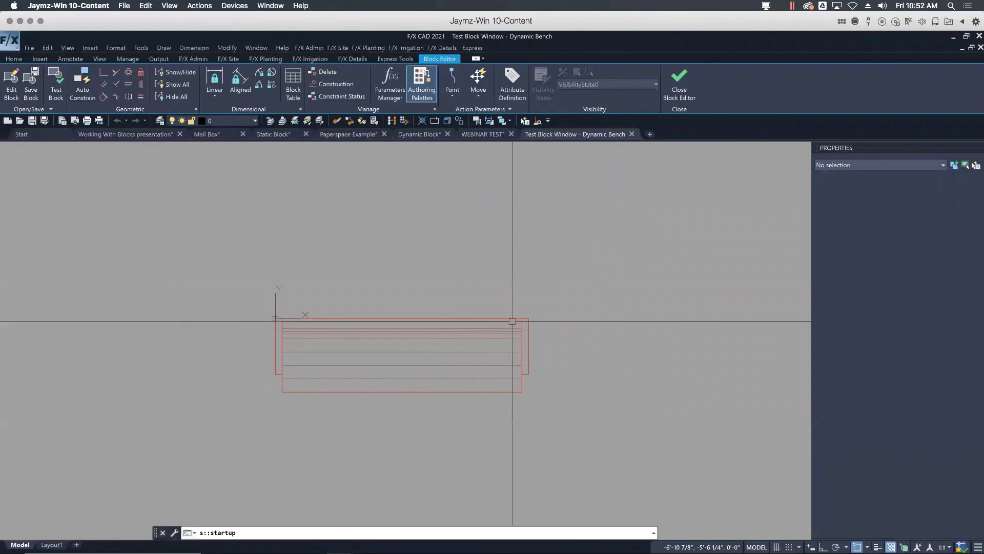
middle_click_drag(414, 279, 426, 235)
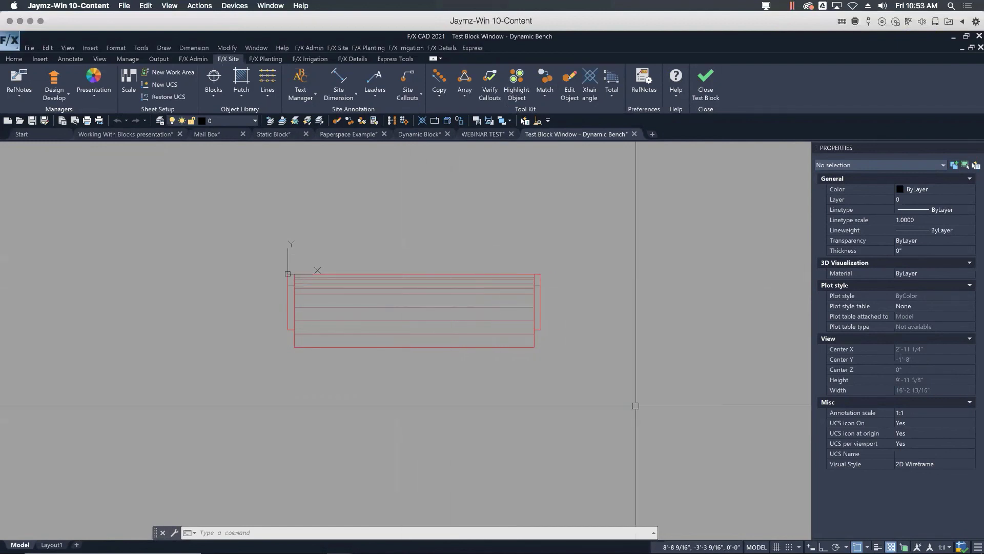
left_click(482, 323)
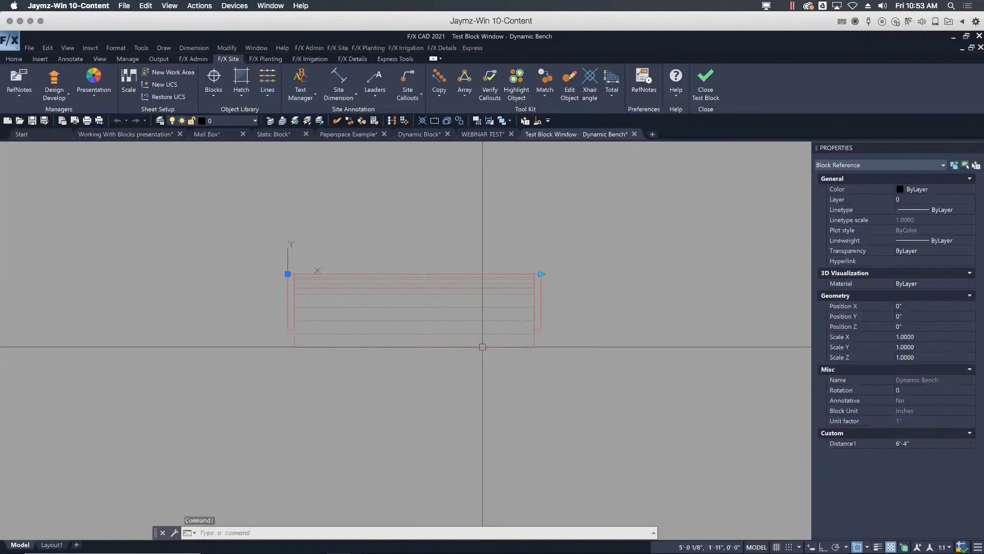
left_click(541, 273)
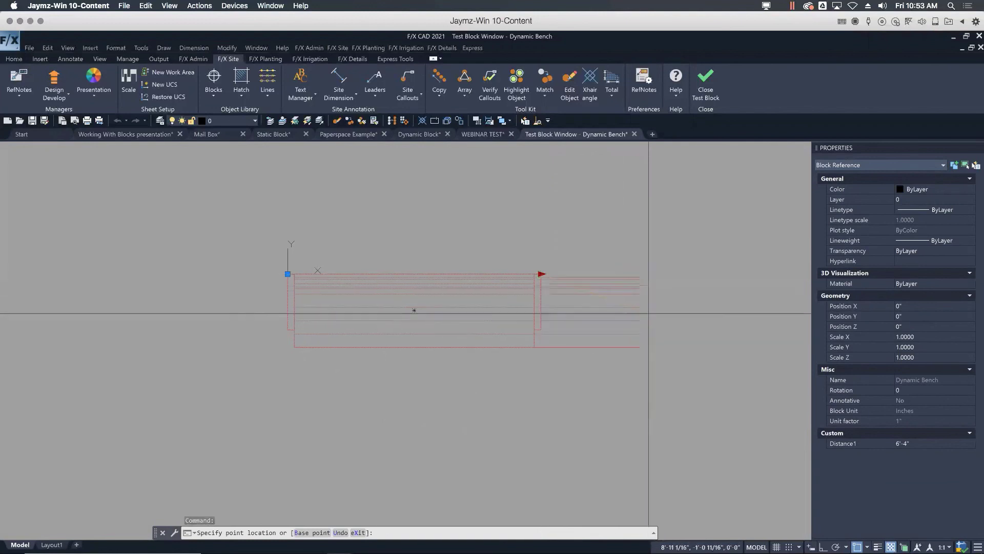
mouse_move(775, 273)
middle_mouse_down()
mouse_move(653, 256)
mouse_move(561, 260)
middle_mouse_up()
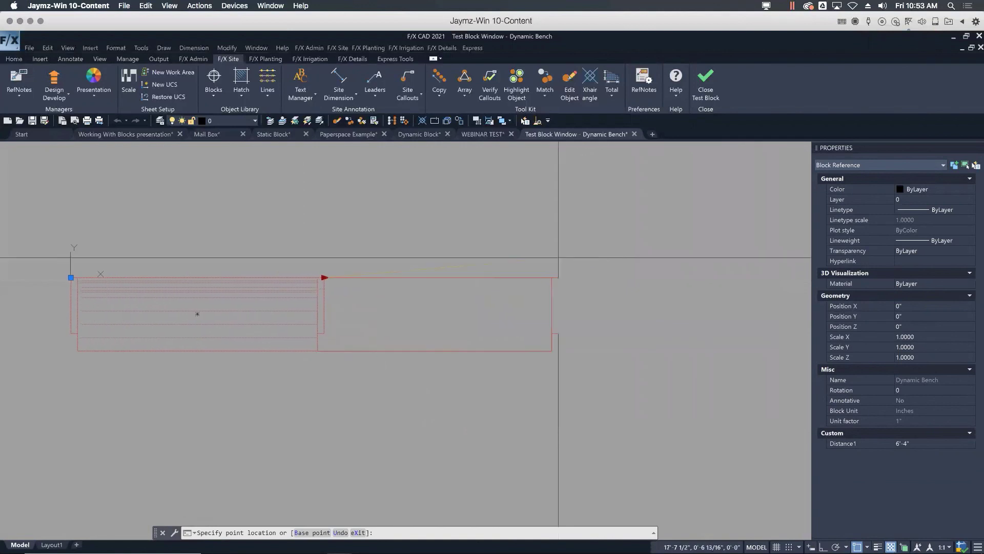
left_click(716, 254)
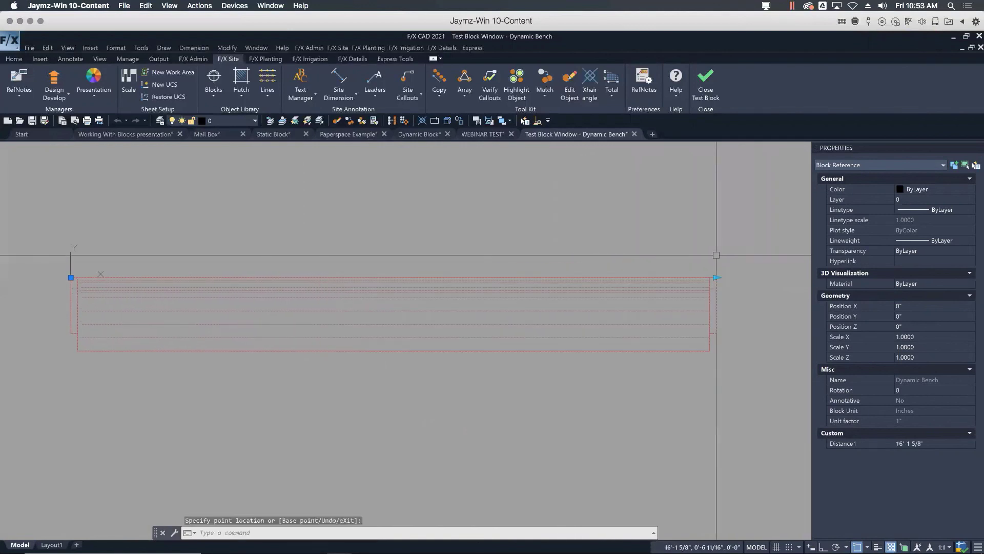
- Resize the test bench by its stretch grip to about 6'-8", about 8'-5" and about 12'-2" in turn
mouse_move(669, 340)
middle_mouse_down()
mouse_move(712, 315)
mouse_move(687, 308)
middle_mouse_up()
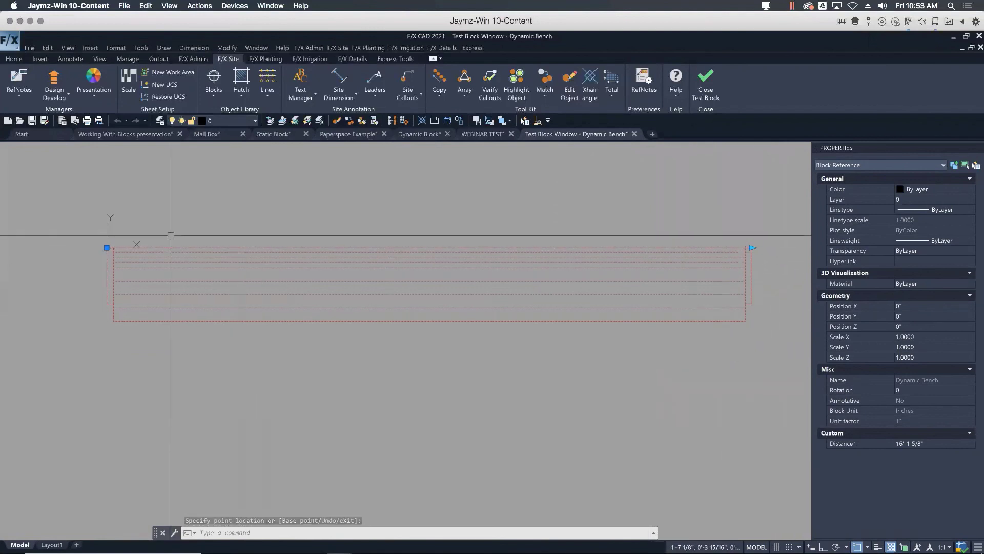
left_click(752, 248)
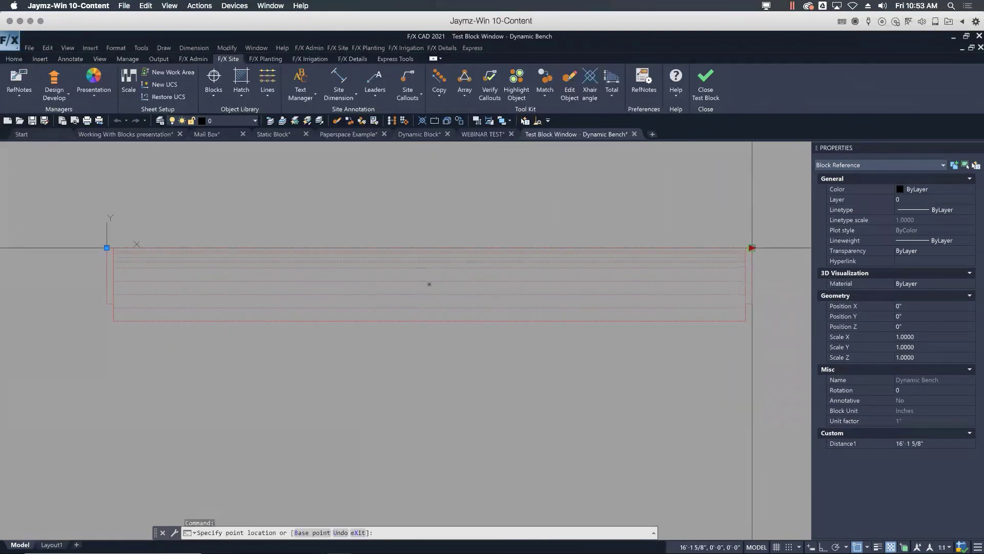
left_click(375, 247)
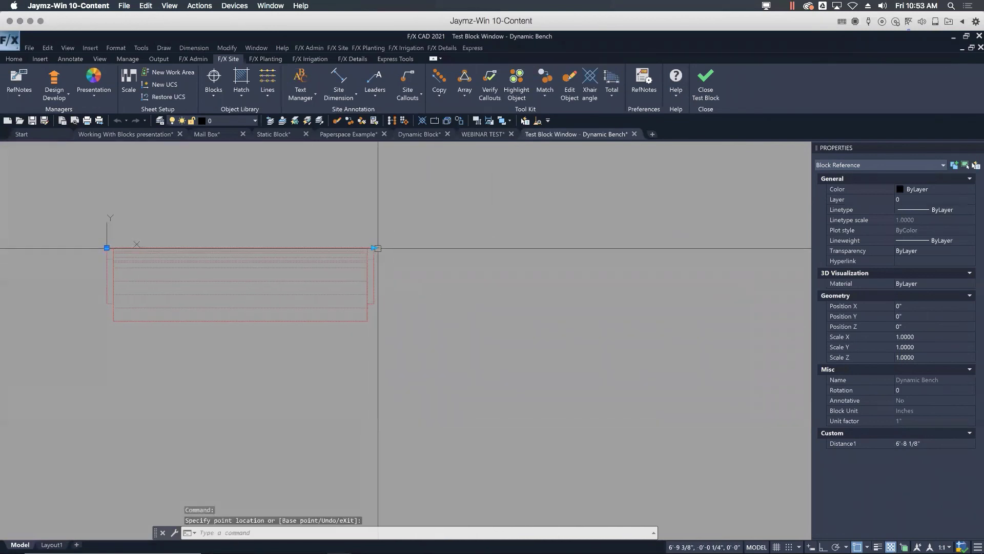
left_click(374, 247)
left_click(446, 247)
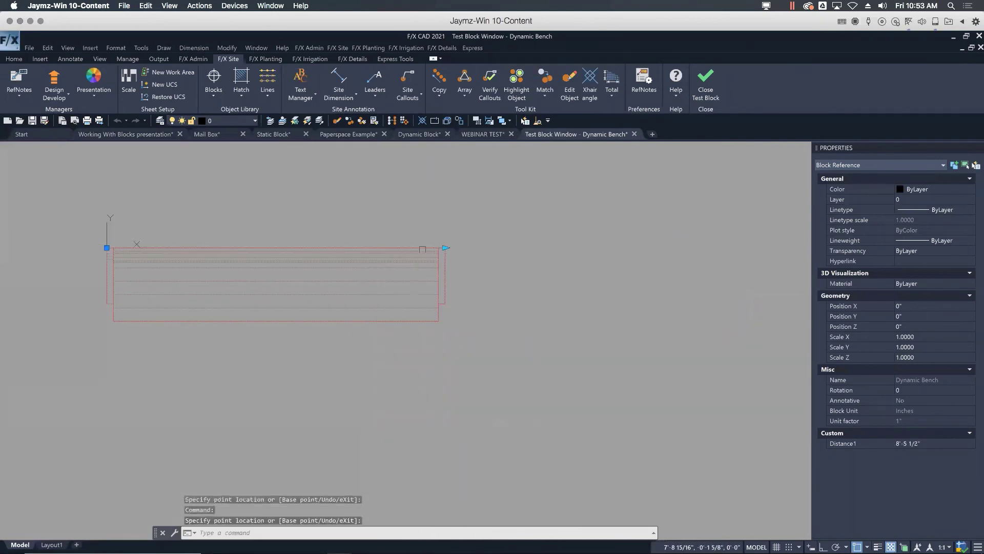
left_click(446, 248)
left_click(593, 247)
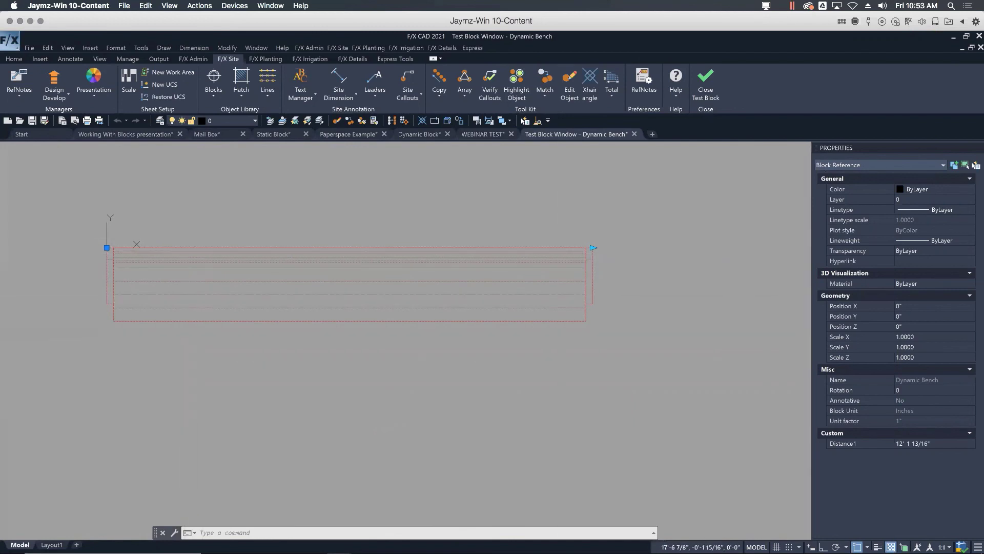
- Close the test block window and return to the Dynamic Block drawing's block editor
left_click(701, 96)
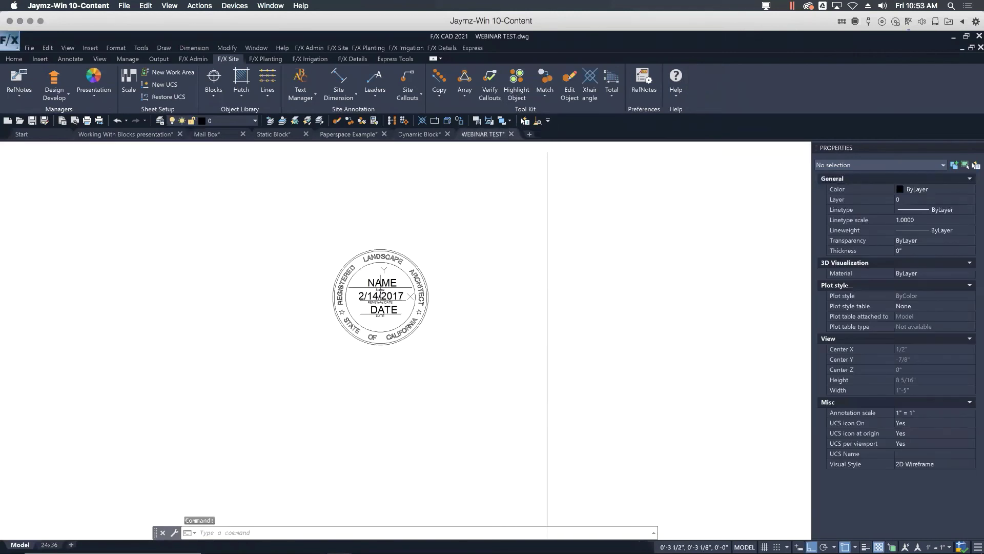
scroll(452, 246, "down", 2)
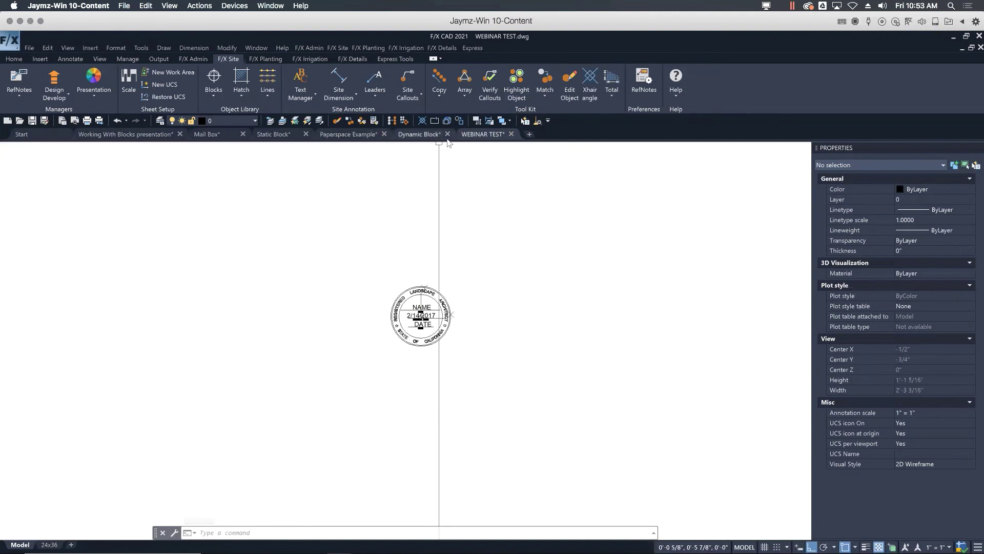
left_click(436, 134)
left_click(482, 135)
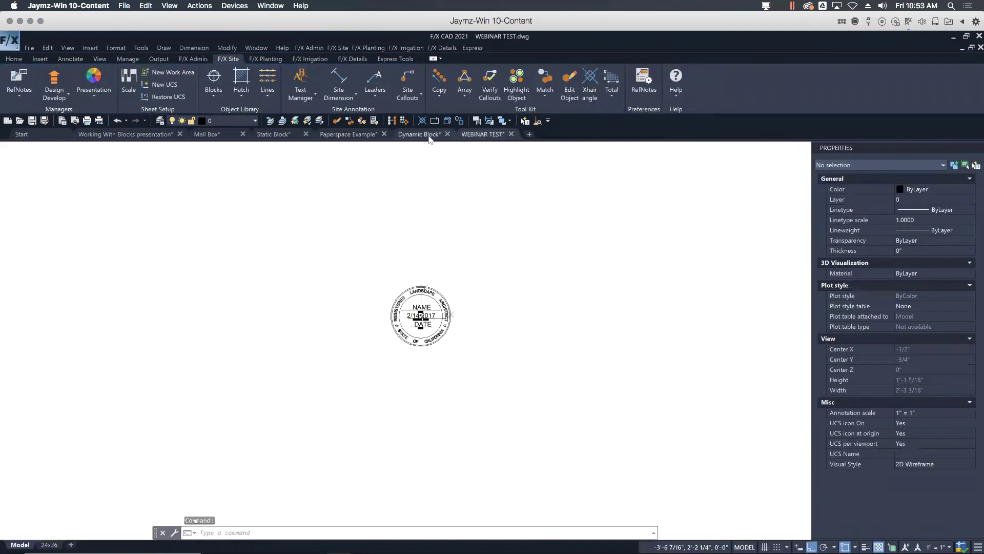
left_click(420, 135)
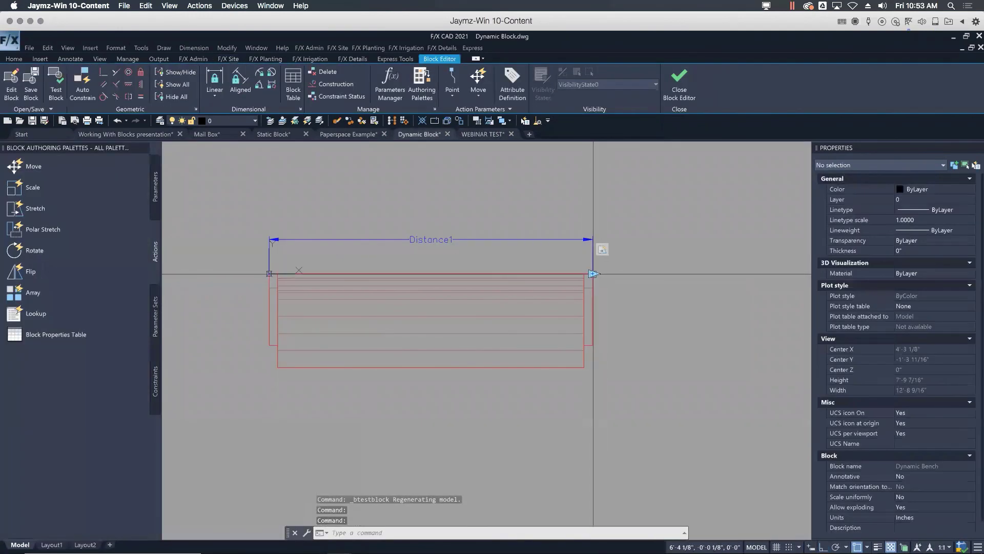